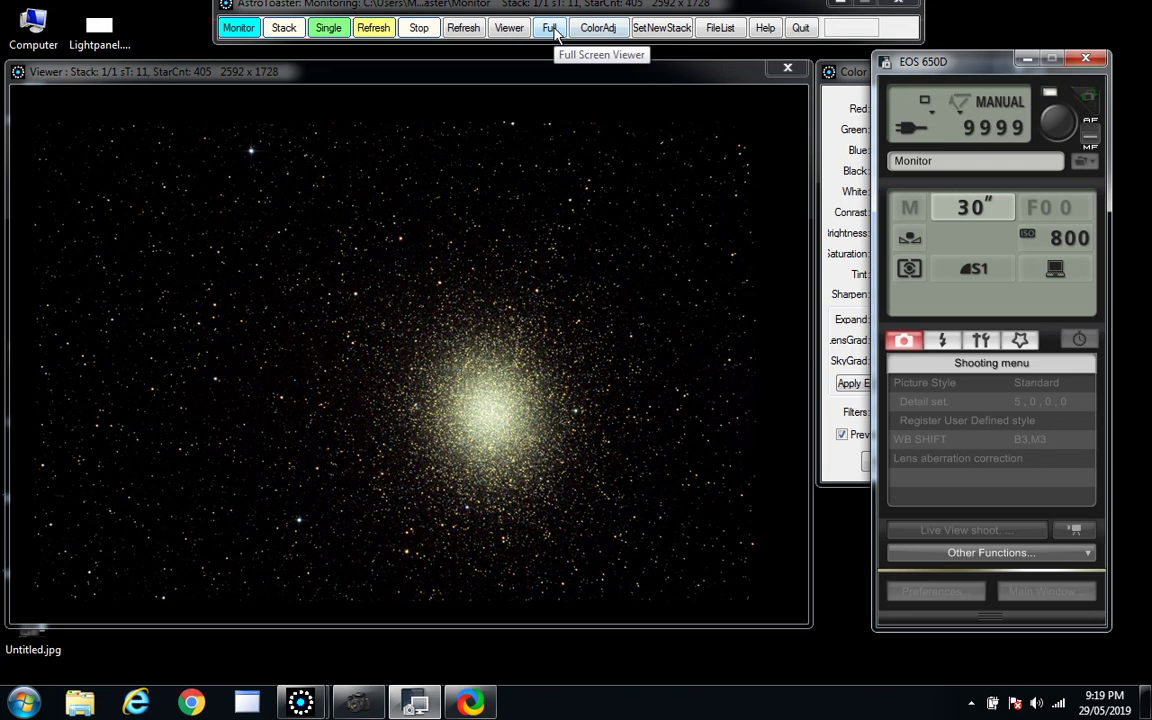
Step: Show the globular cluster image full screen and examine it at several magnifications
click(554, 28)
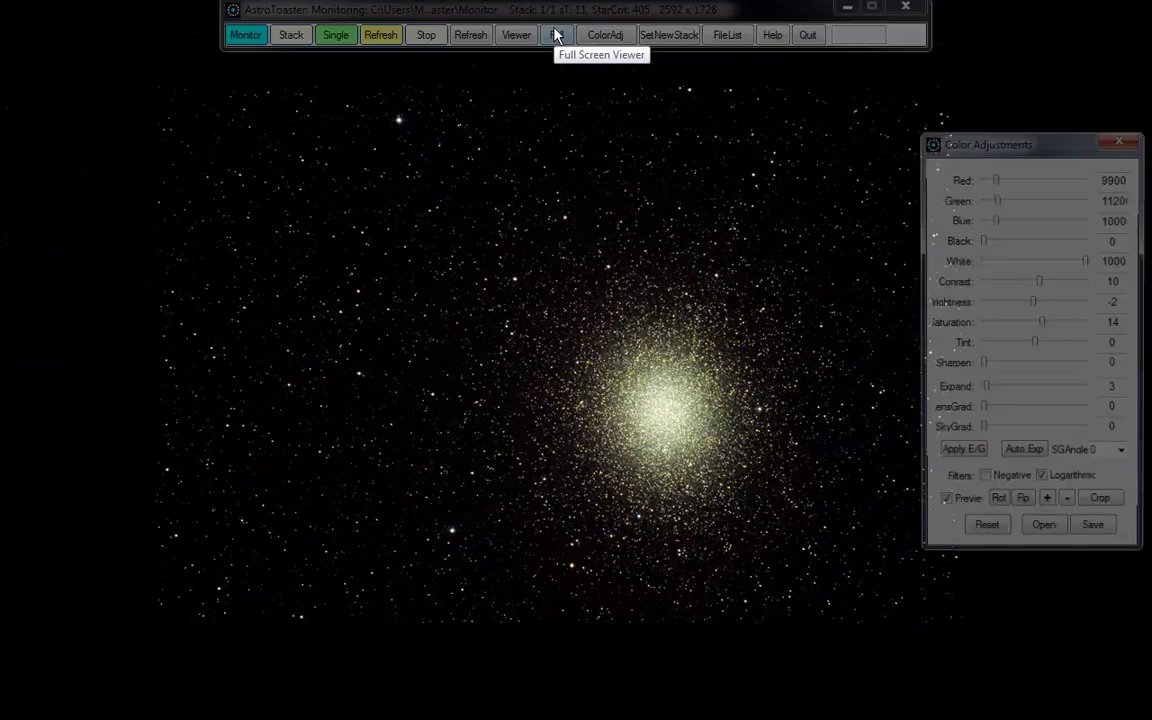
click(1068, 505)
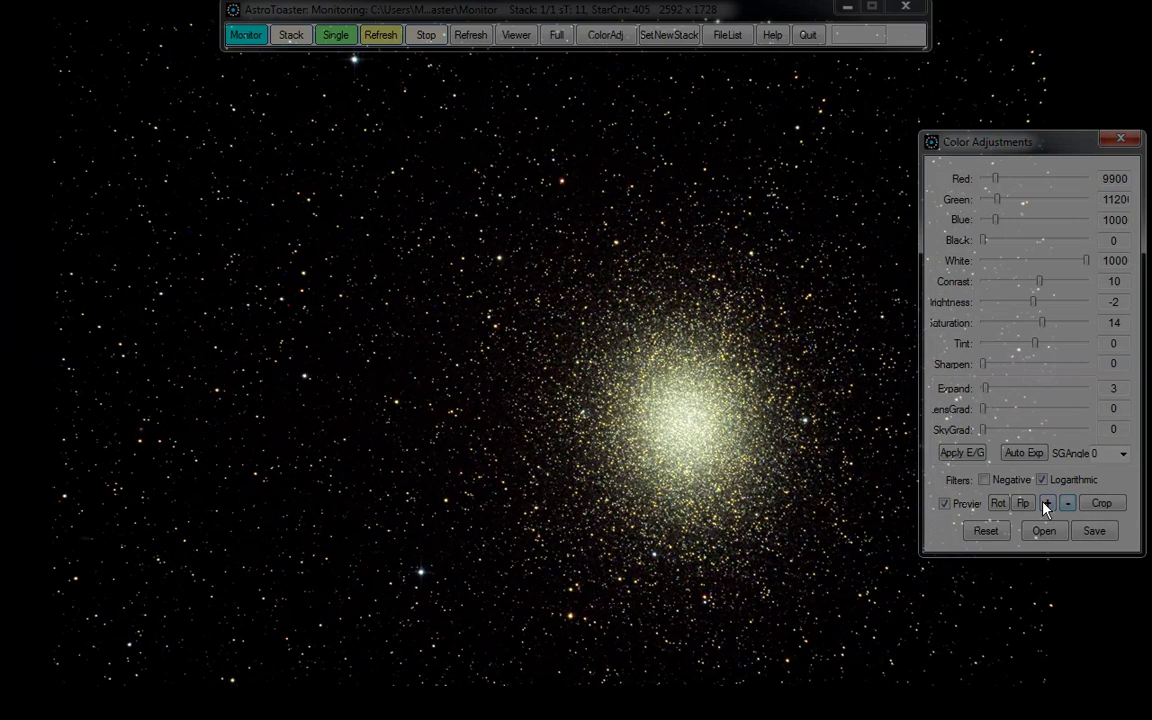
click(1045, 505)
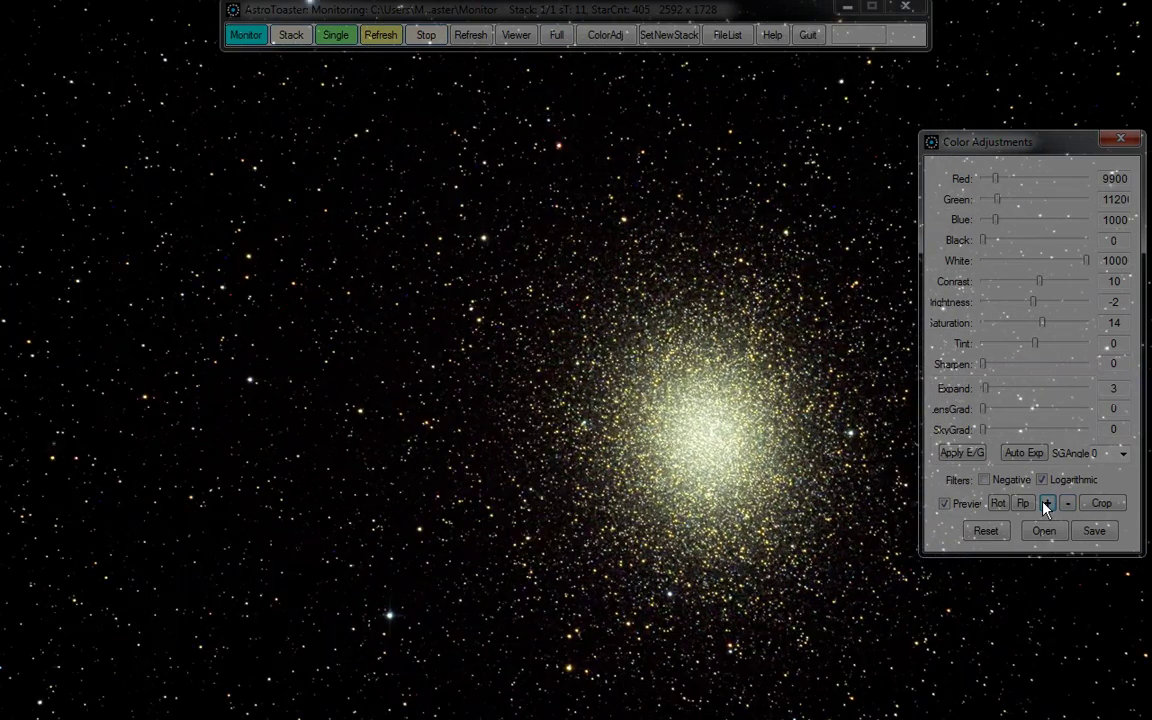
click(1068, 505)
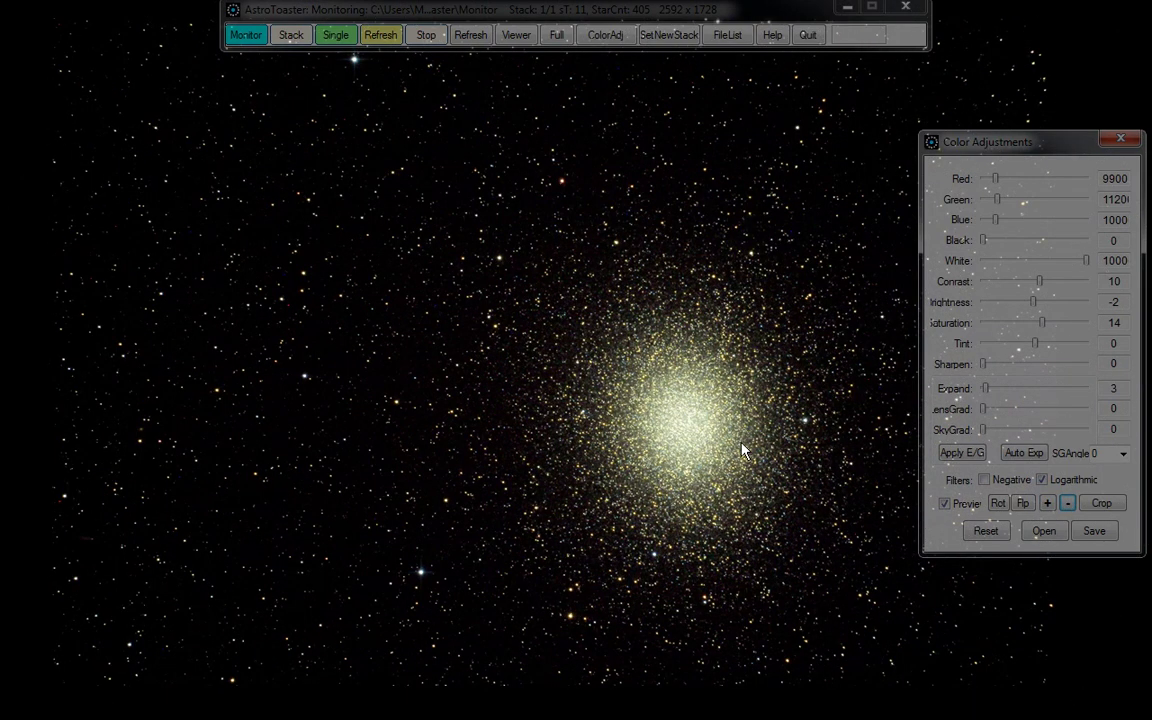
click(1047, 505)
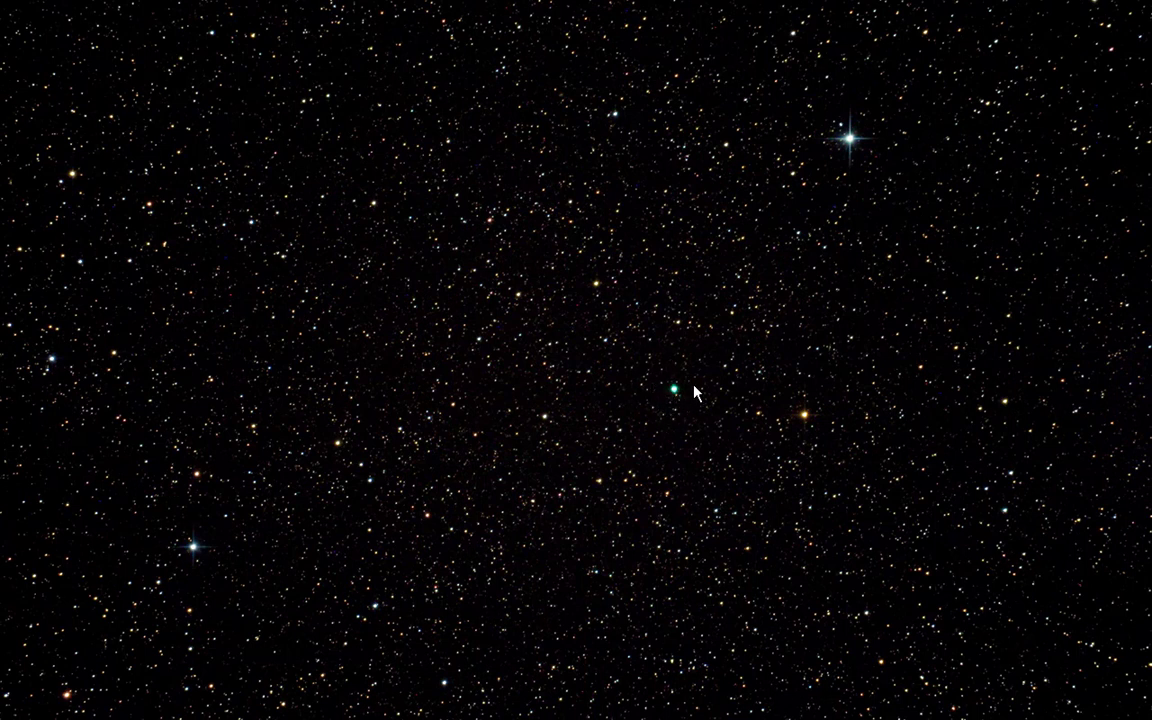
Step: Examine the green planetary nebula up close, keeping it near the centre of the full-screen image
key(Escape)
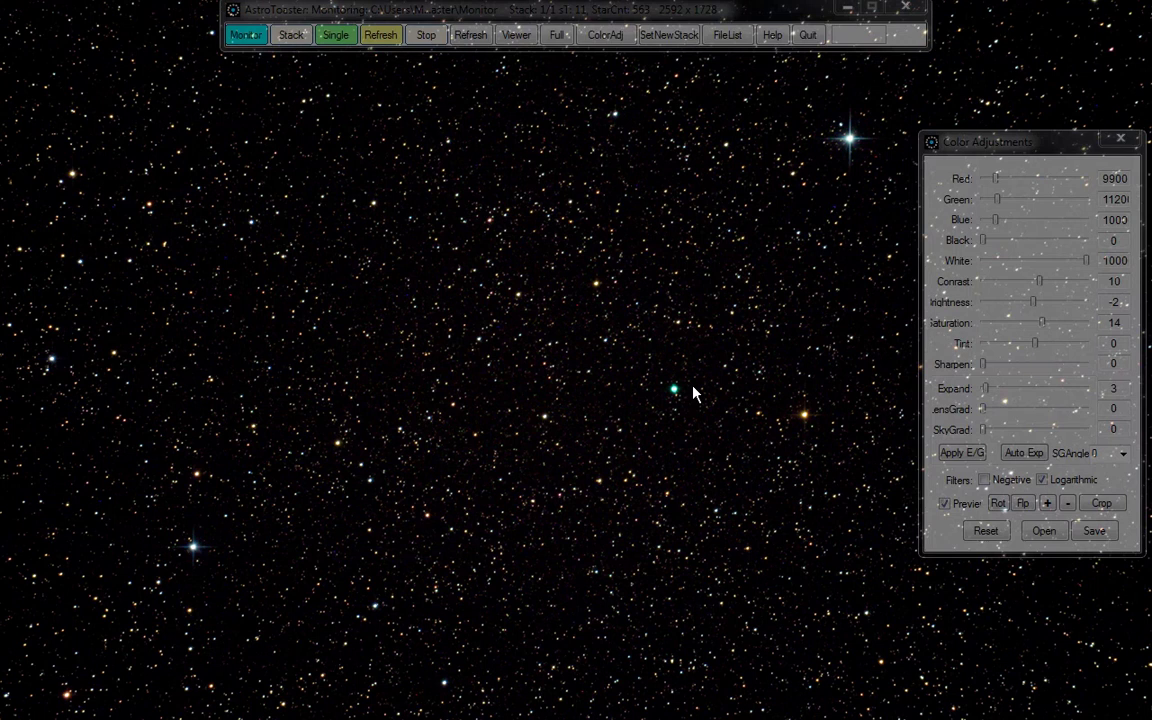
click(1044, 506)
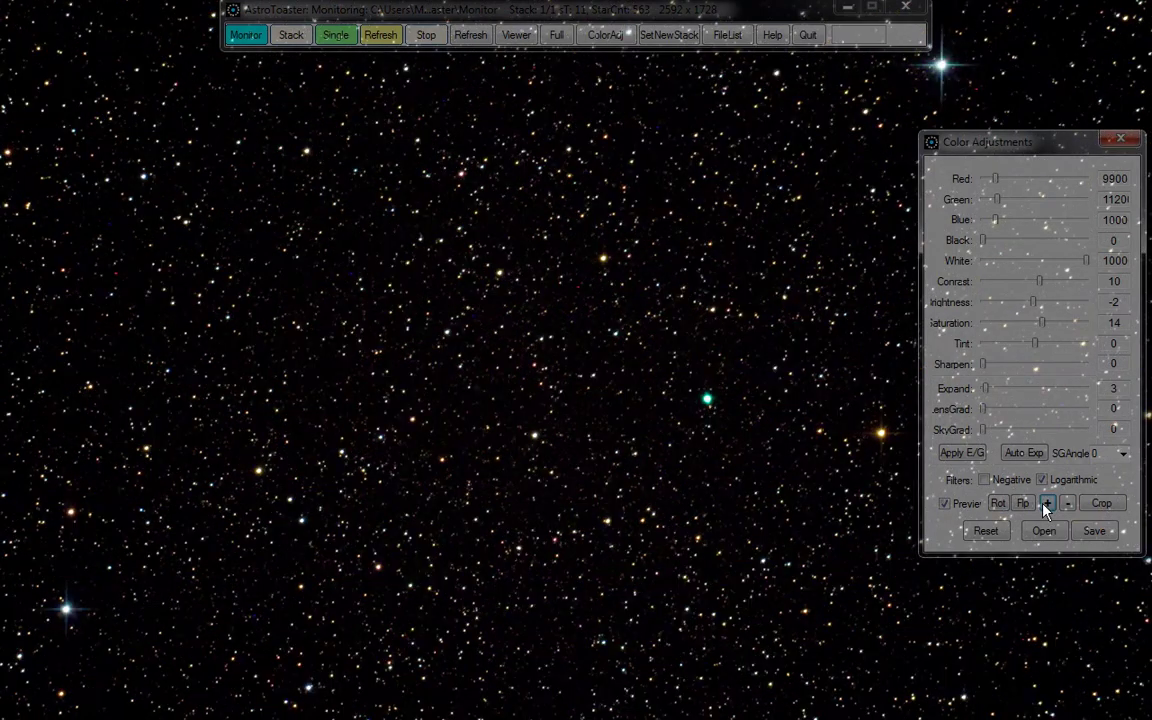
click(1044, 506)
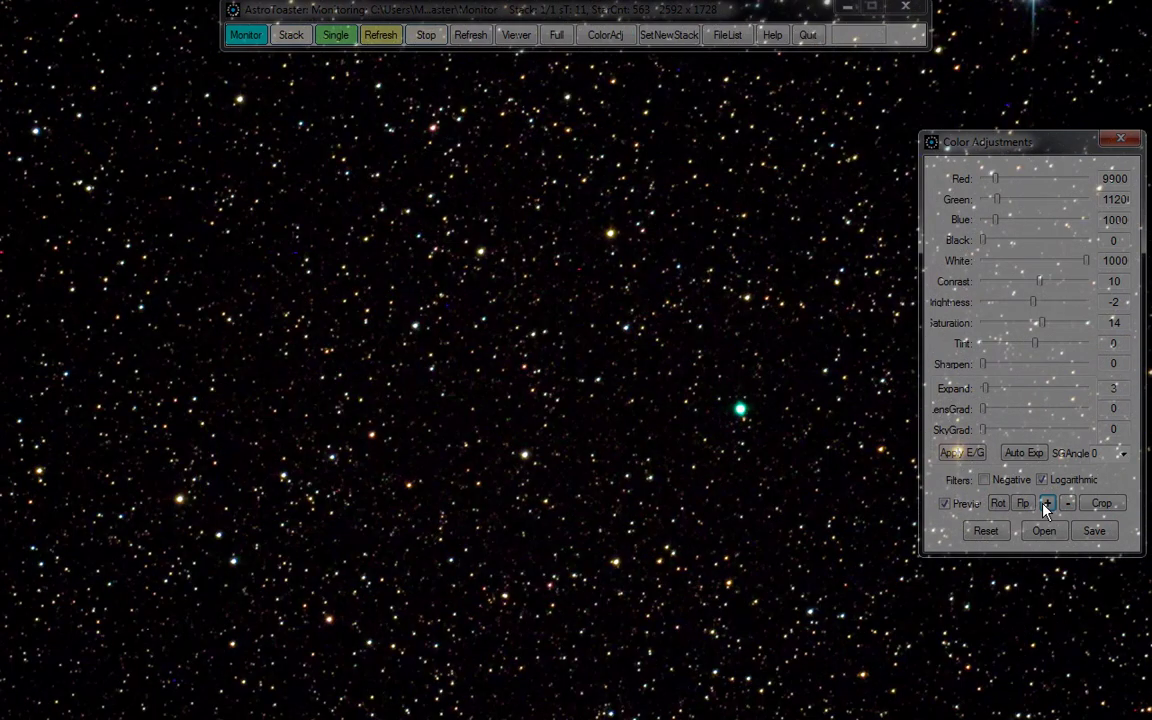
drag(748, 465, 620, 430)
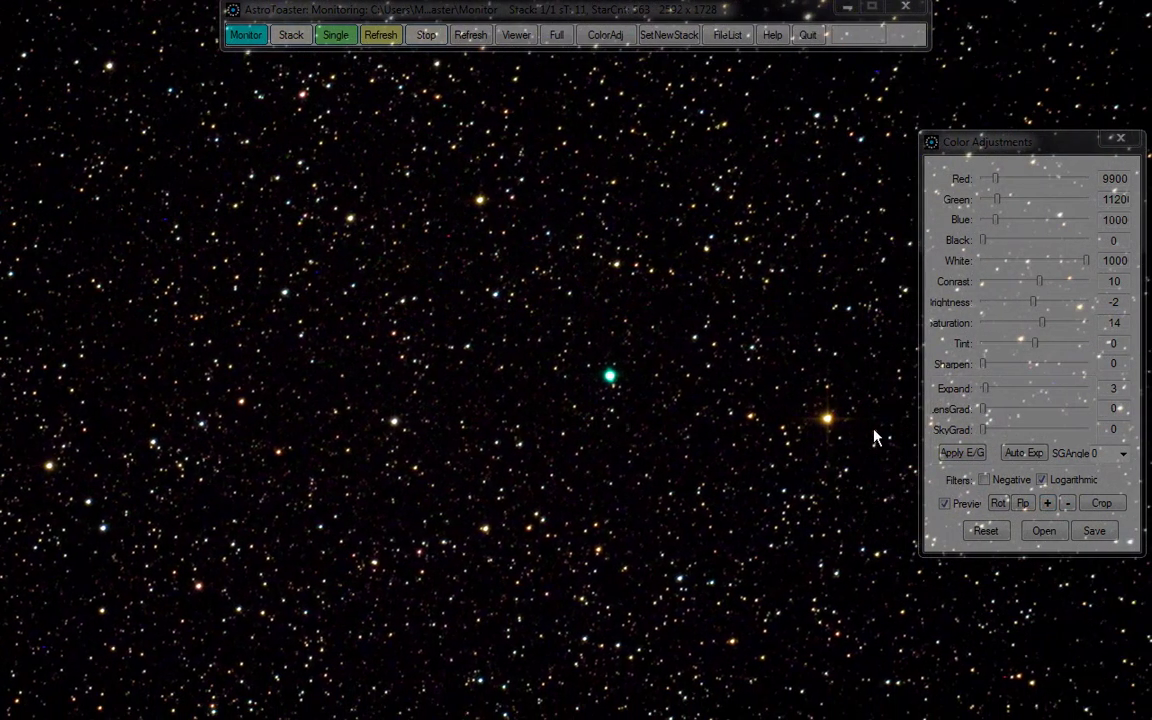
click(1048, 506)
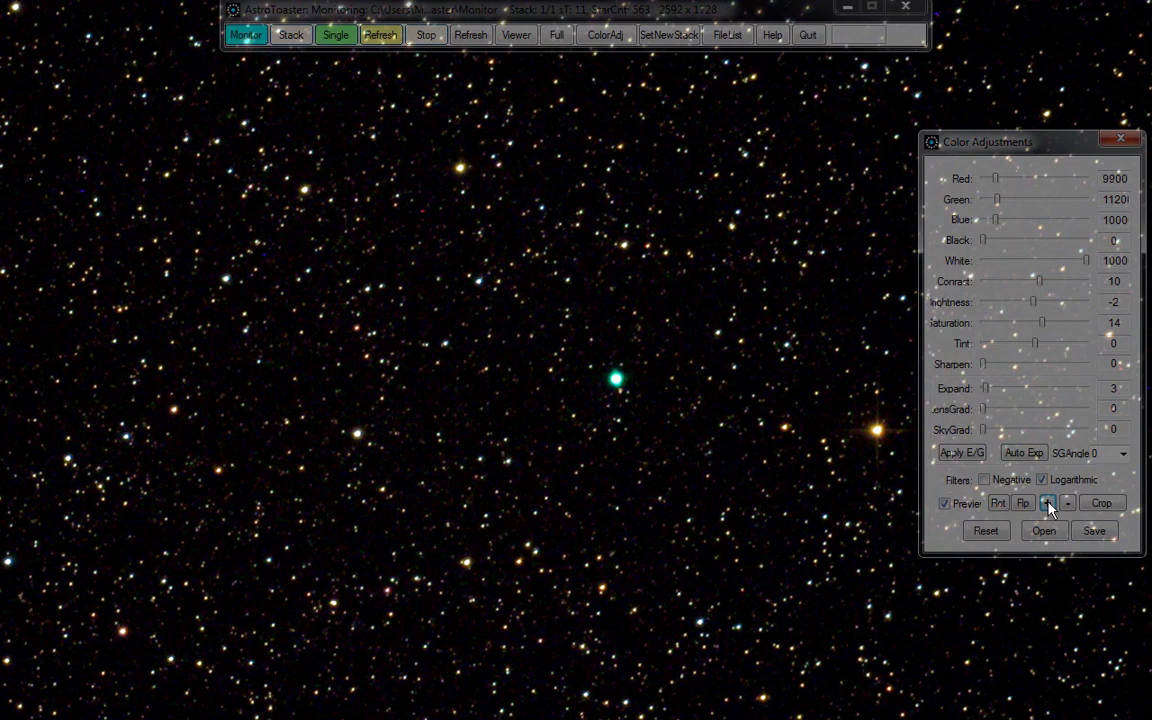
click(1048, 504)
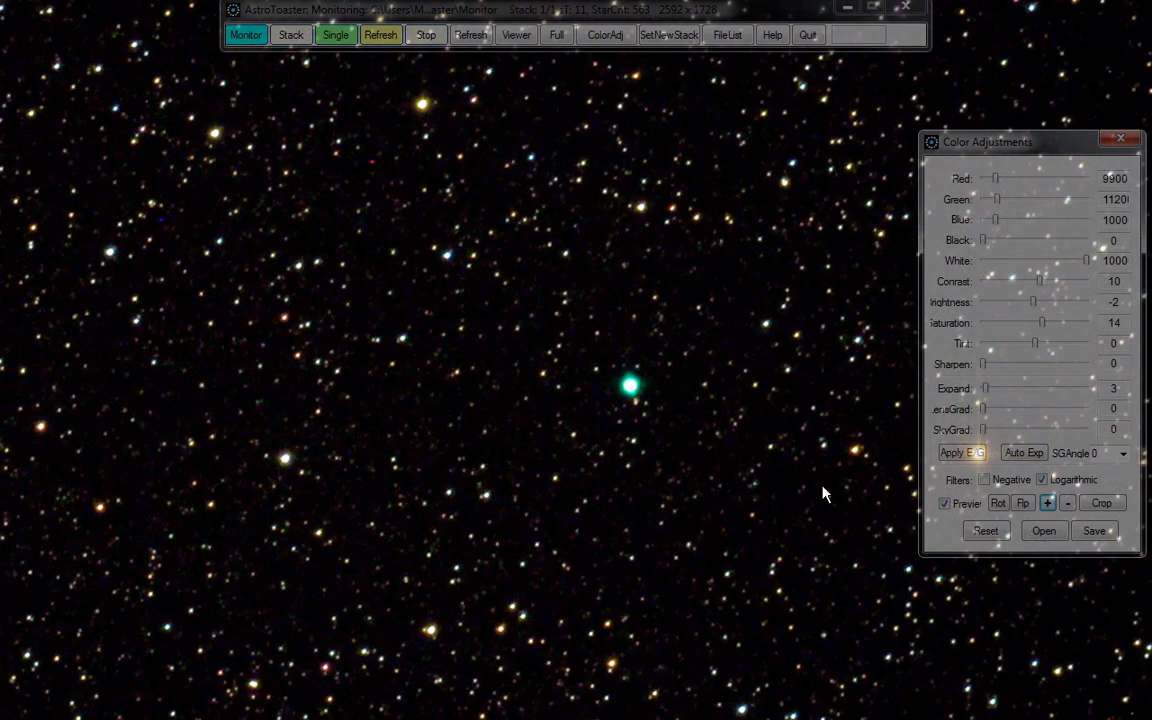
drag(824, 493, 733, 448)
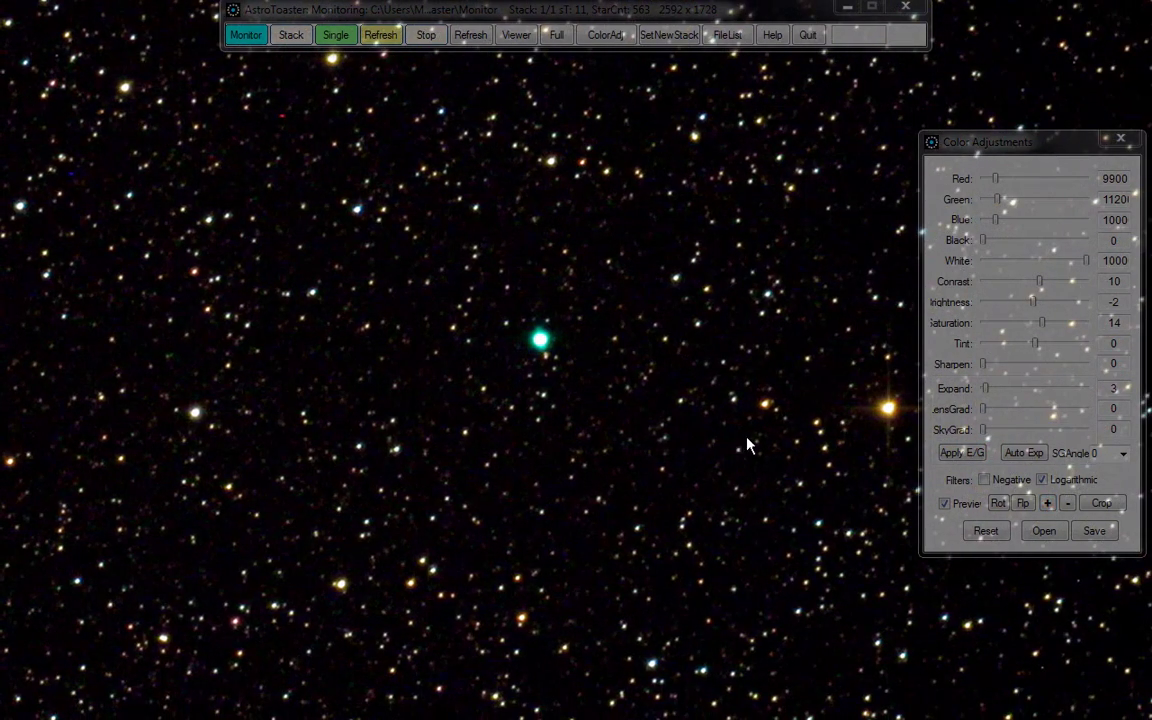
Step: Lower the image brightness to -5 in the color adjustments
click(1035, 305)
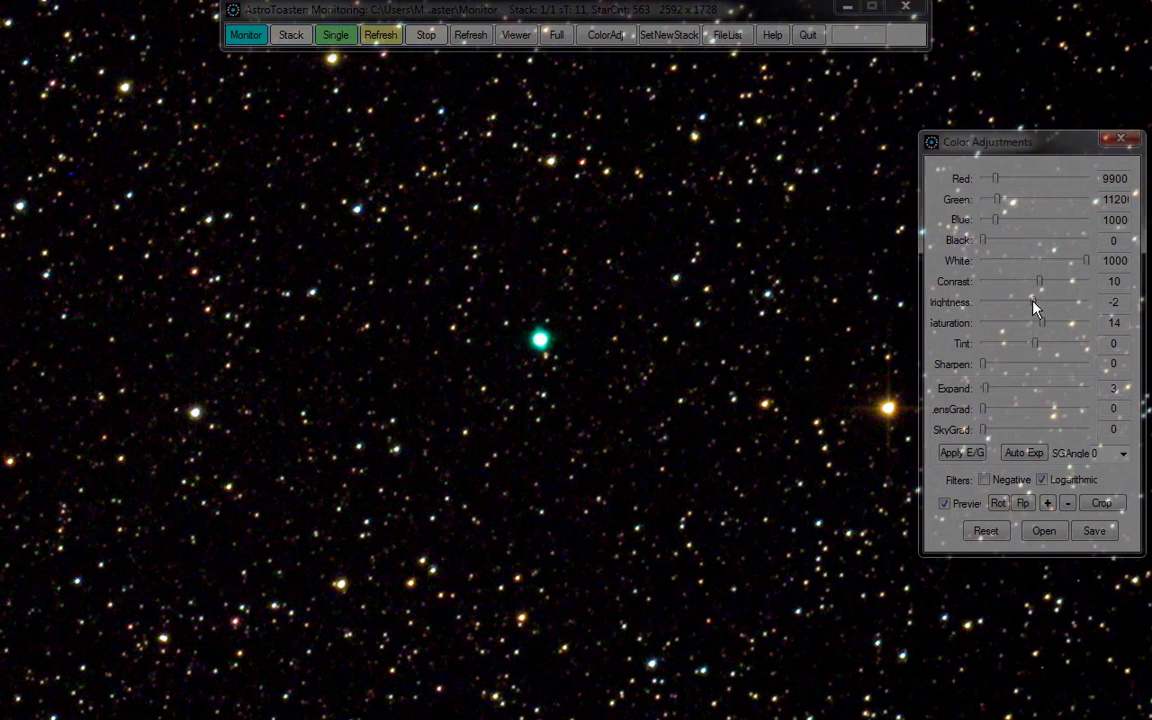
key(Left)
key(Left)
key(Left)
Step: Examine the wider star field surrounding the green planetary nebula, including the bright stars near the image edges
click(1068, 504)
click(1068, 504)
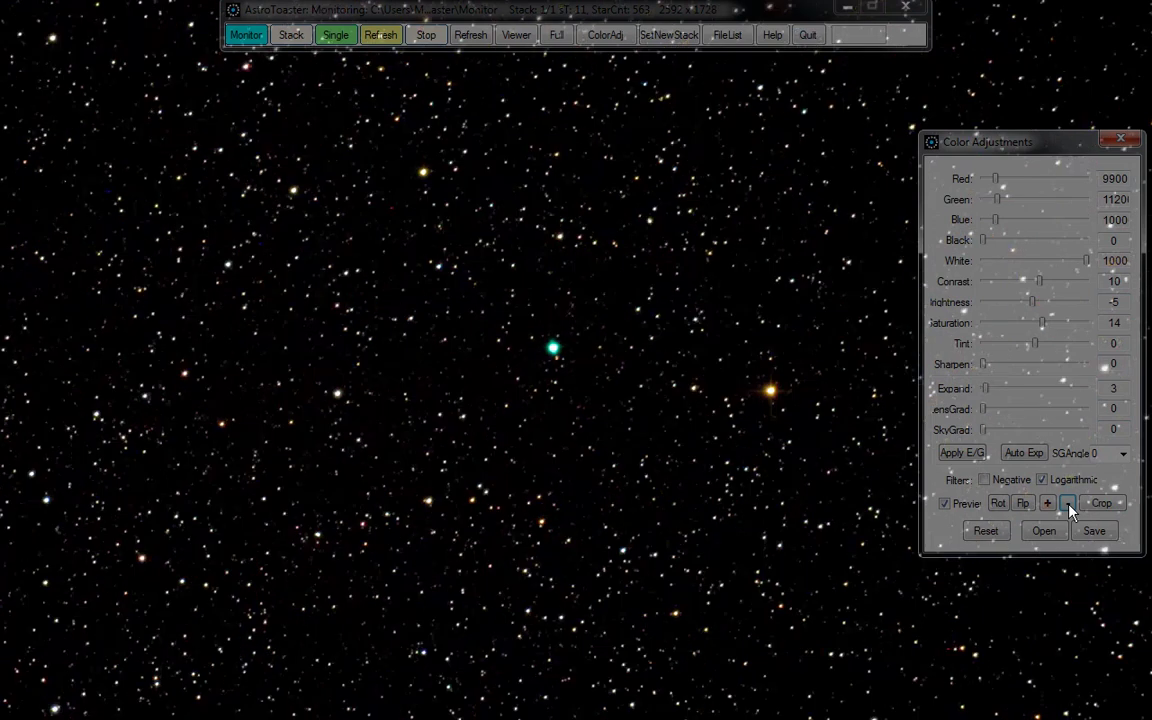
click(1068, 504)
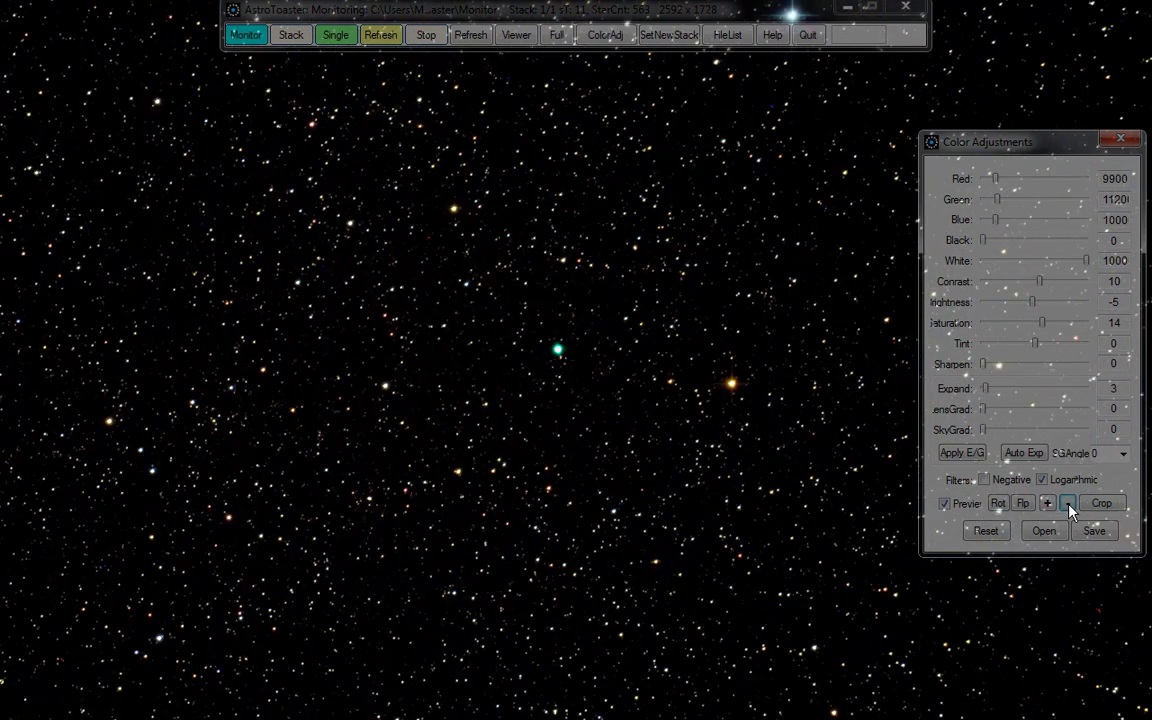
click(1068, 504)
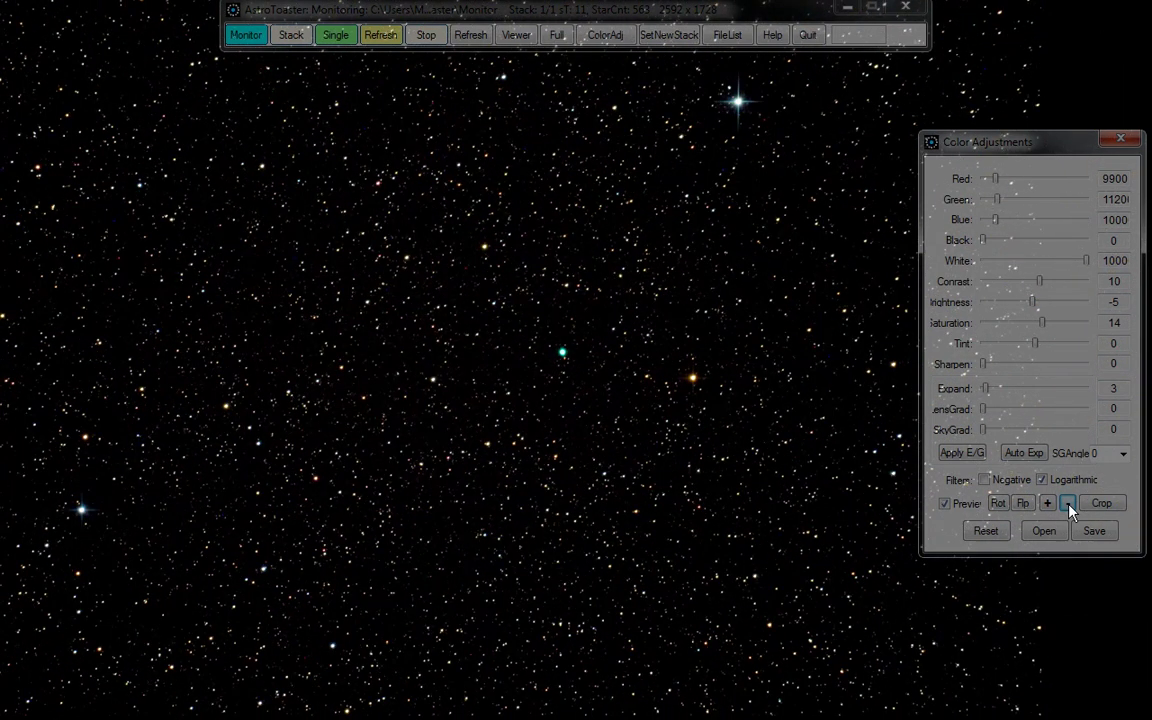
click(1068, 505)
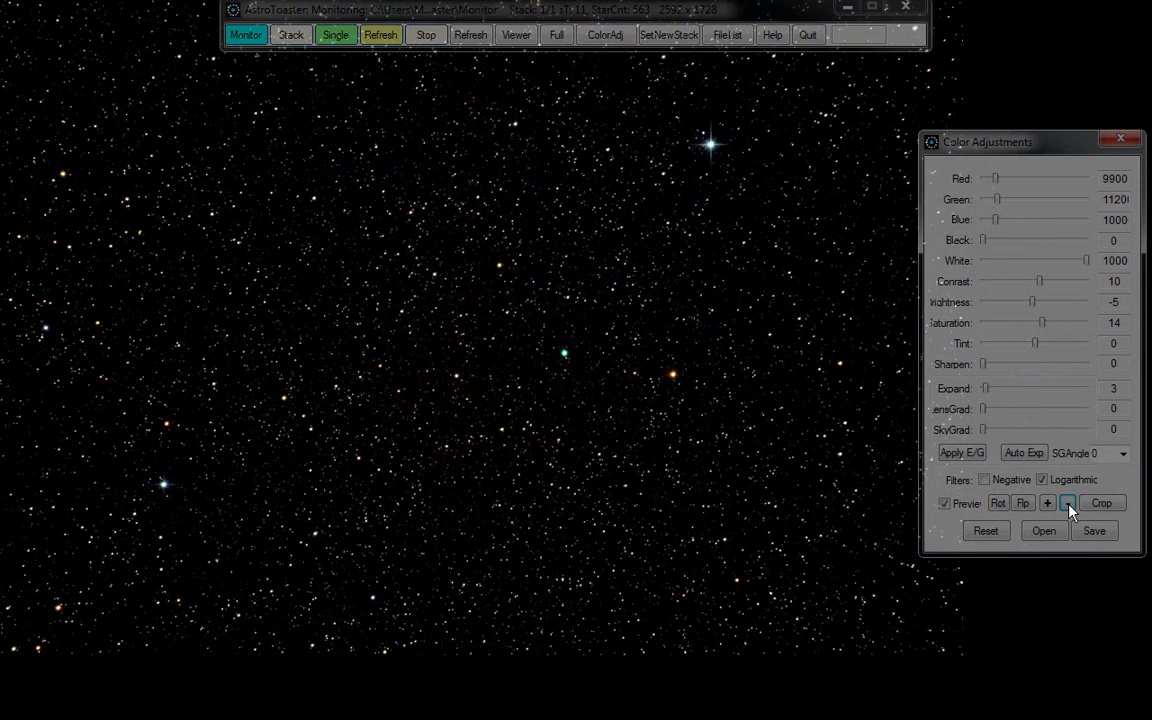
click(1048, 503)
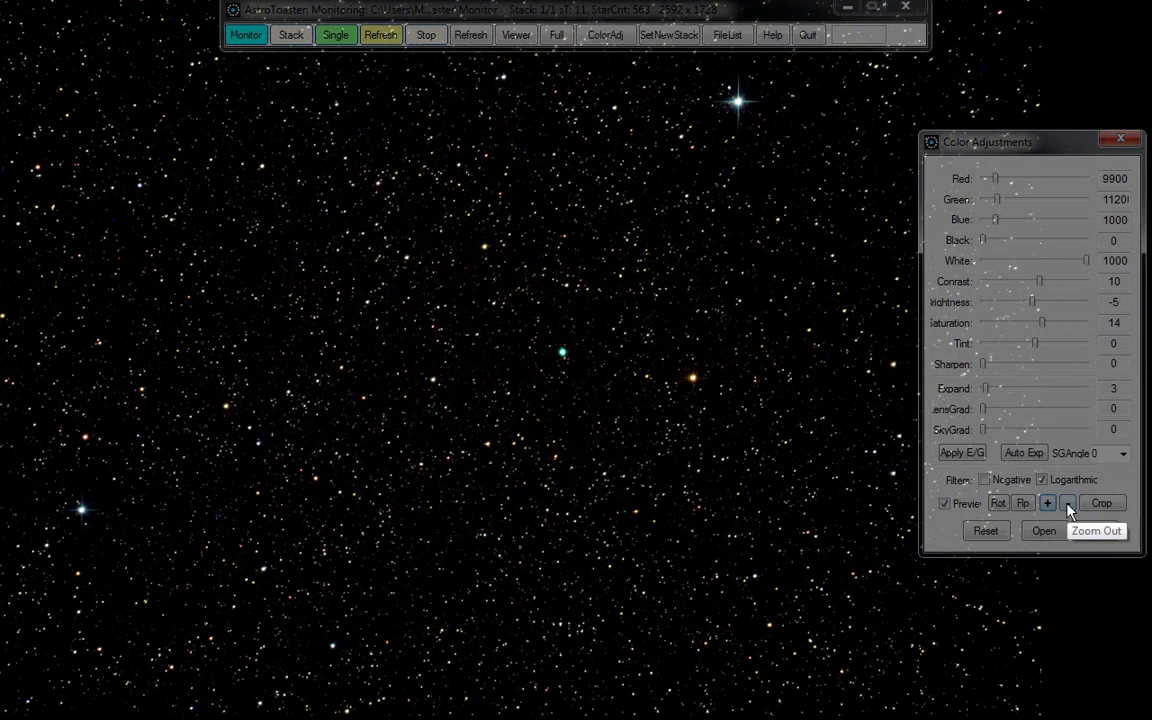
drag(516, 392, 635, 399)
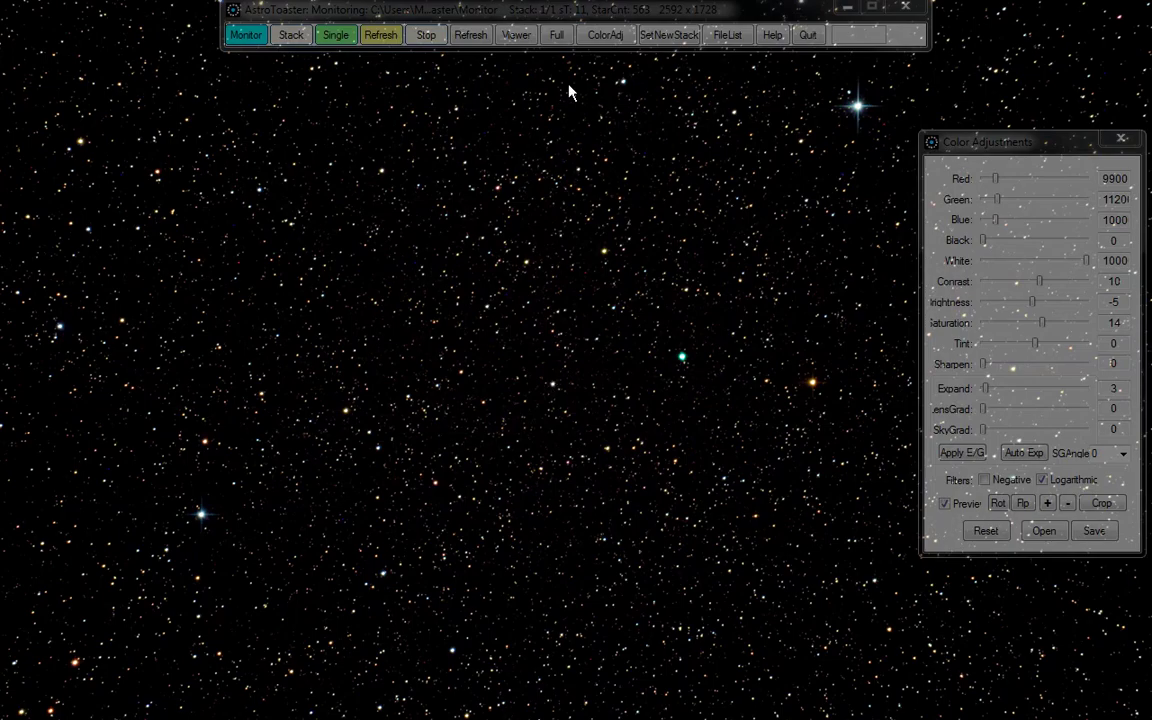
Step: Return from full screen to the windowed viewer and hide the color adjustments
click(516, 35)
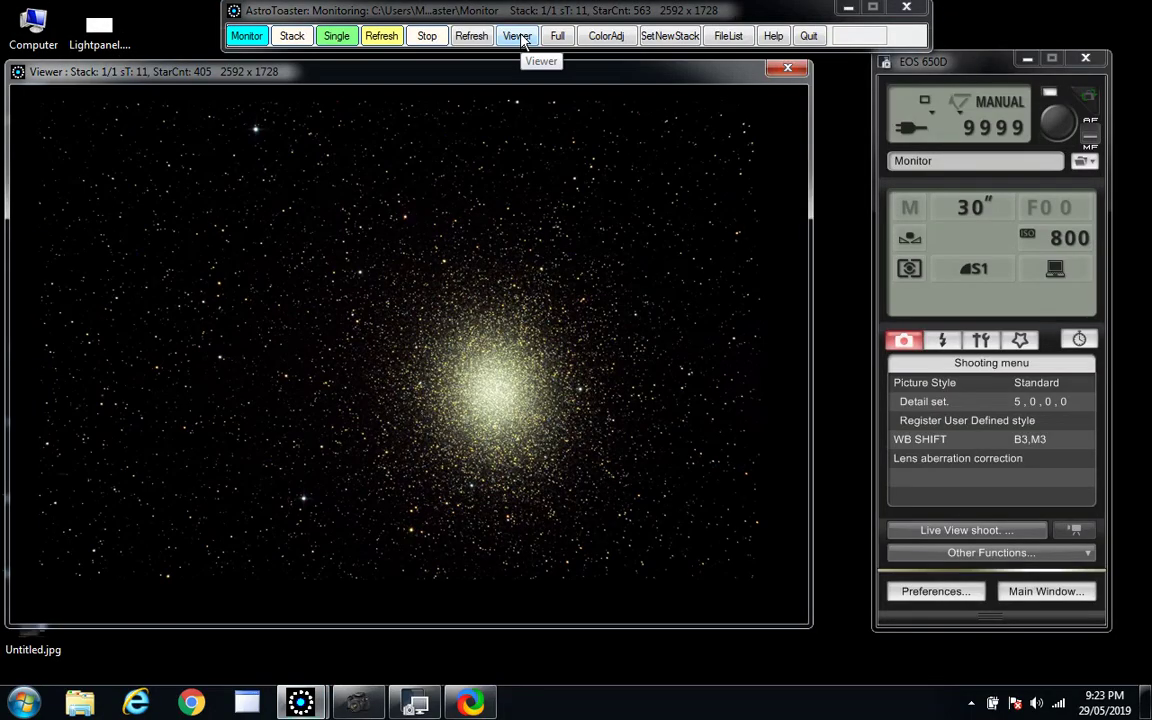
click(592, 30)
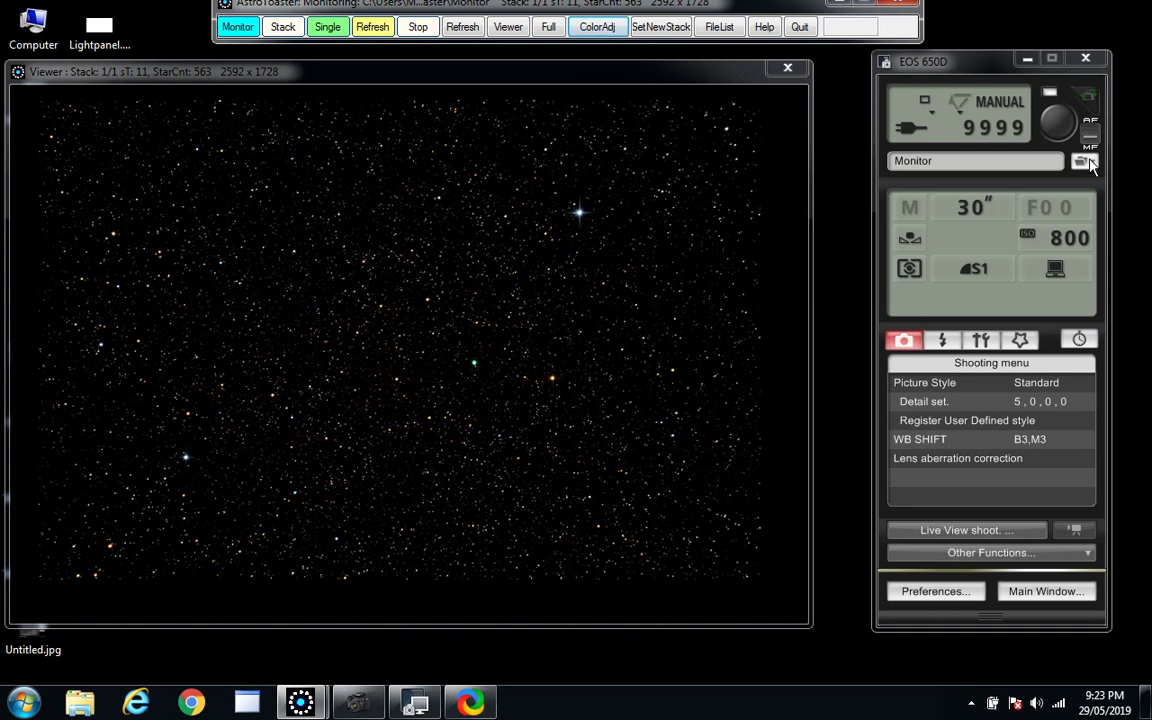
Step: Set the camera's file name prefix to ngc3372i800s30x1 in the EOS 650D preferences and confirm
click(1087, 163)
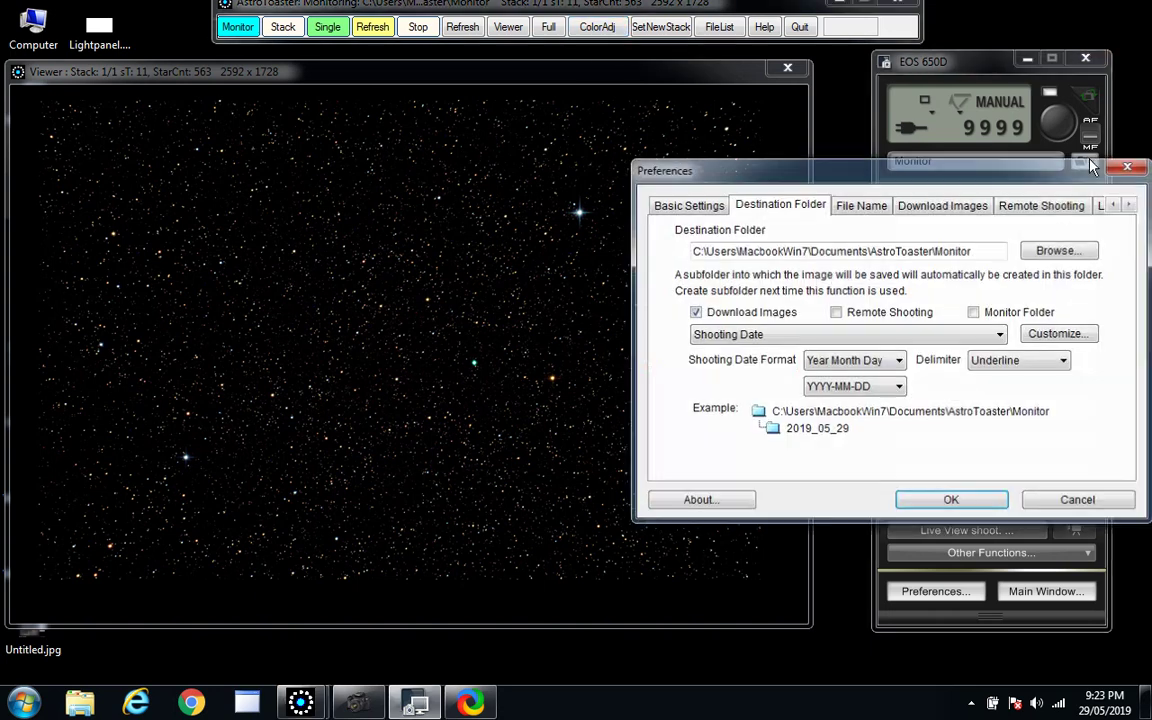
click(864, 205)
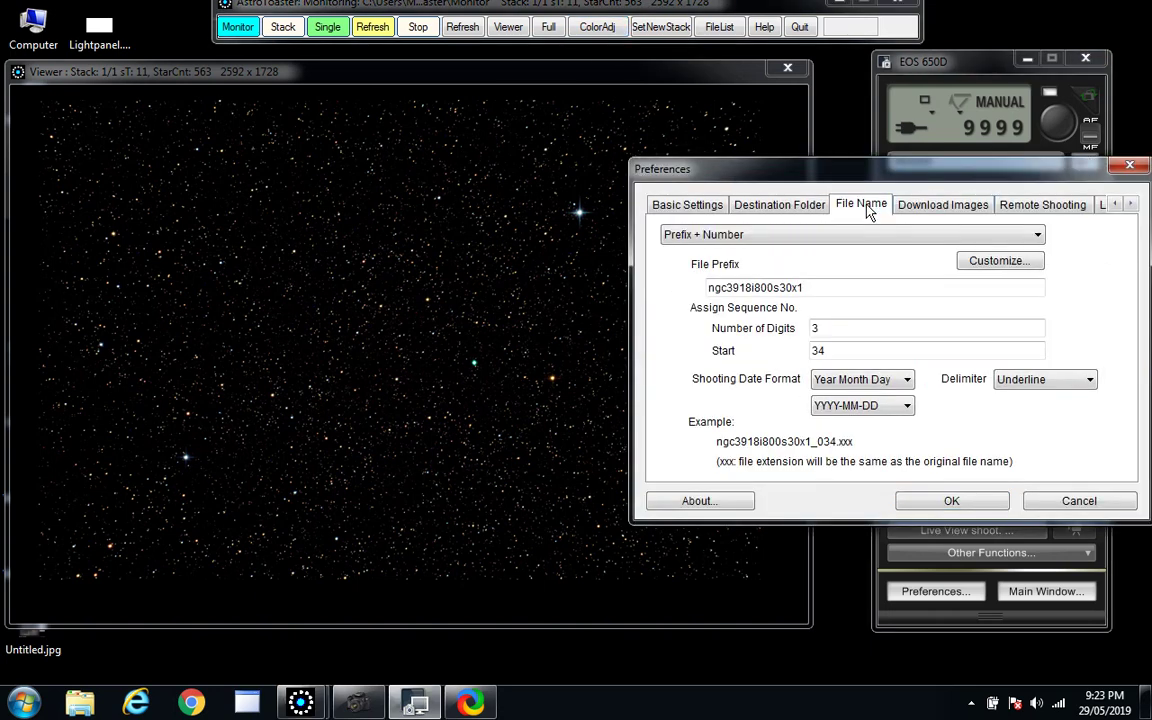
click(813, 288)
key(Left)
key(Left)
key(Left)
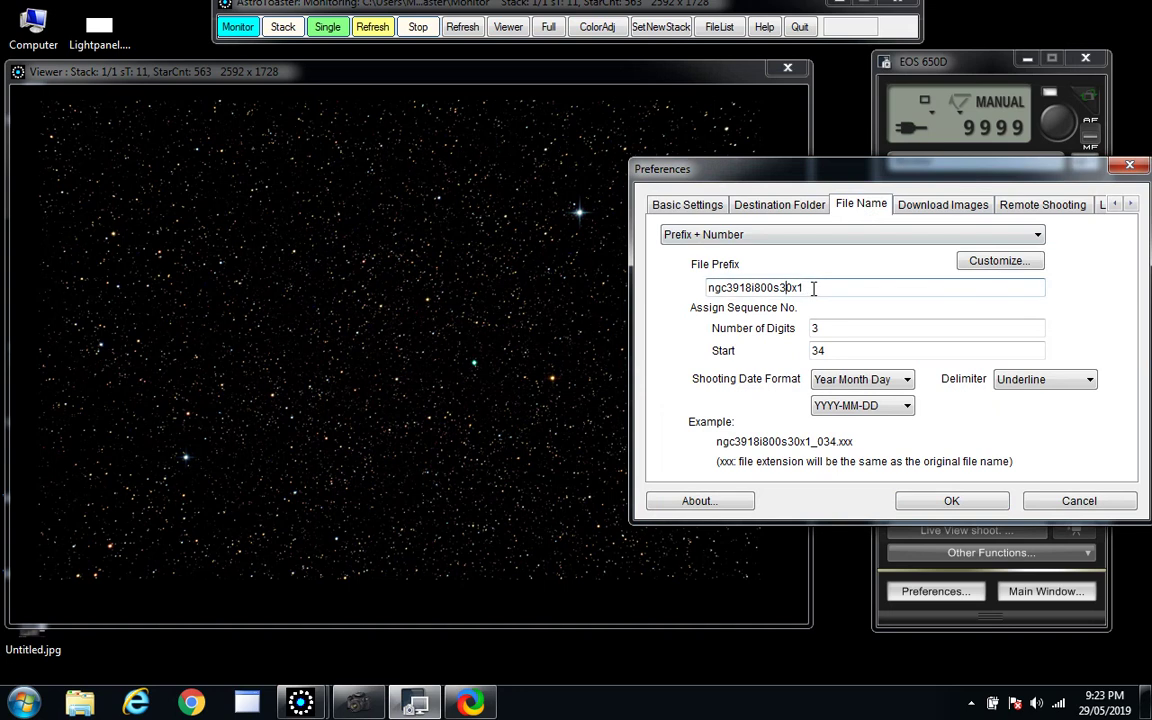
key(Left)
key(Left)
key(Left)
key(Left)
key(Left)
key(BackSpace)
key(BackSpace)
key(BackSpace)
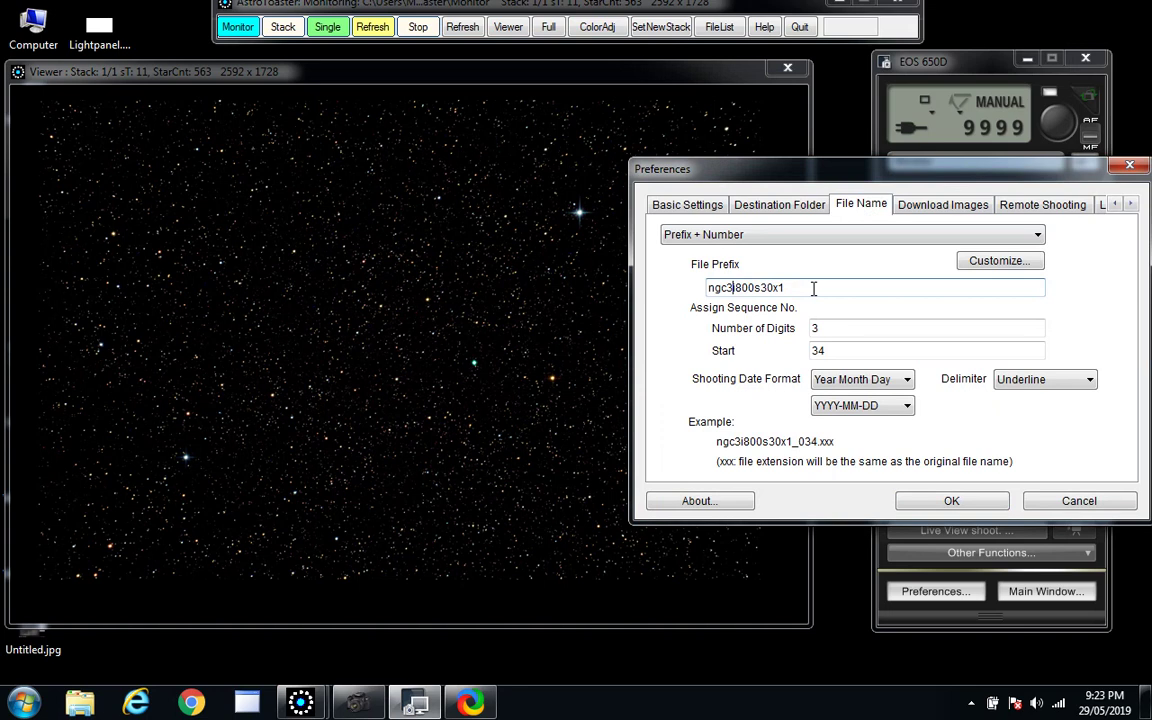
text(37)
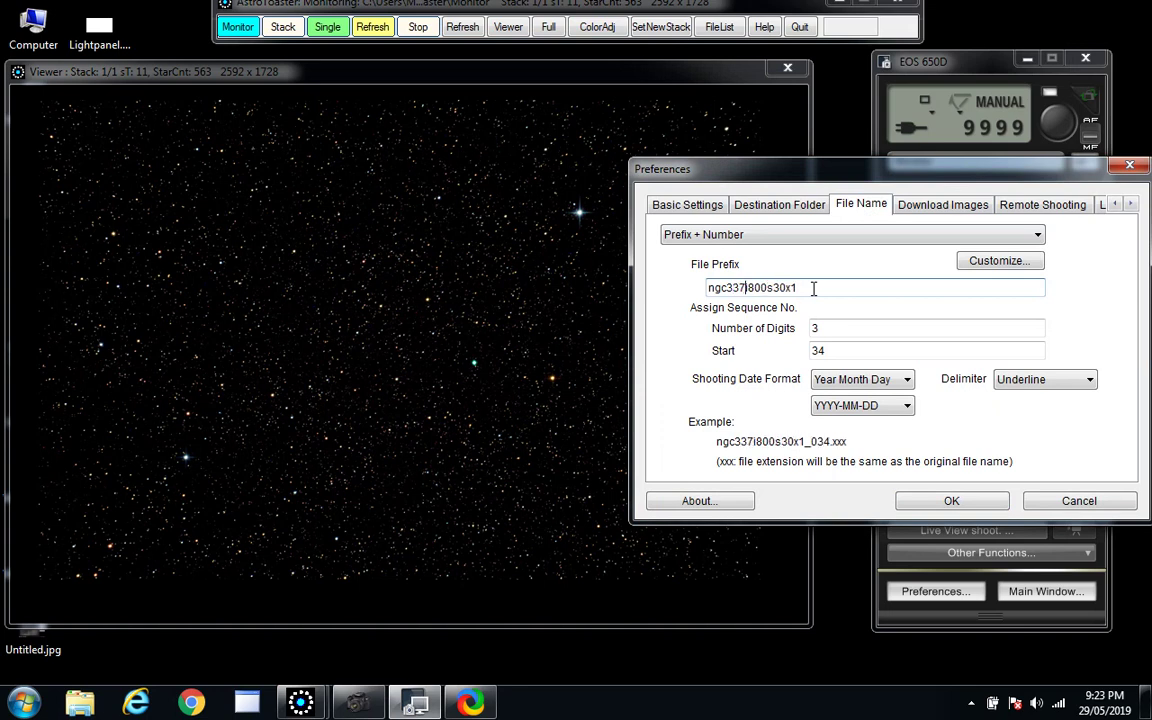
text(2)
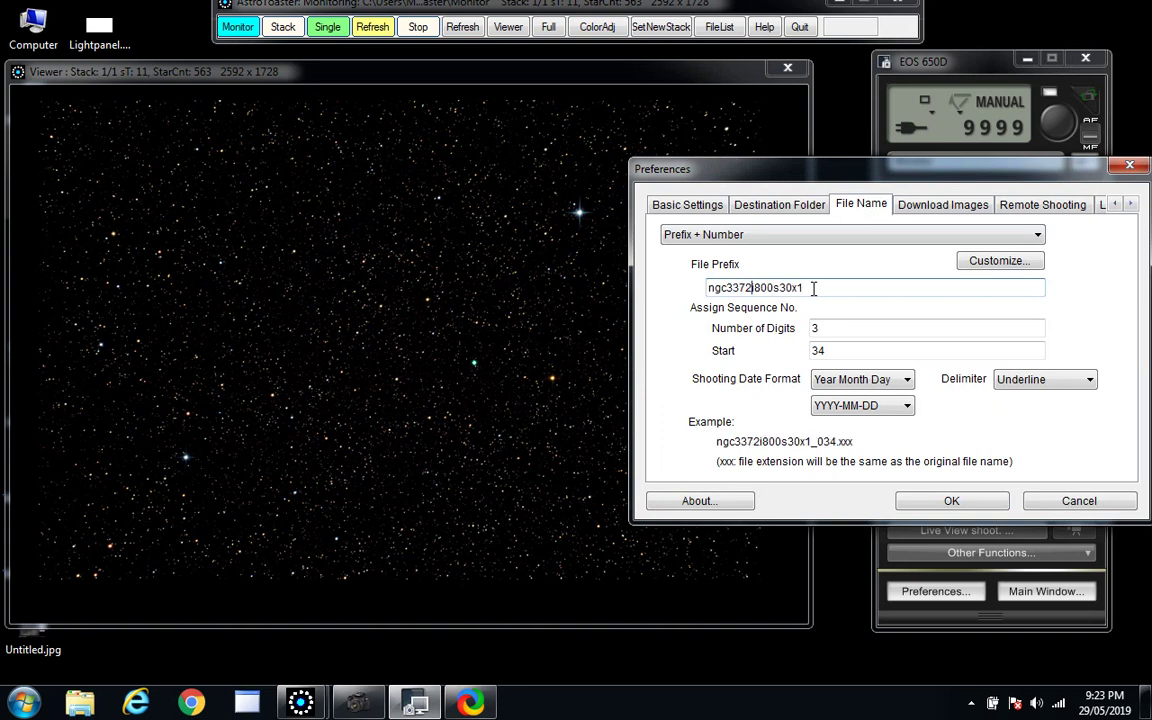
click(985, 502)
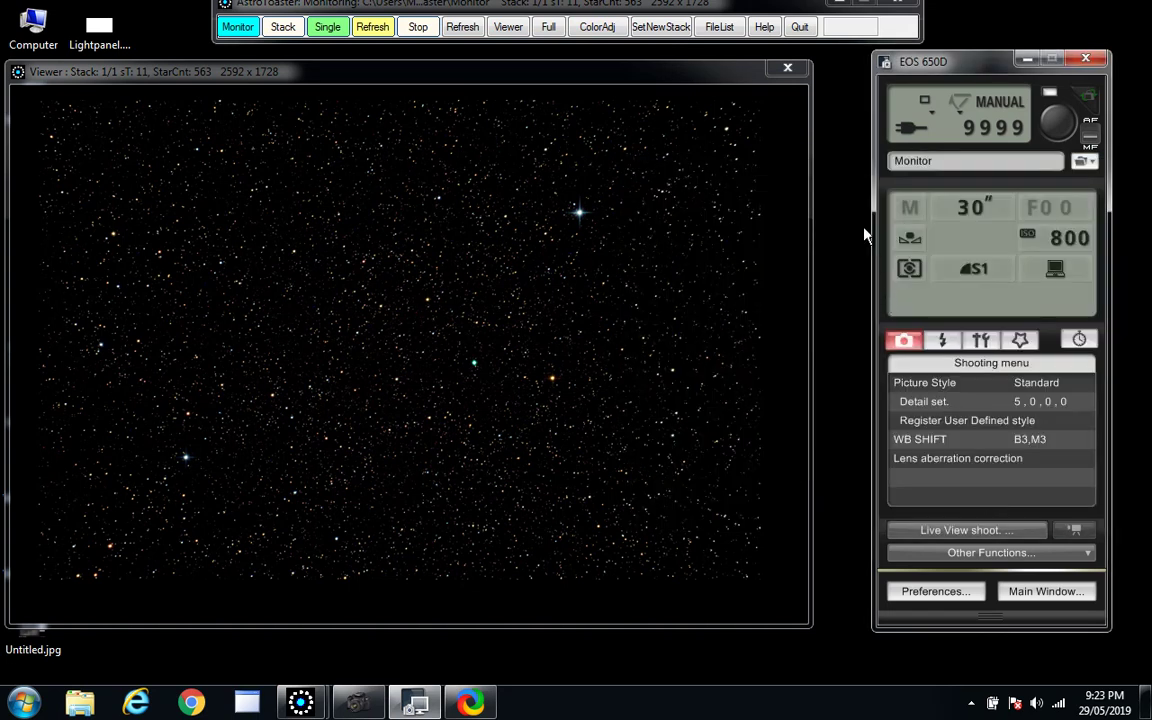
Step: Review the most recent captures at the end of the file list and close the list
click(728, 32)
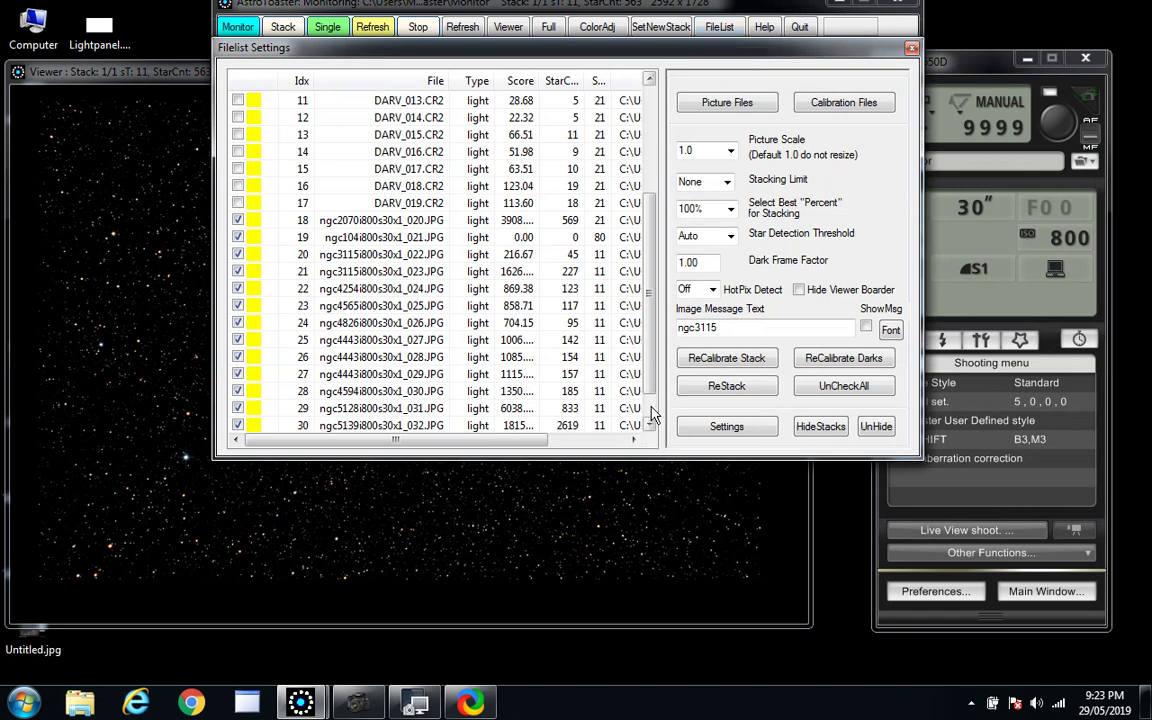
scroll(652, 412, down, 1)
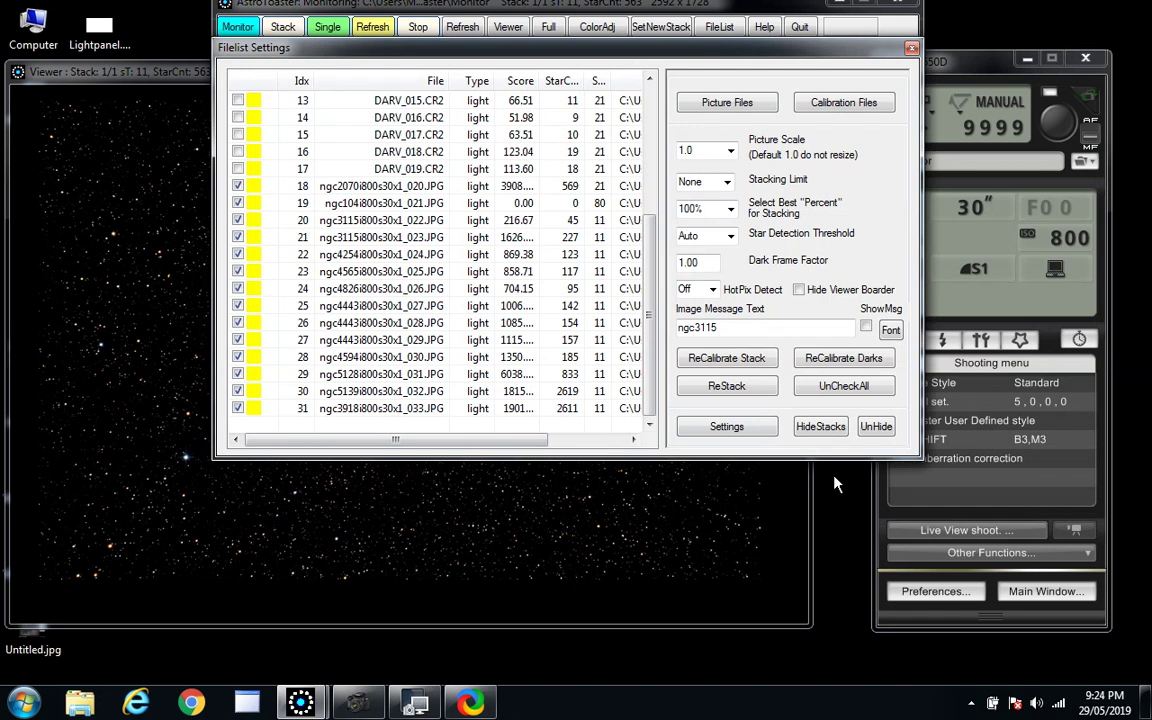
click(727, 30)
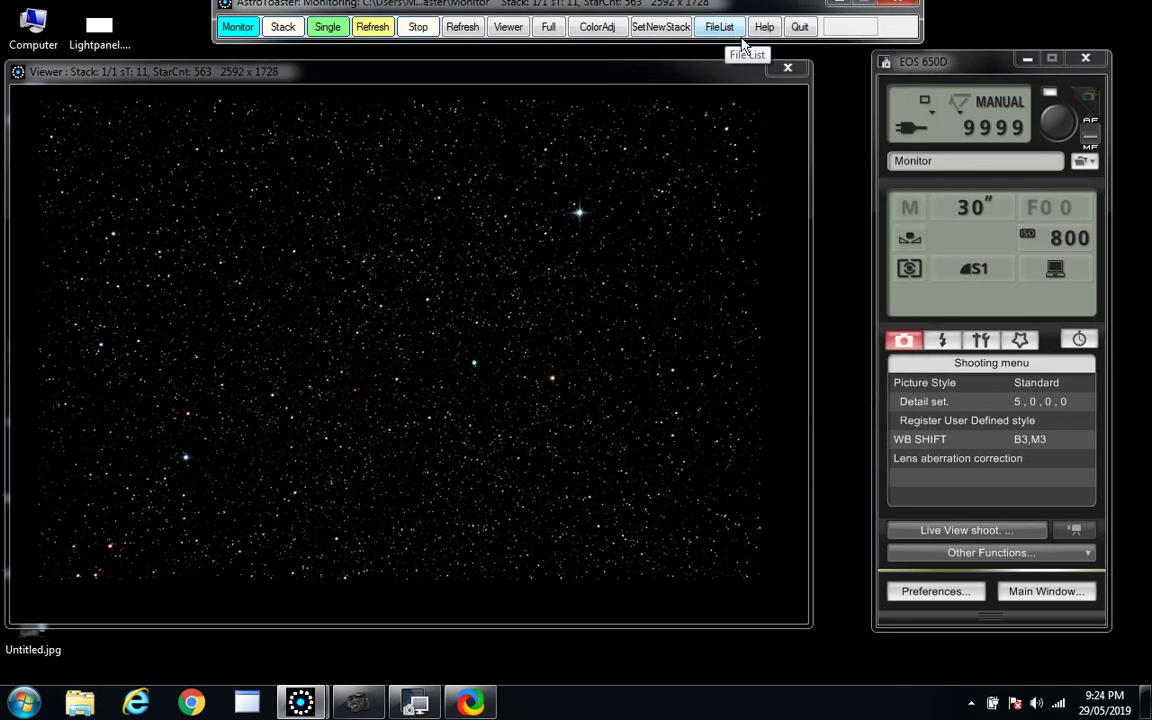
Step: Start a 30-second exposure at ISO 800 with the EOS 650D
click(1058, 122)
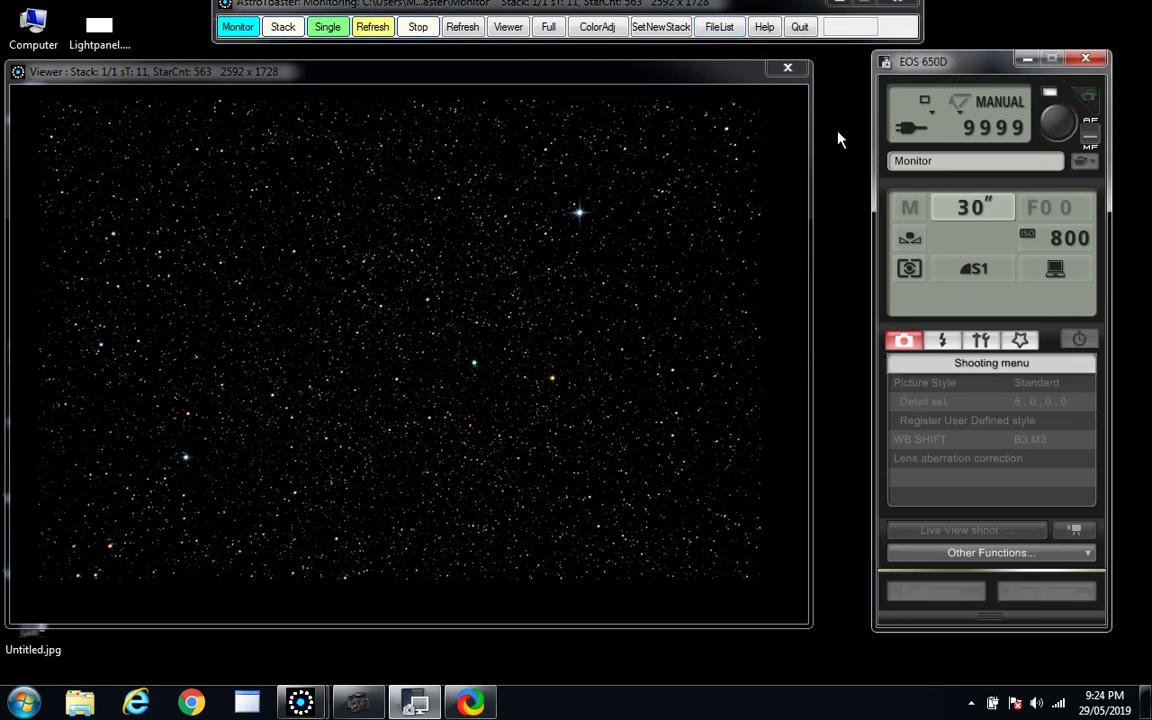
Step: Show the green nebula's star field full screen with the color adjustments open and enlarge the image
click(547, 28)
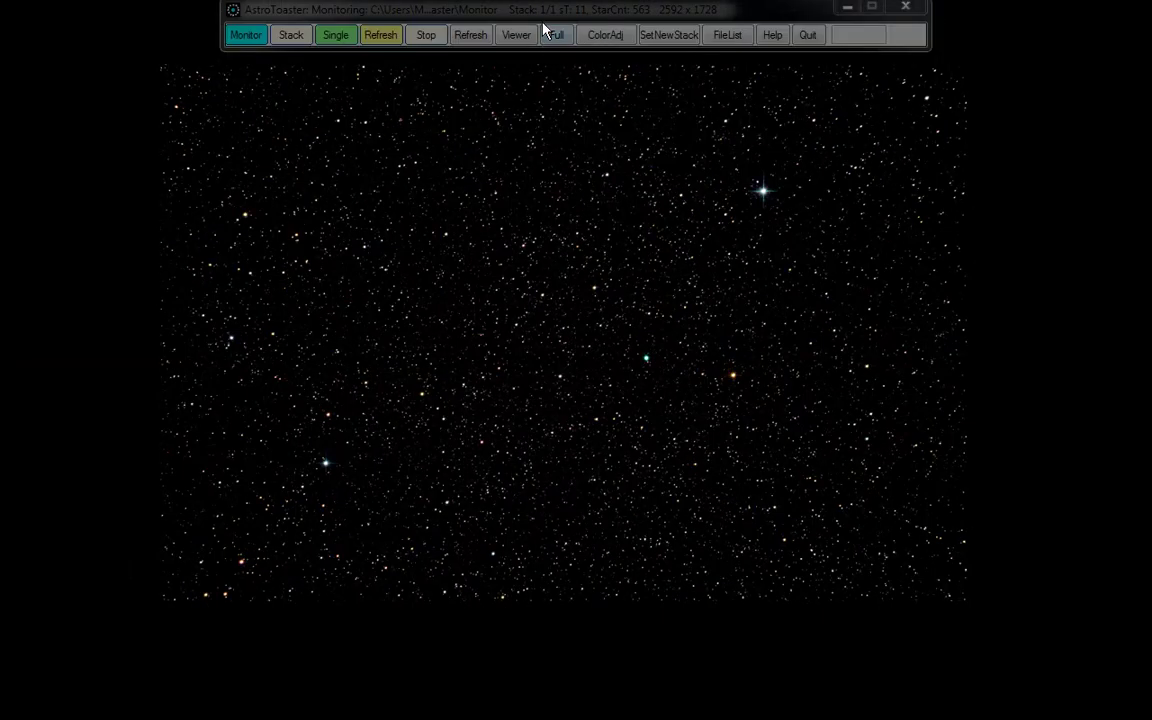
click(612, 36)
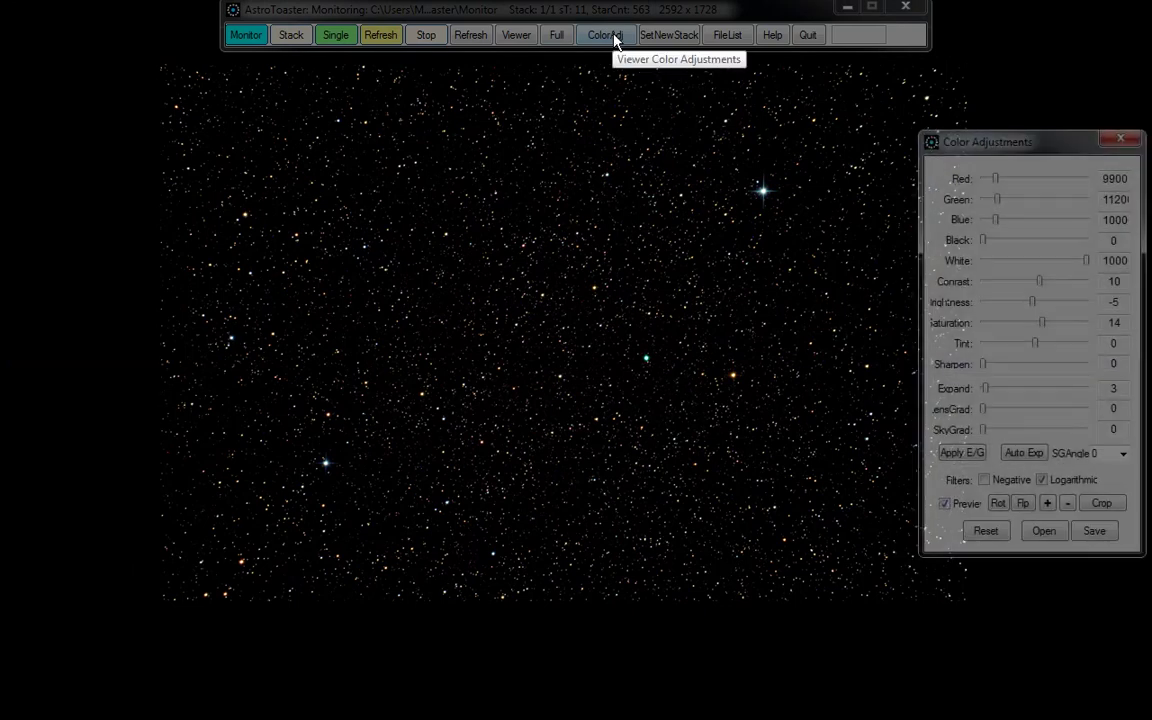
click(1068, 504)
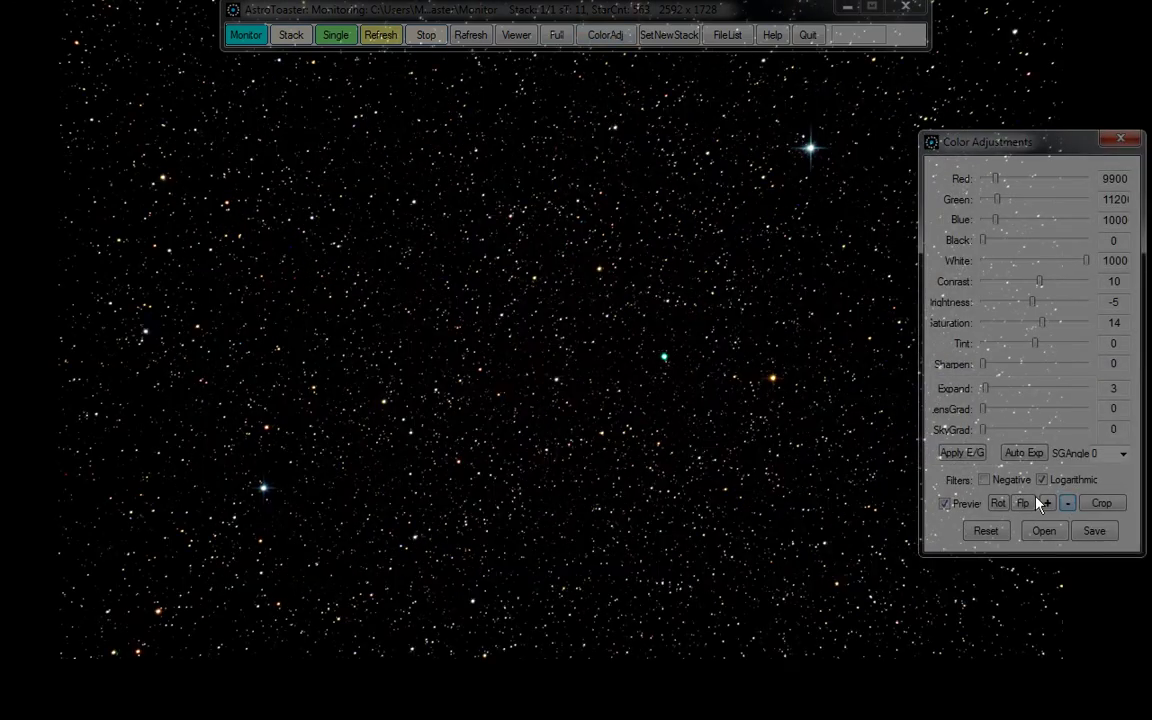
Step: Set the Expand value to 6 and apply it to the full-screen Carina Nebula image
click(1048, 503)
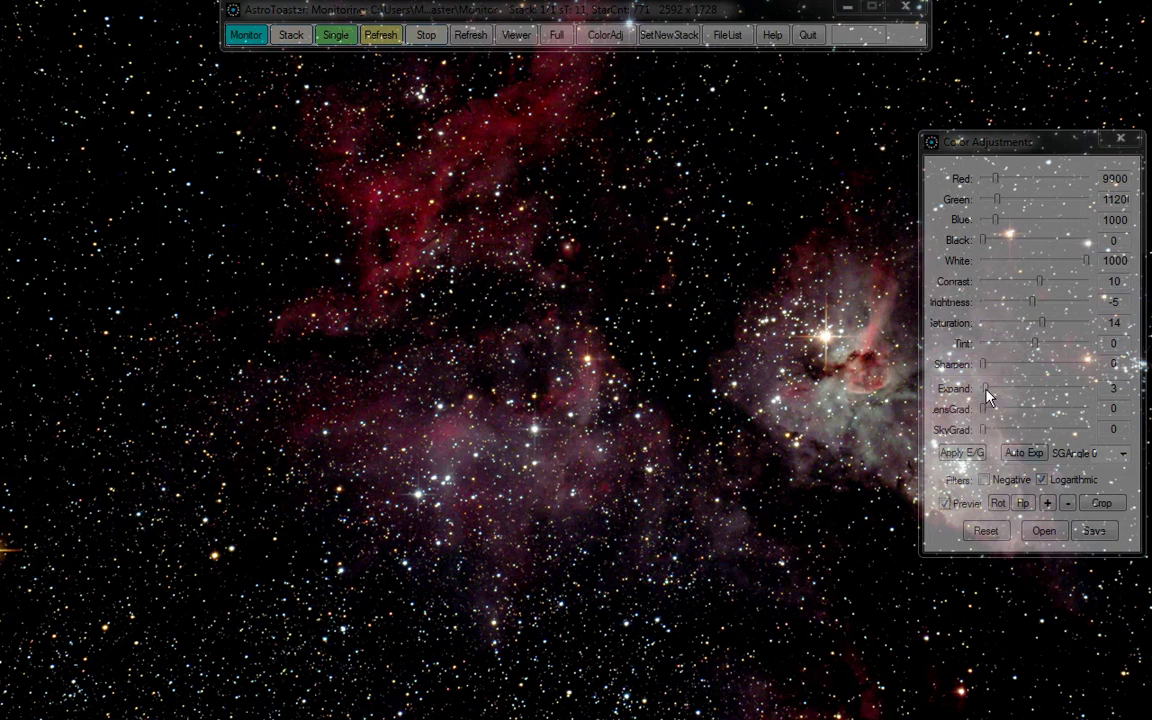
key(Right)
key(Right)
key(Right)
click(963, 454)
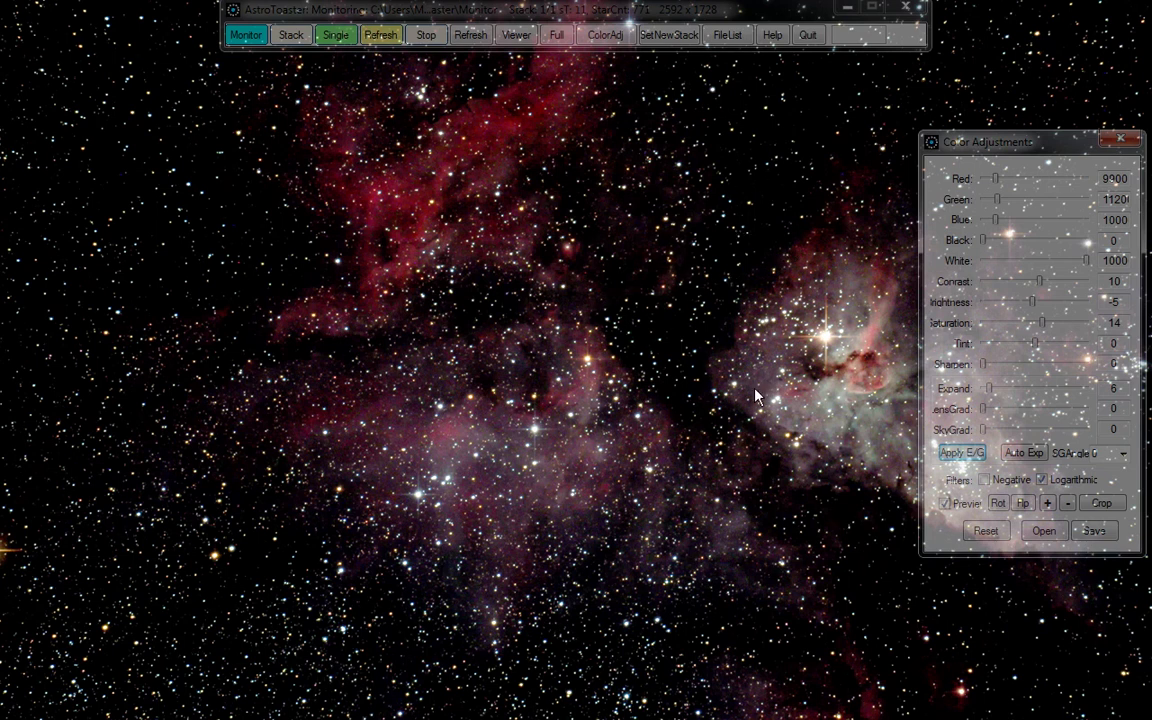
Step: Reset both the brightness and the contrast of the nebula image to 0
click(1068, 503)
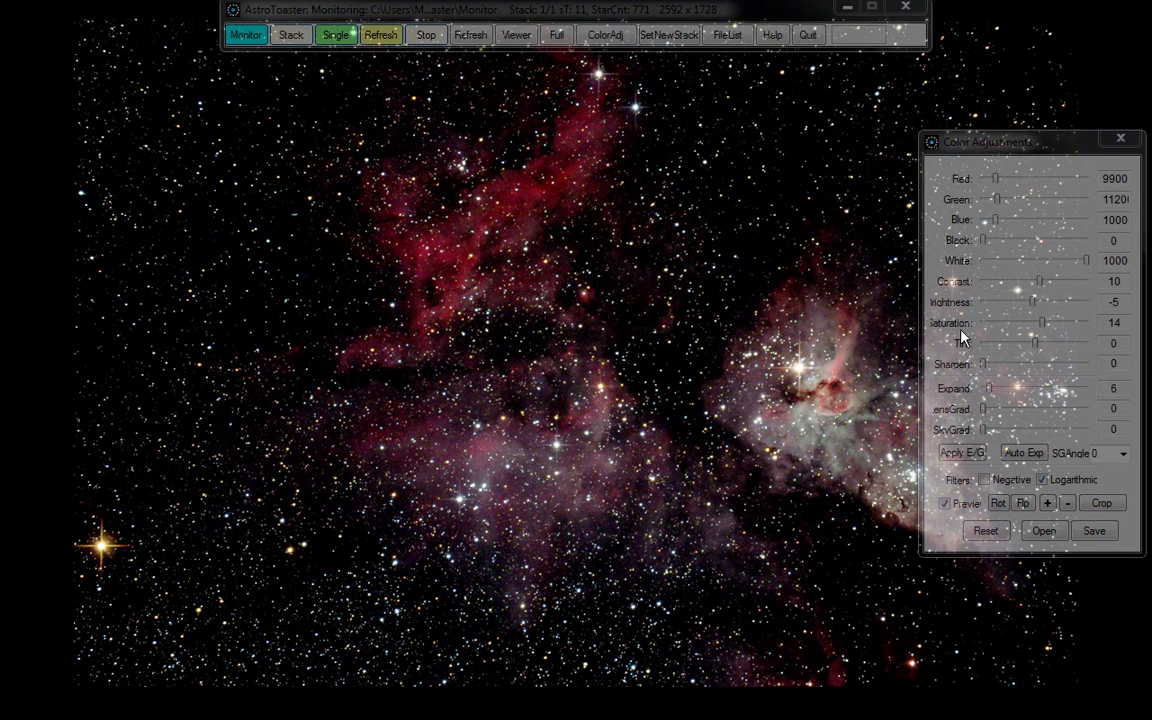
click(1033, 302)
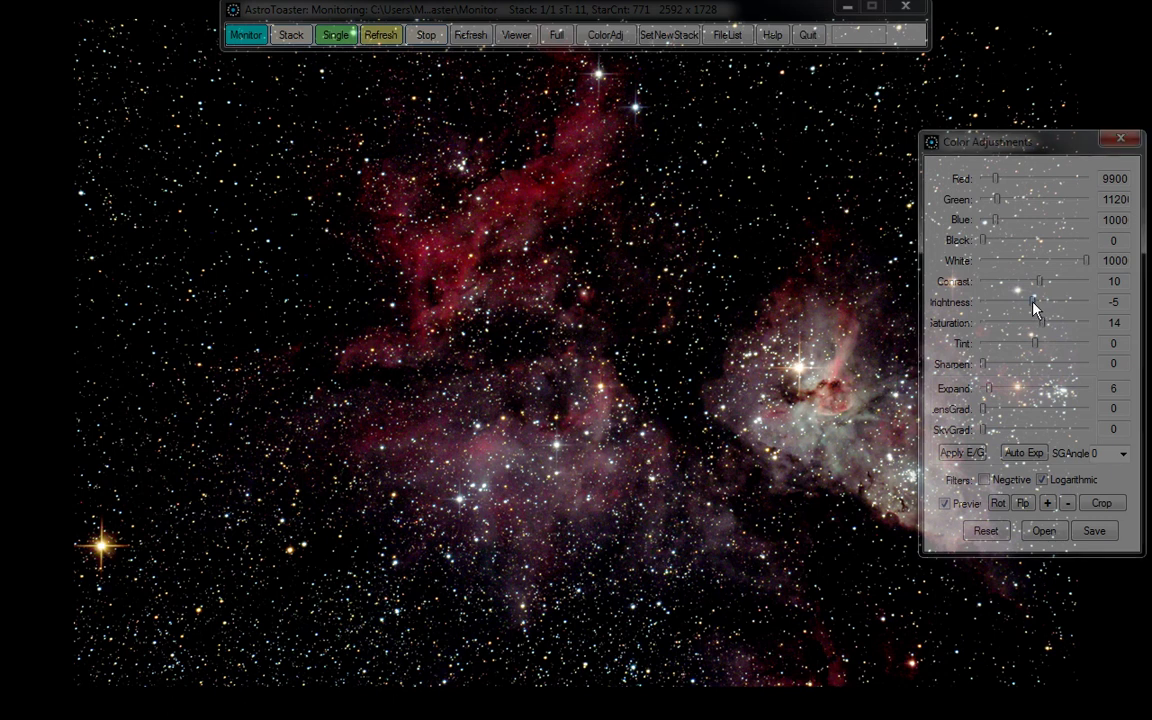
click(1032, 302)
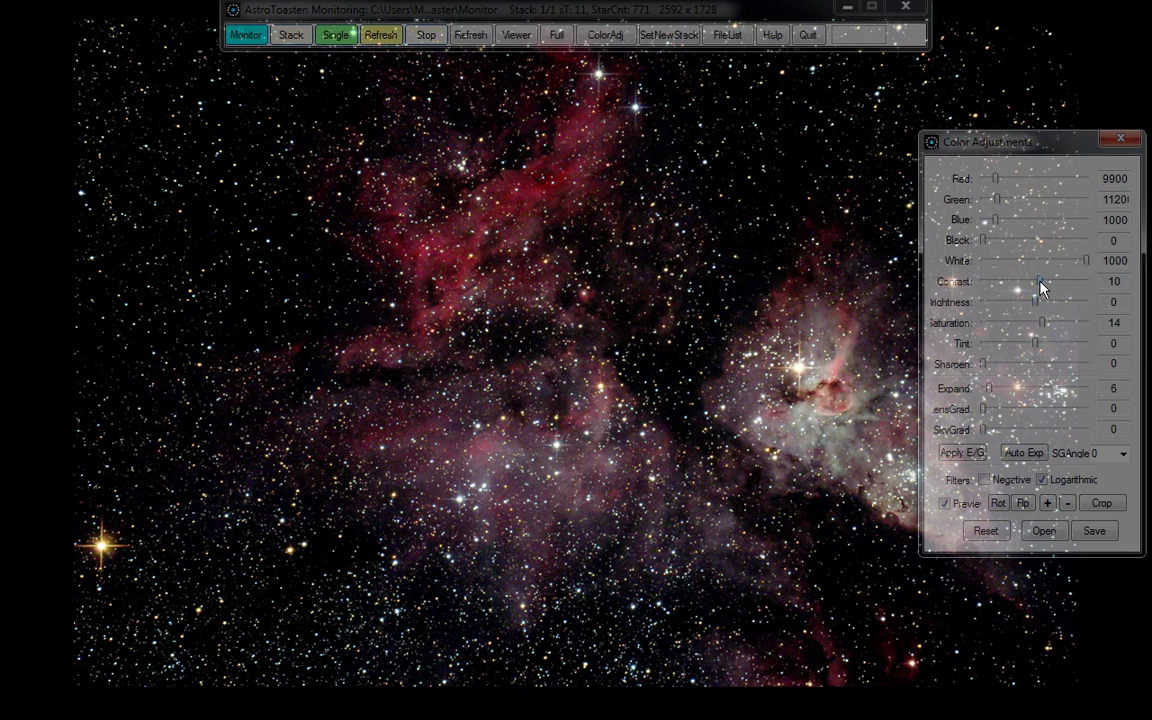
click(1040, 283)
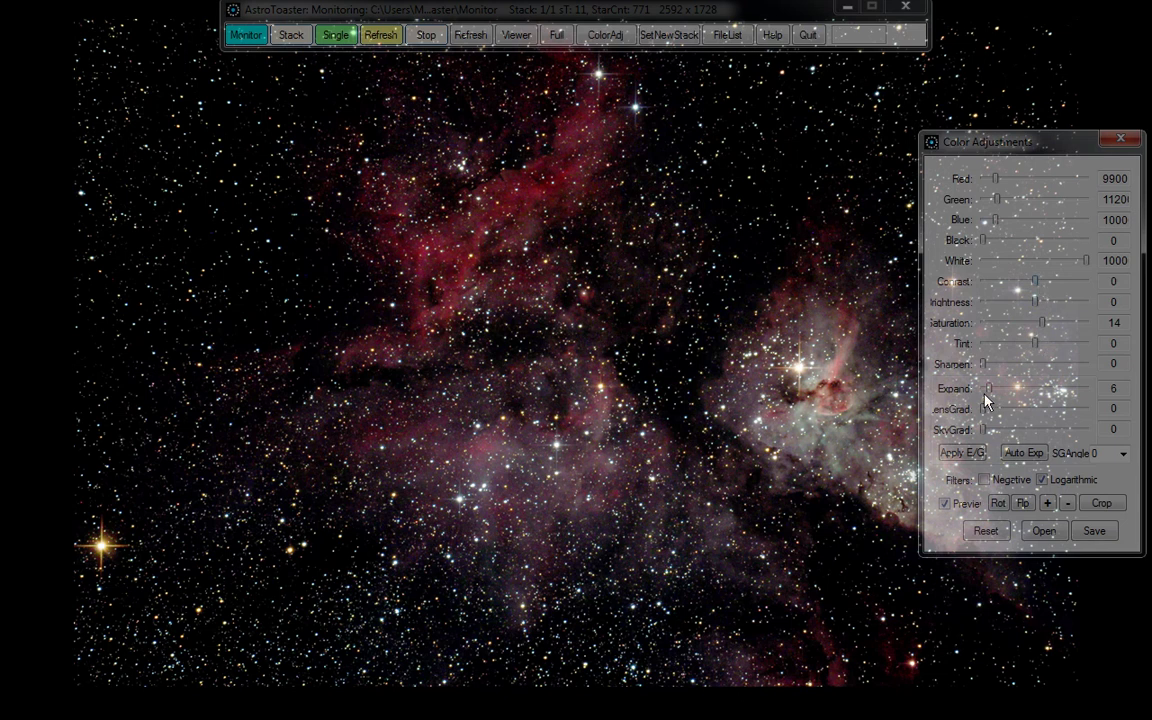
Step: Raise Expand to 9, apply it to the nebula image and set the brightness to -3
drag(989, 393, 991, 393)
click(966, 455)
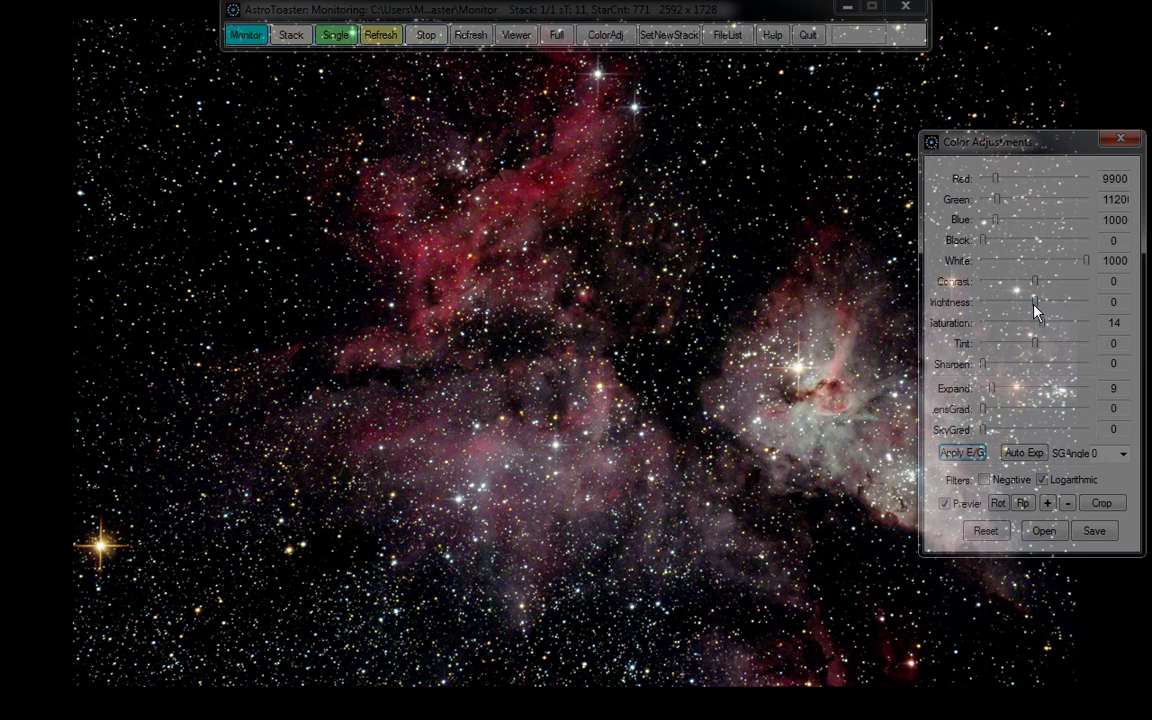
drag(1034, 303, 1032, 303)
Step: Lower the brightness to -13 while checking an enlarged view of the nebula's bright core
drag(791, 347, 670, 368)
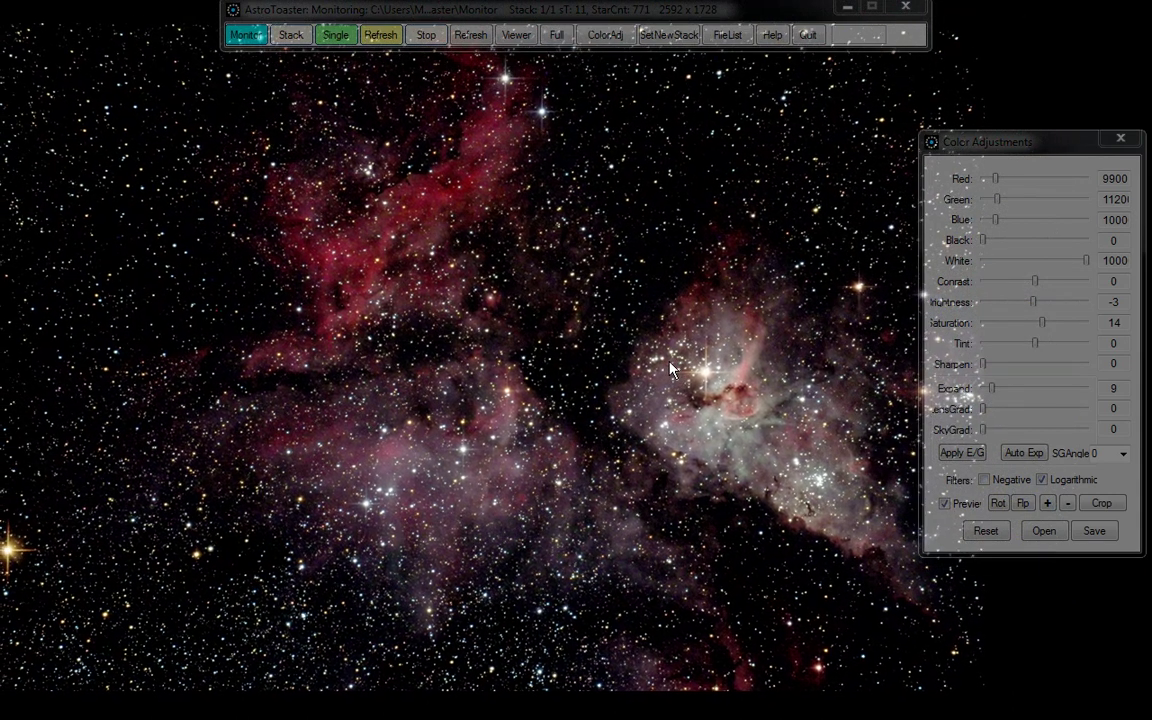
click(1047, 504)
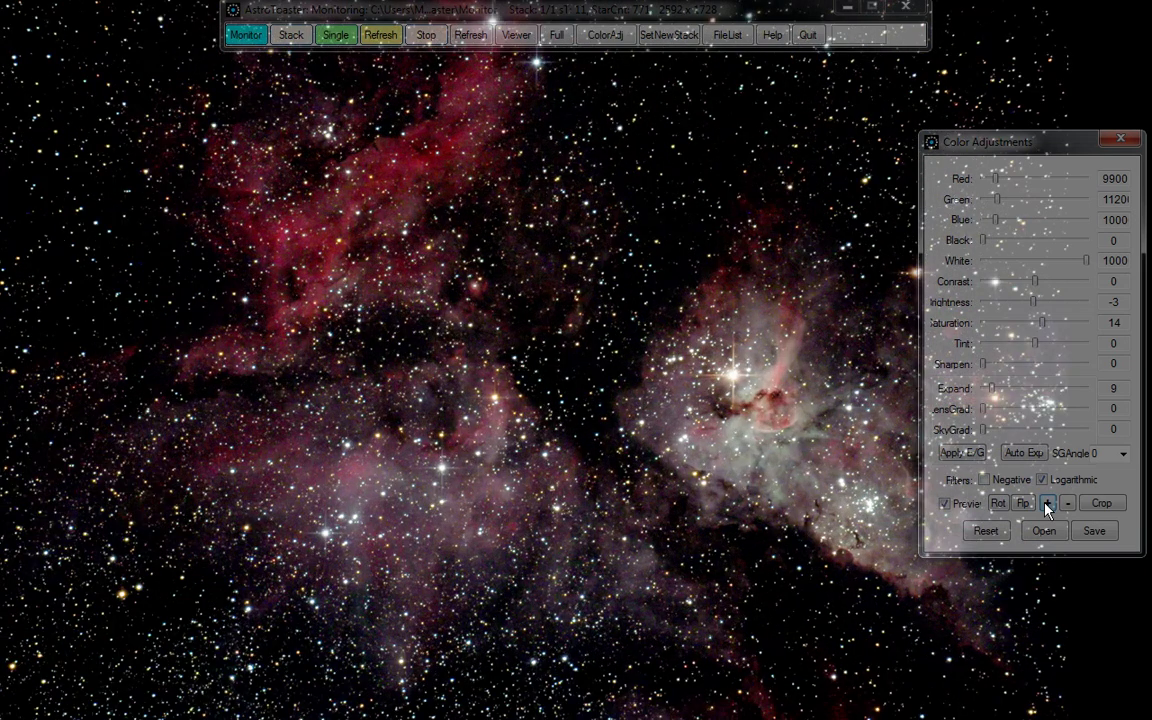
click(1047, 504)
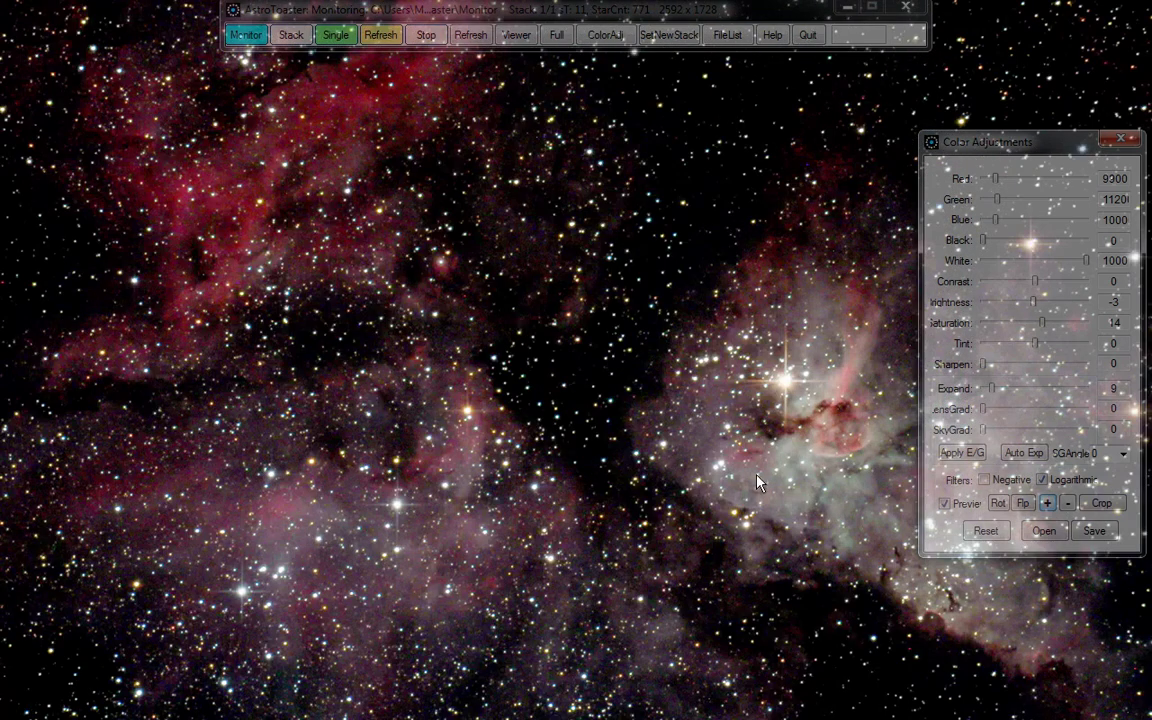
drag(745, 473, 605, 446)
drag(585, 447, 515, 450)
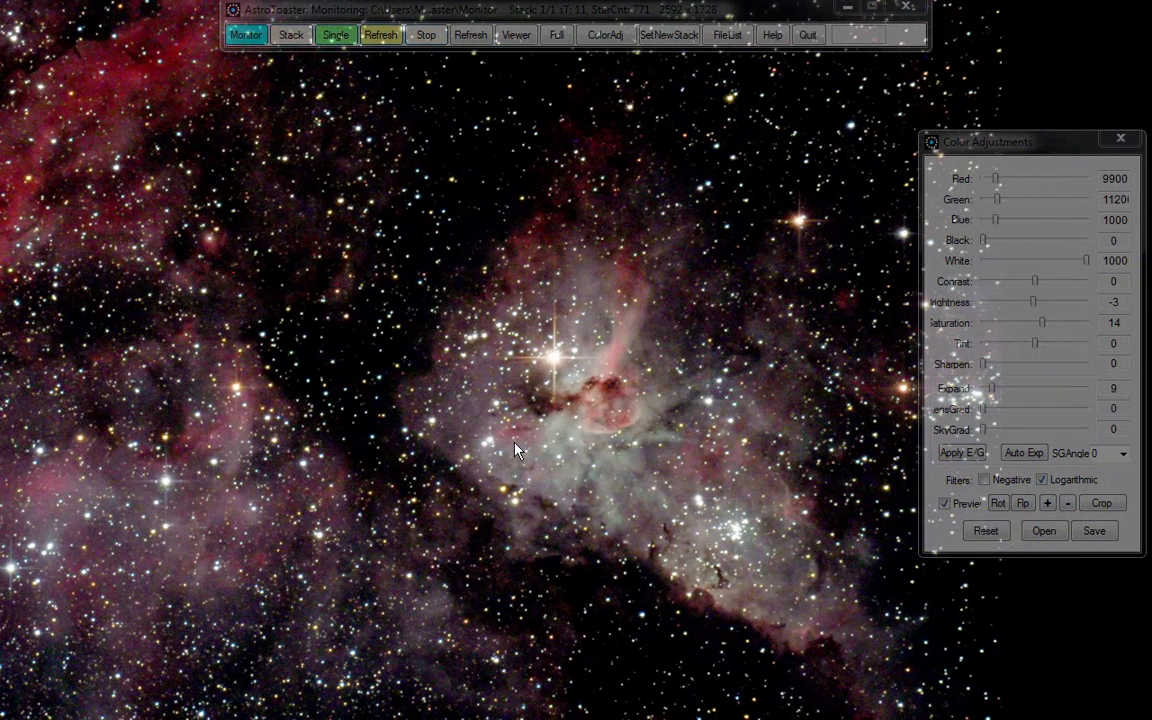
click(1035, 306)
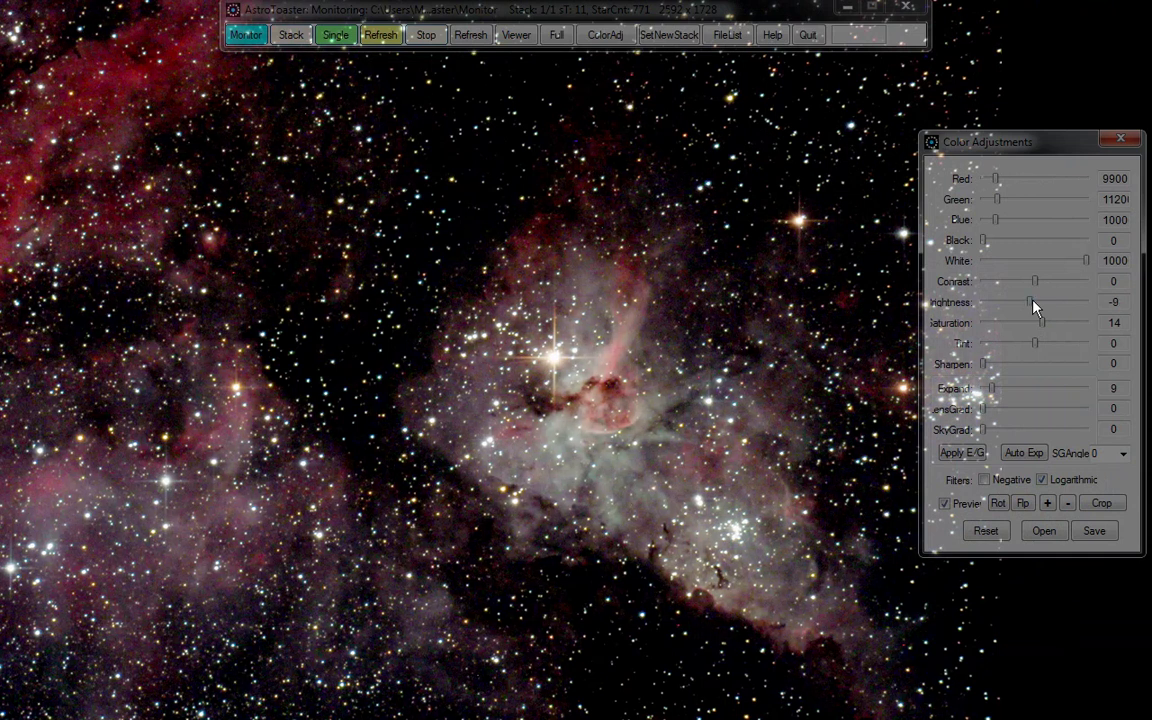
key(Left)
key(Left)
key(Left)
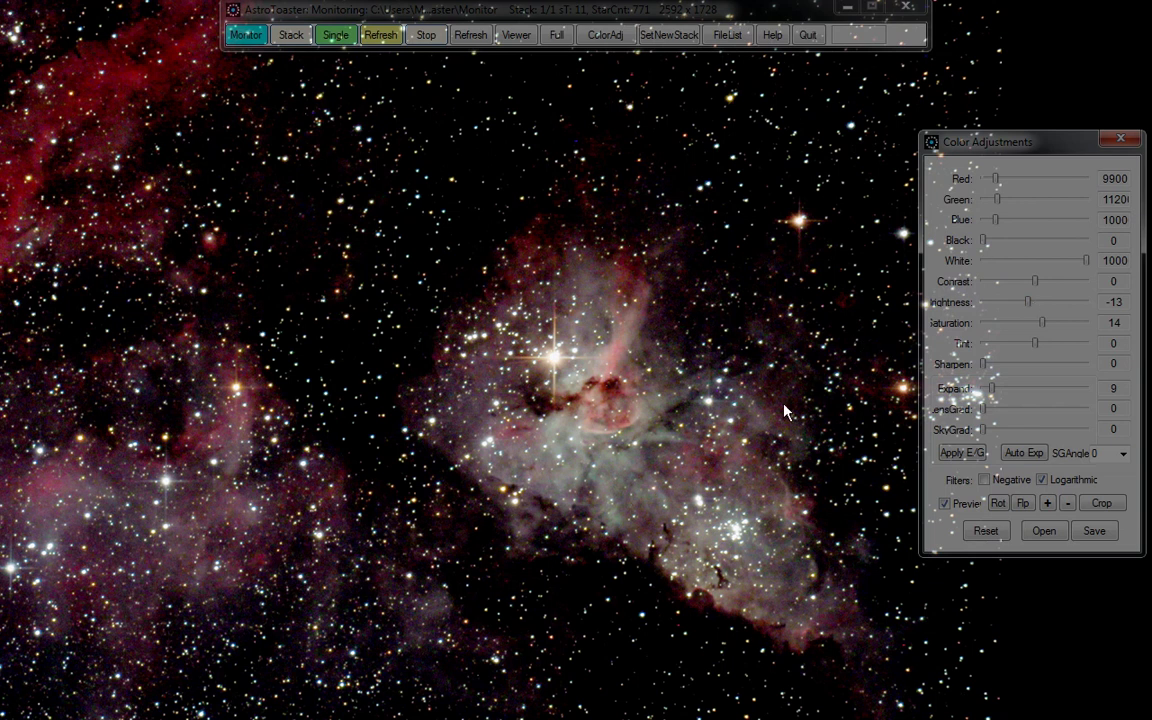
Step: Examine the enlarged nebula from the bright core to the red clouds and surrounding star field, including a reduced overview
drag(785, 408, 726, 402)
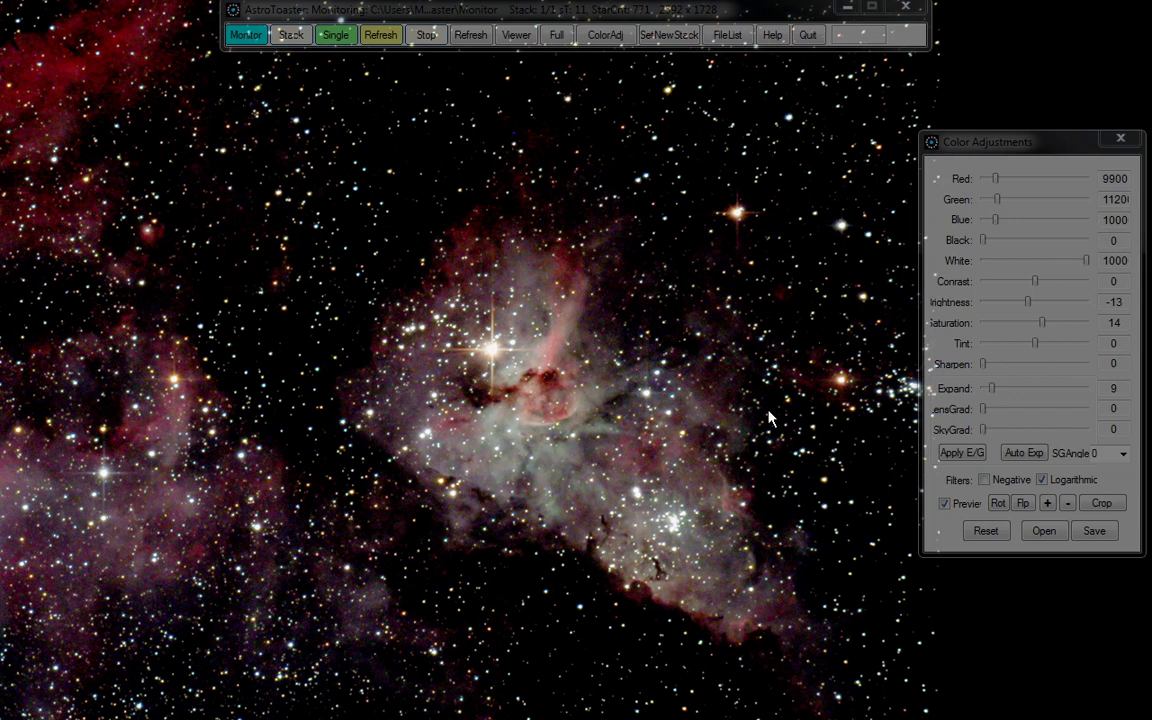
drag(764, 407, 679, 405)
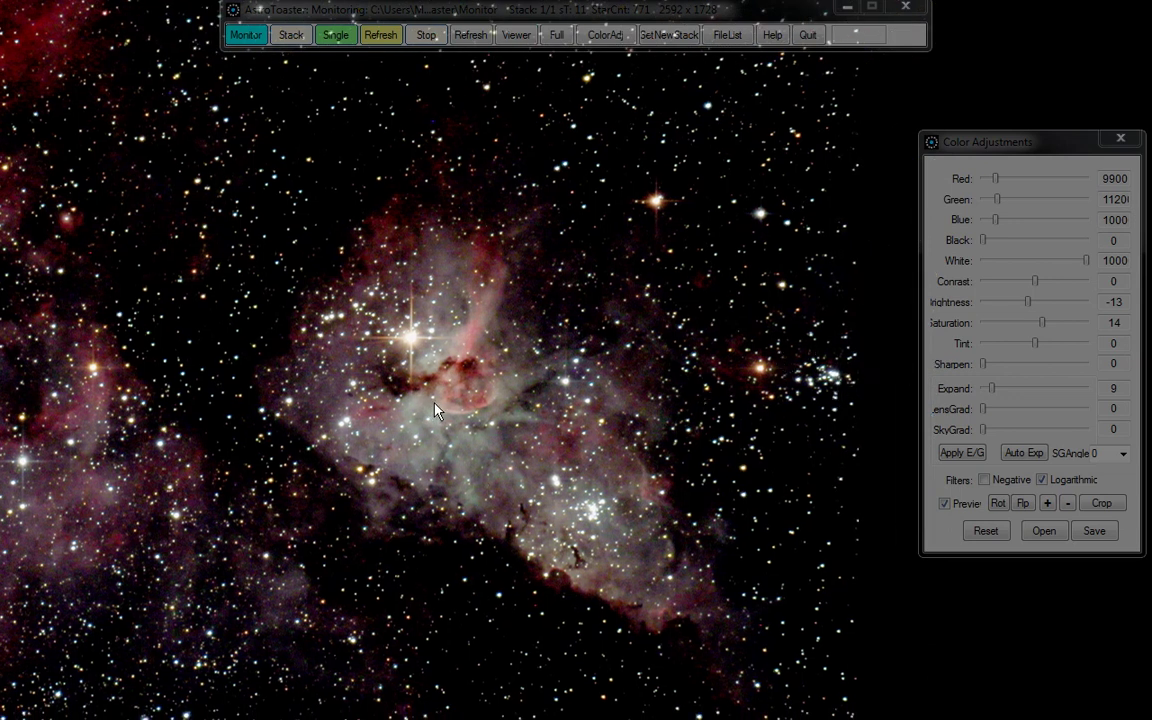
drag(435, 410, 465, 417)
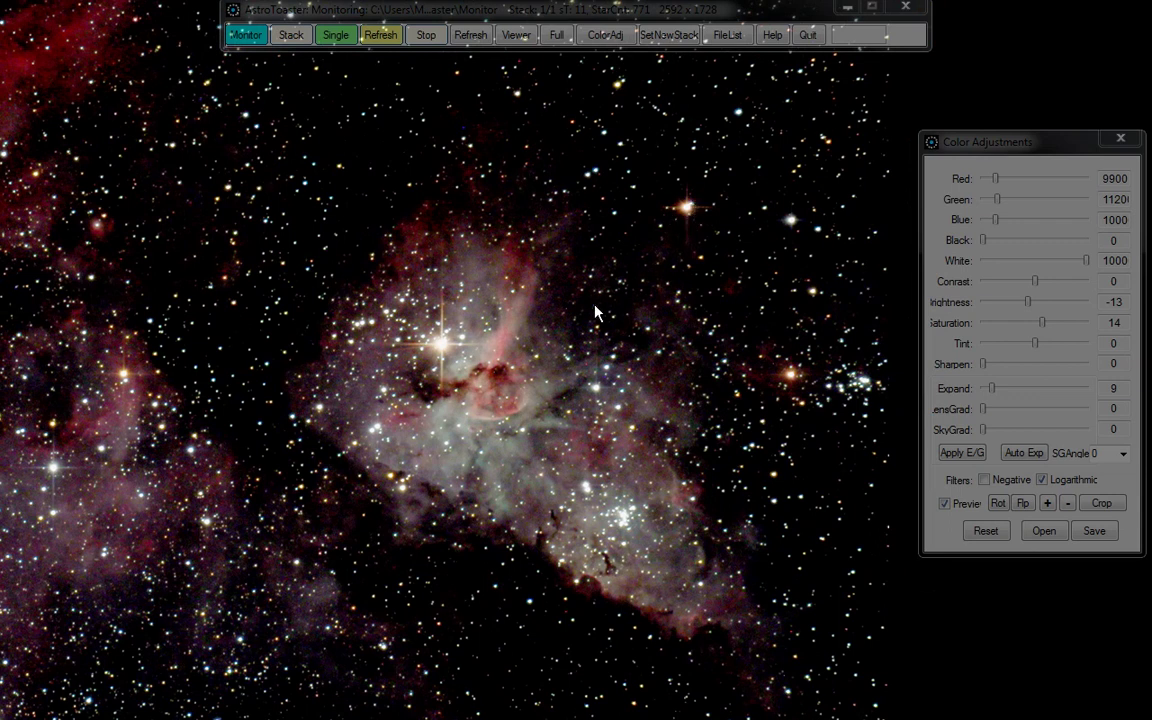
drag(493, 378, 741, 340)
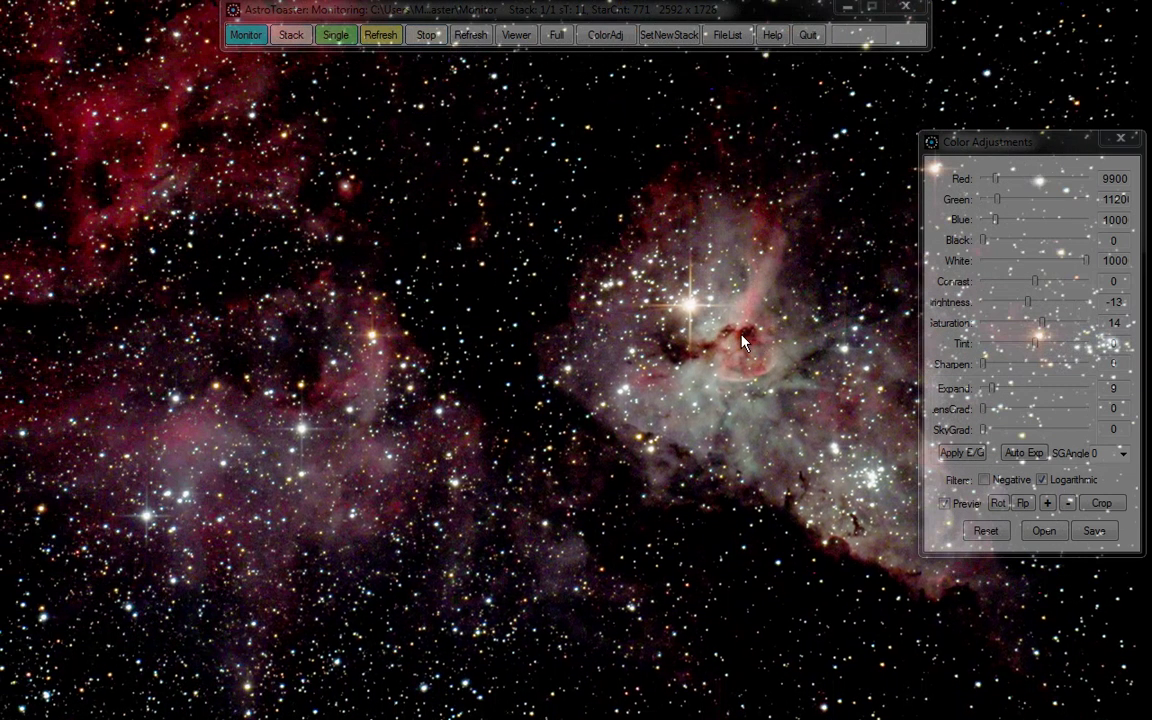
drag(518, 342, 705, 237)
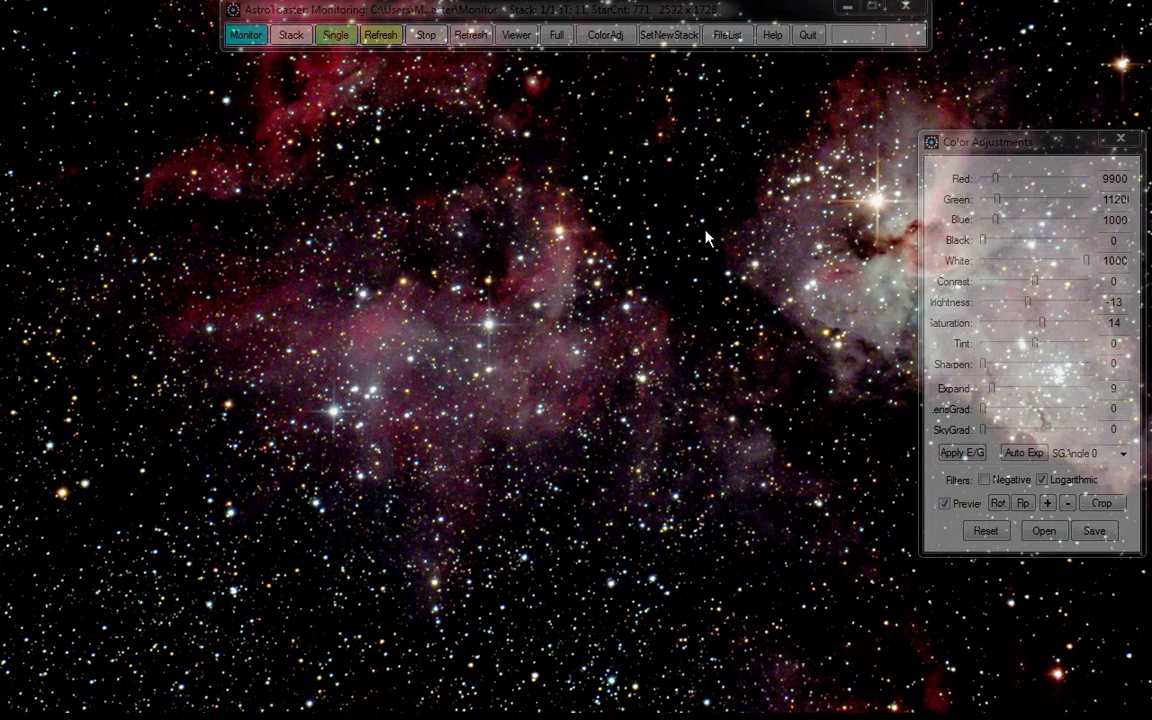
drag(660, 402, 772, 380)
drag(385, 352, 603, 423)
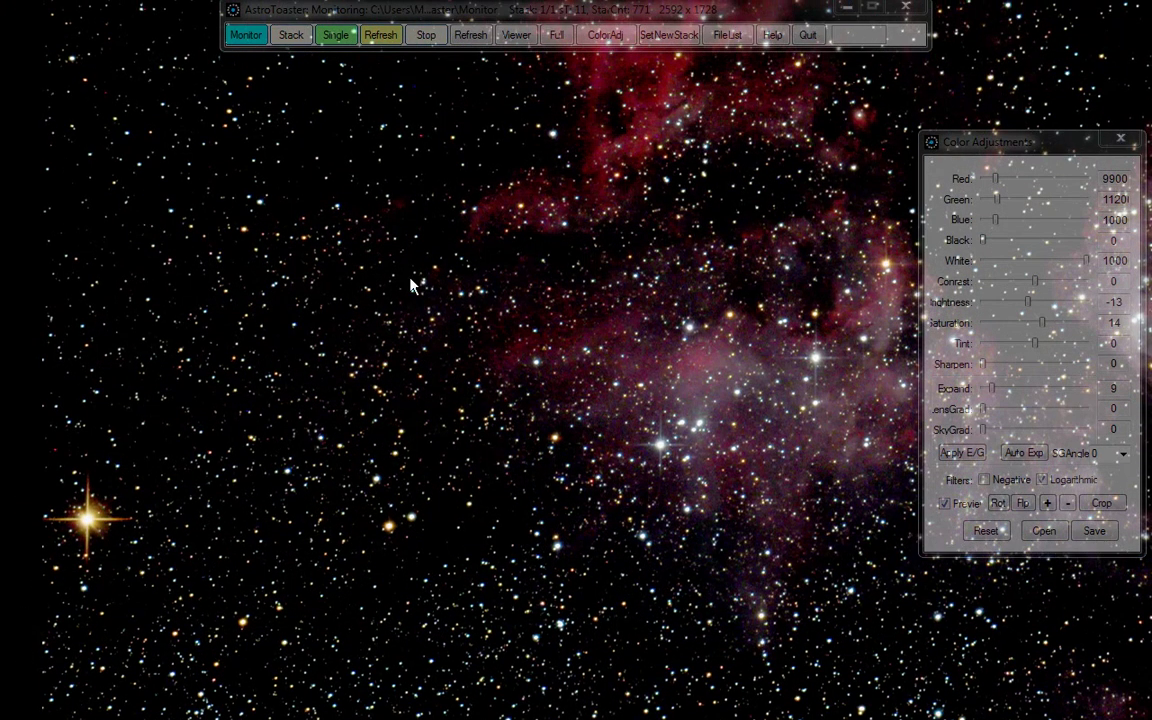
drag(410, 285, 322, 437)
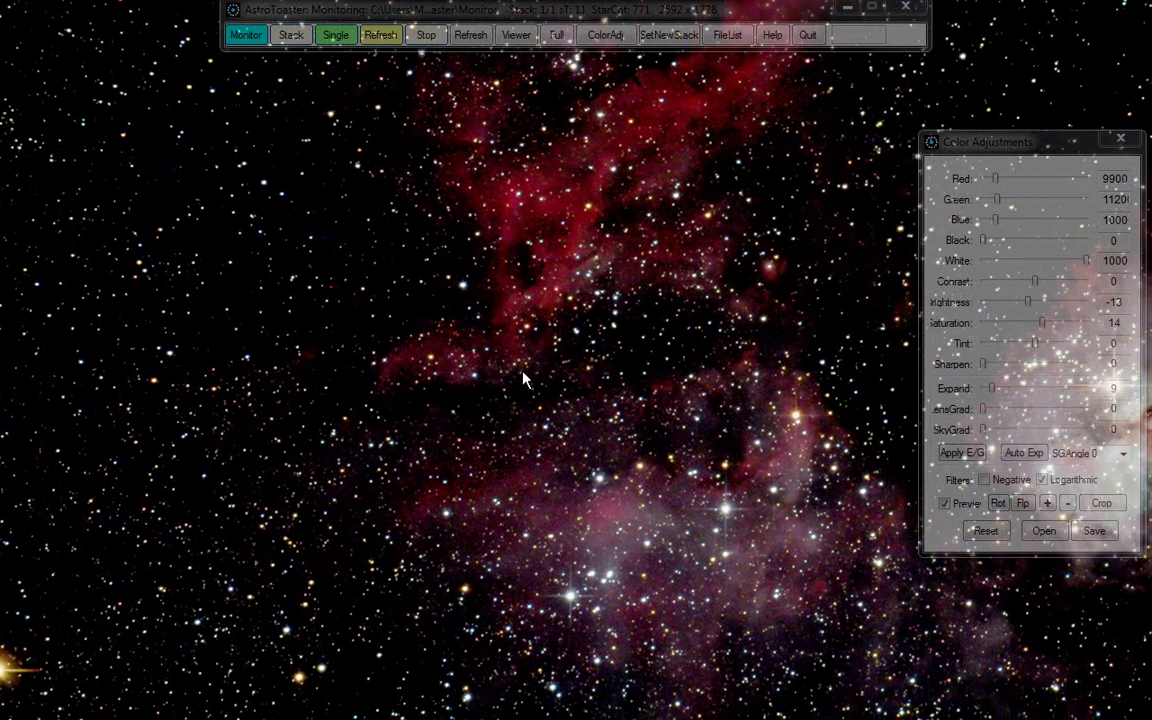
click(1068, 504)
click(1068, 504)
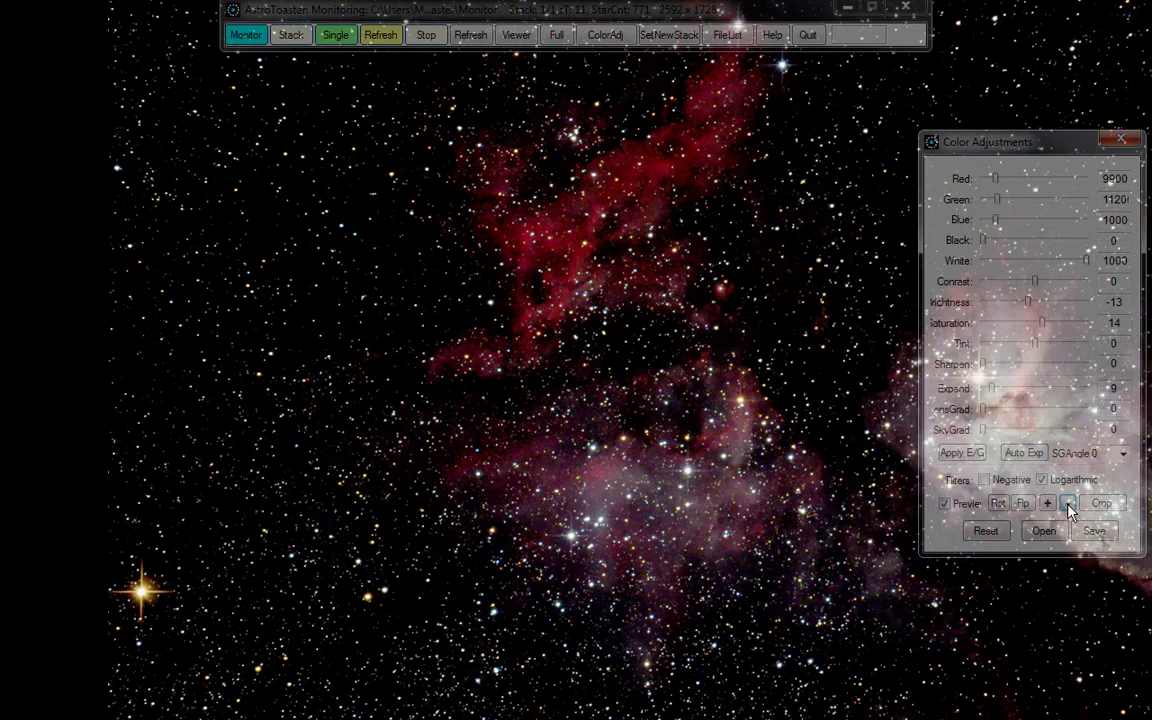
drag(705, 422, 600, 459)
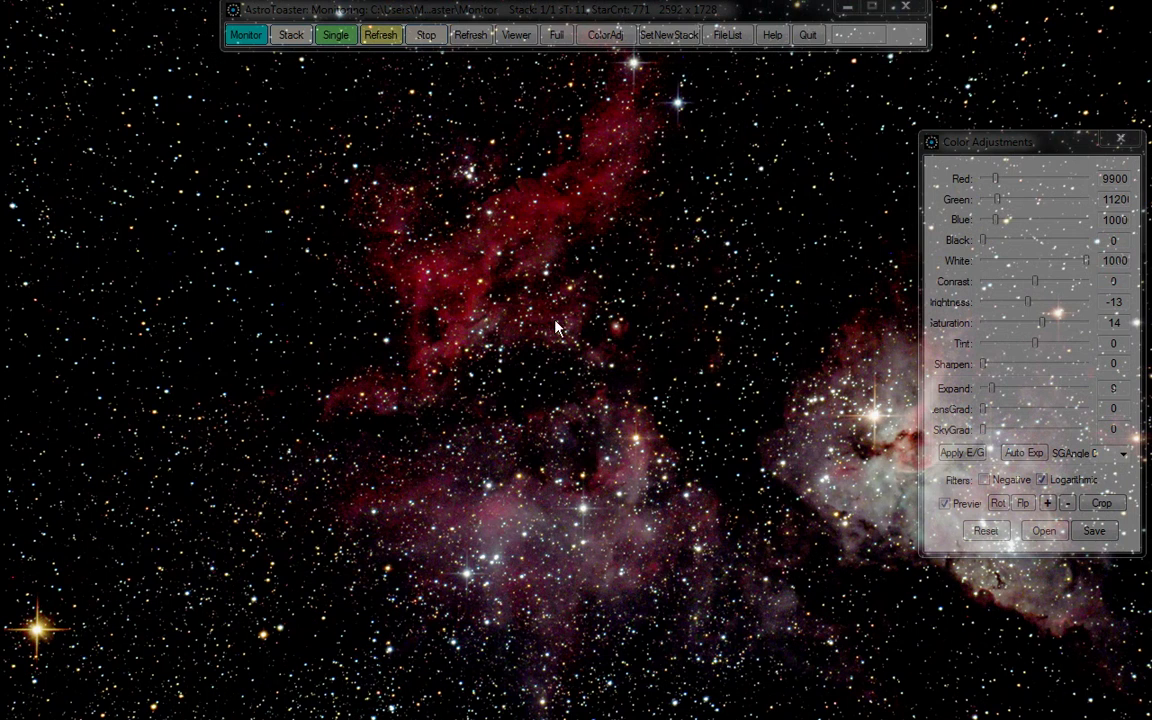
Step: Return the image to the windowed viewer and hide the color adjustments
click(524, 40)
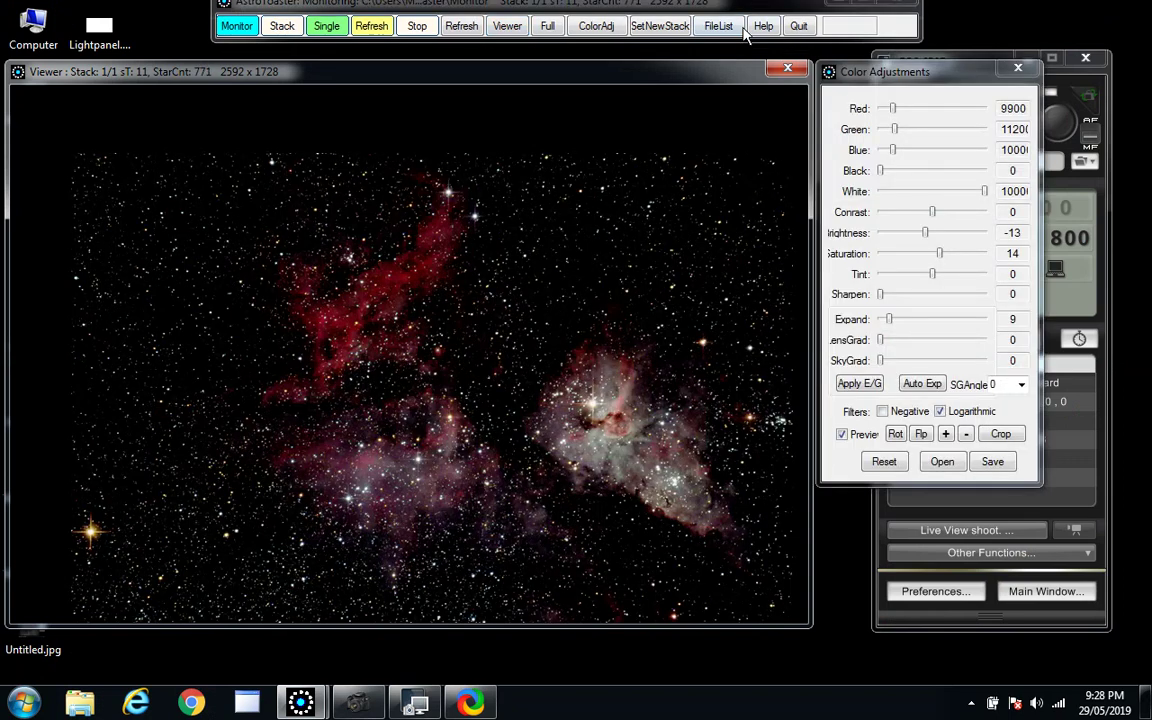
click(580, 27)
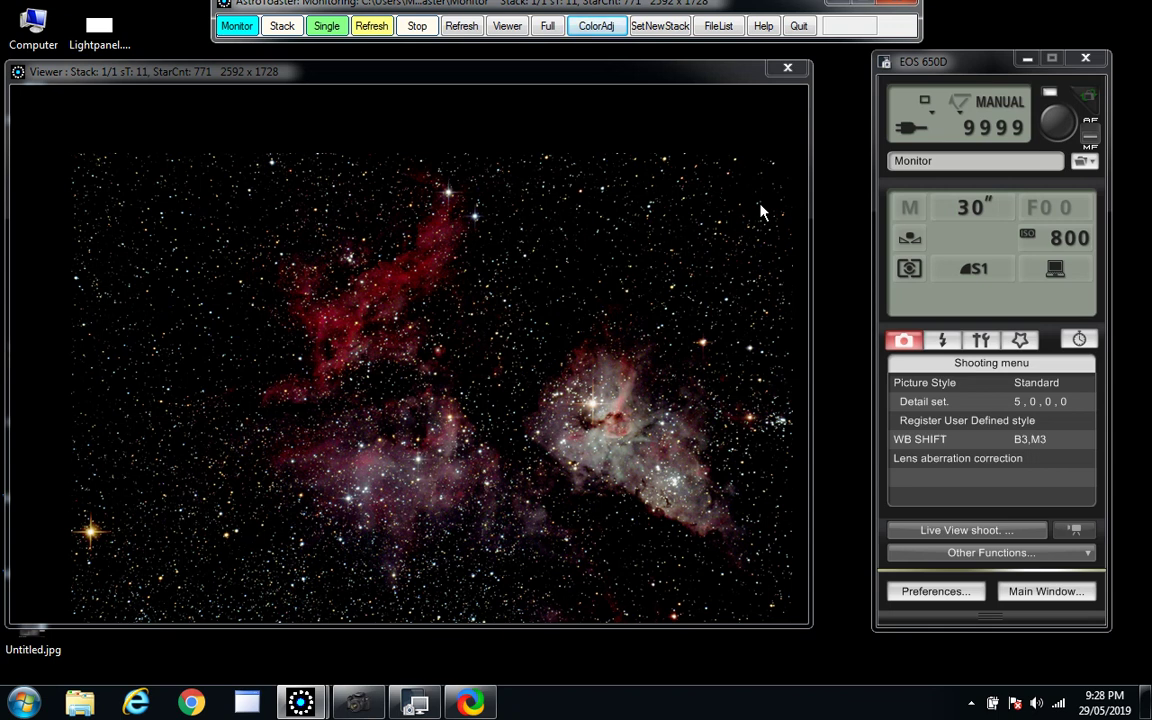
click(1058, 243)
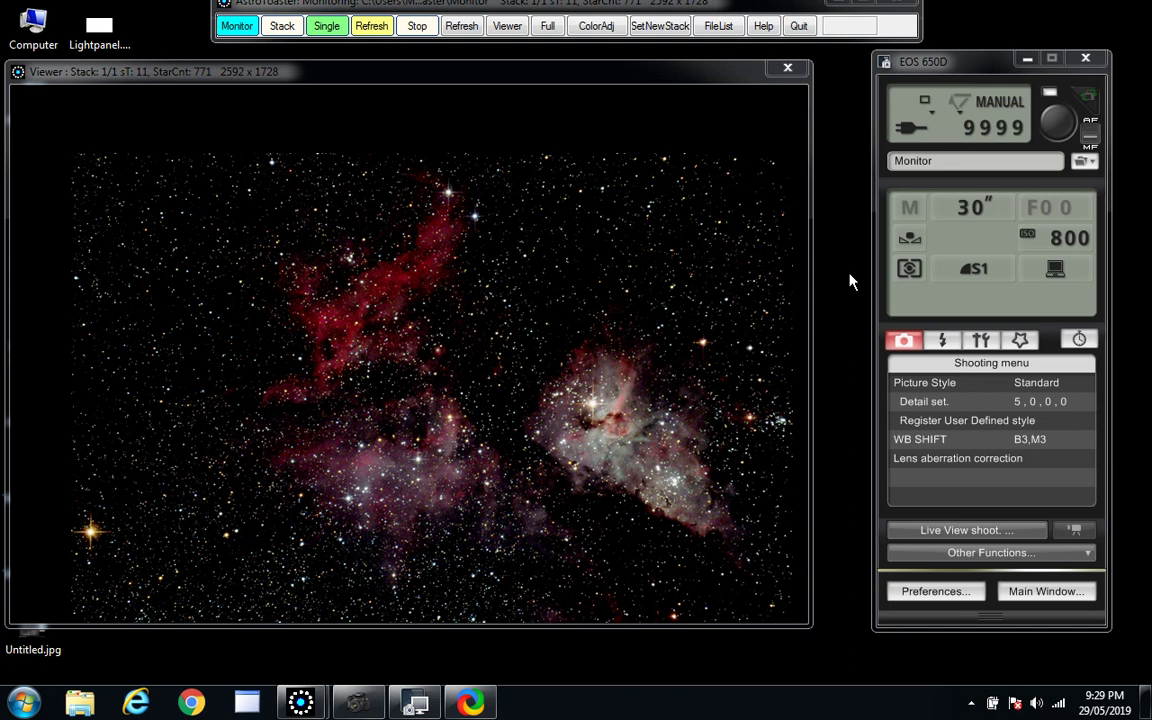
Step: Set the camera's file name prefix to ic2948i800s30x1 in the EOS 650D preferences and confirm
click(1090, 162)
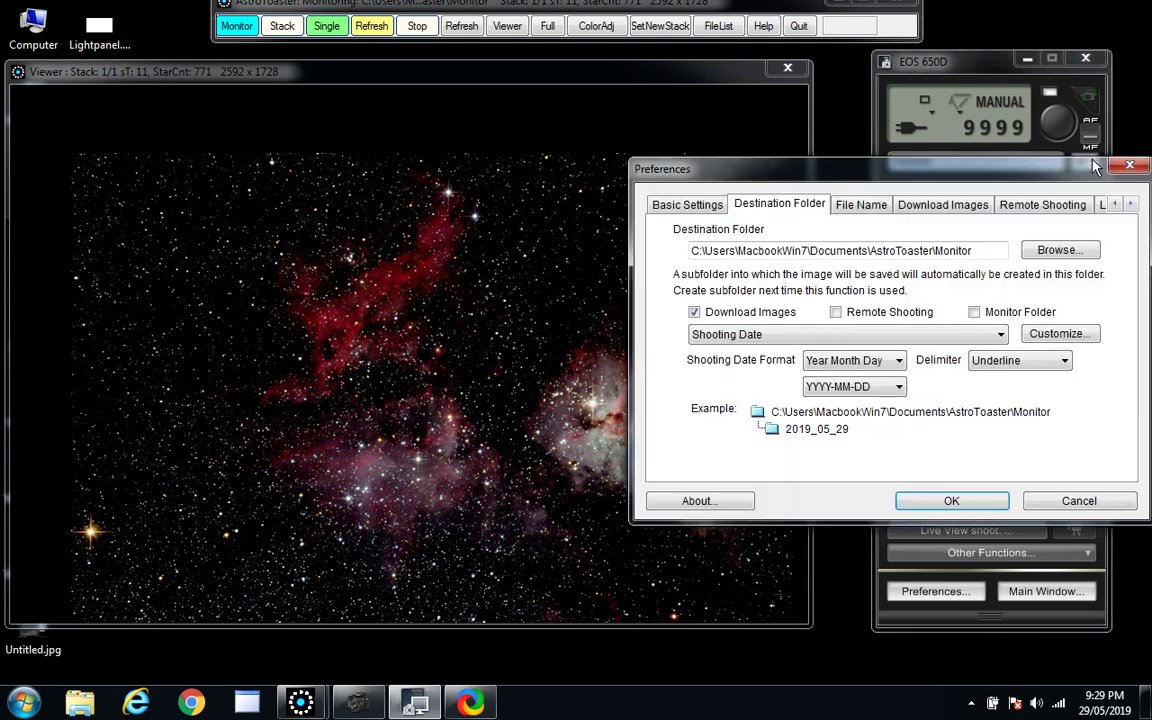
click(866, 210)
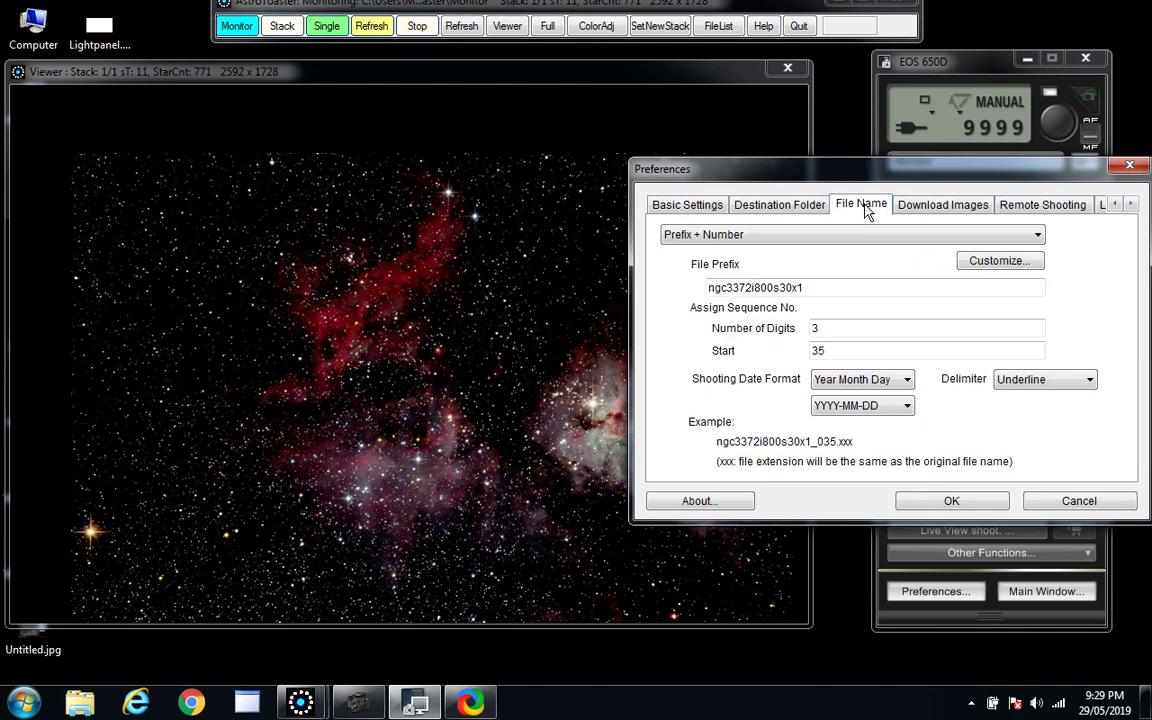
click(813, 289)
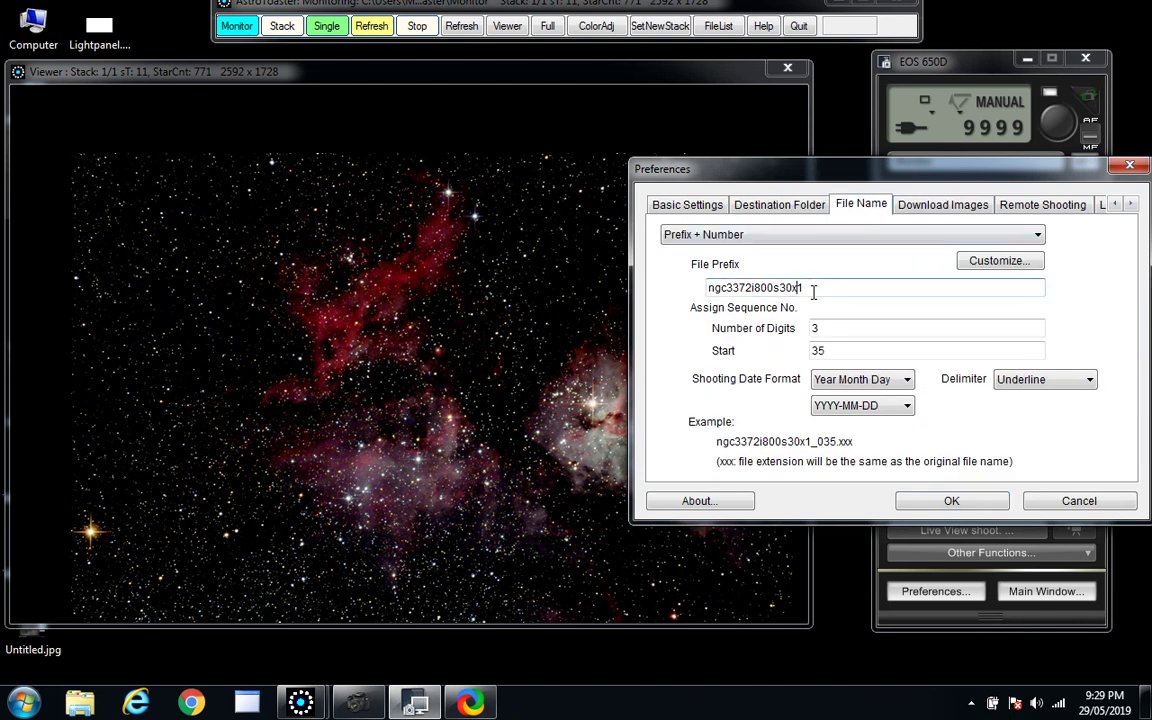
key(Left)
key(Left)
key(Left)
key(Left)
key(Left)
key(Left)
key(Left)
key(Left)
key(Left)
key(BackSpace)
key(BackSpace)
key(BackSpace)
key(BackSpace)
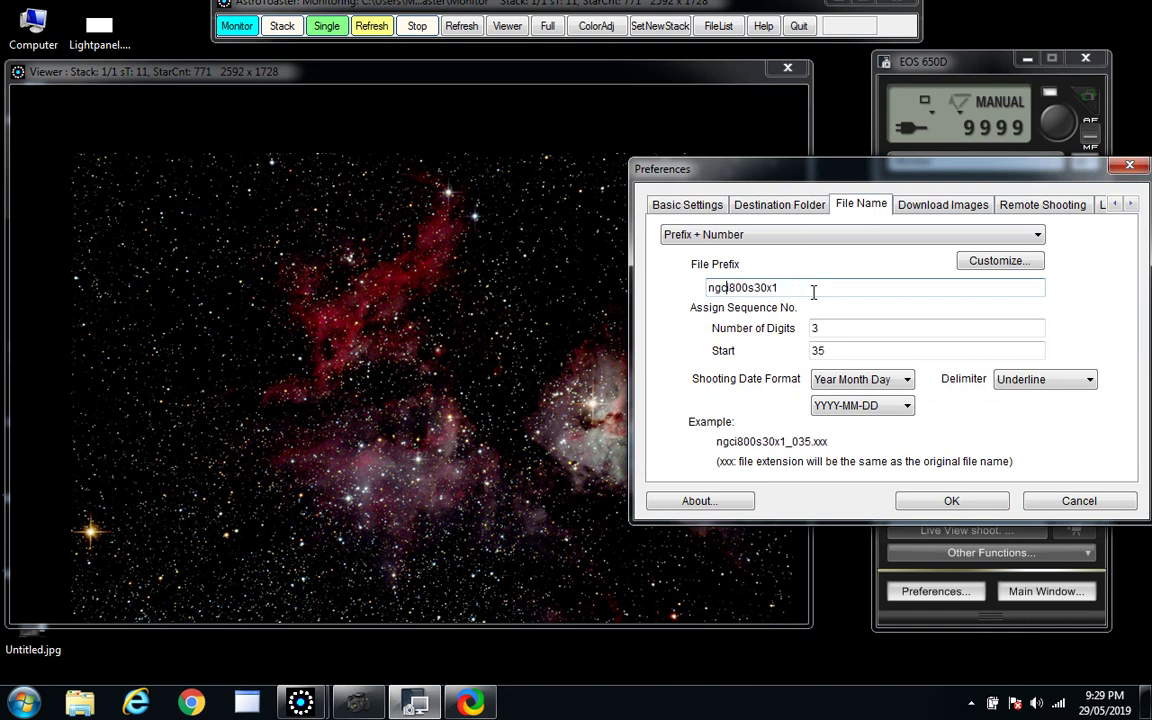
key(BackSpace)
key(BackSpace)
key(BackSpace)
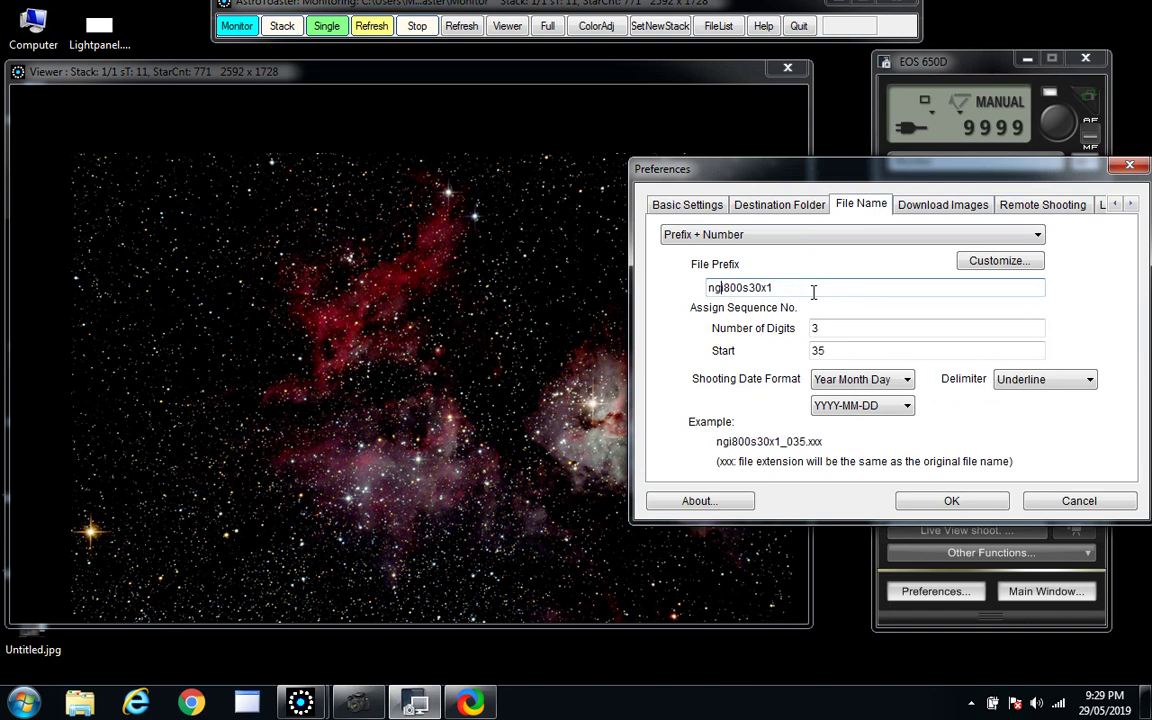
text(ic2)
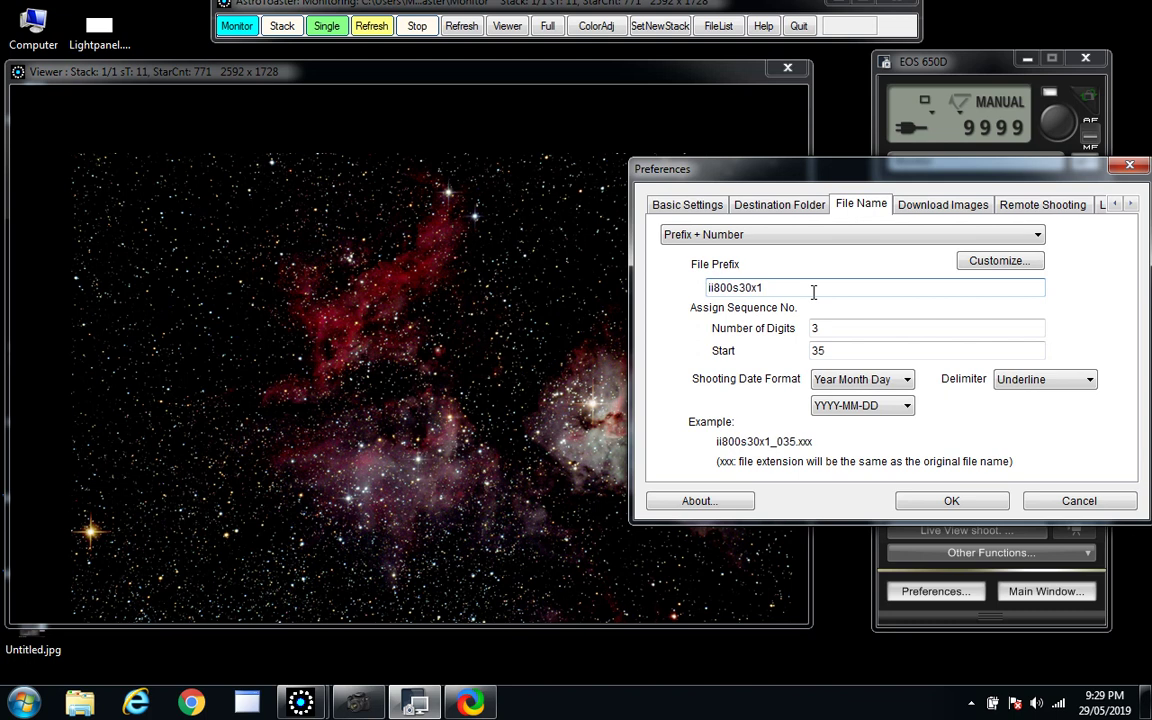
text(9)
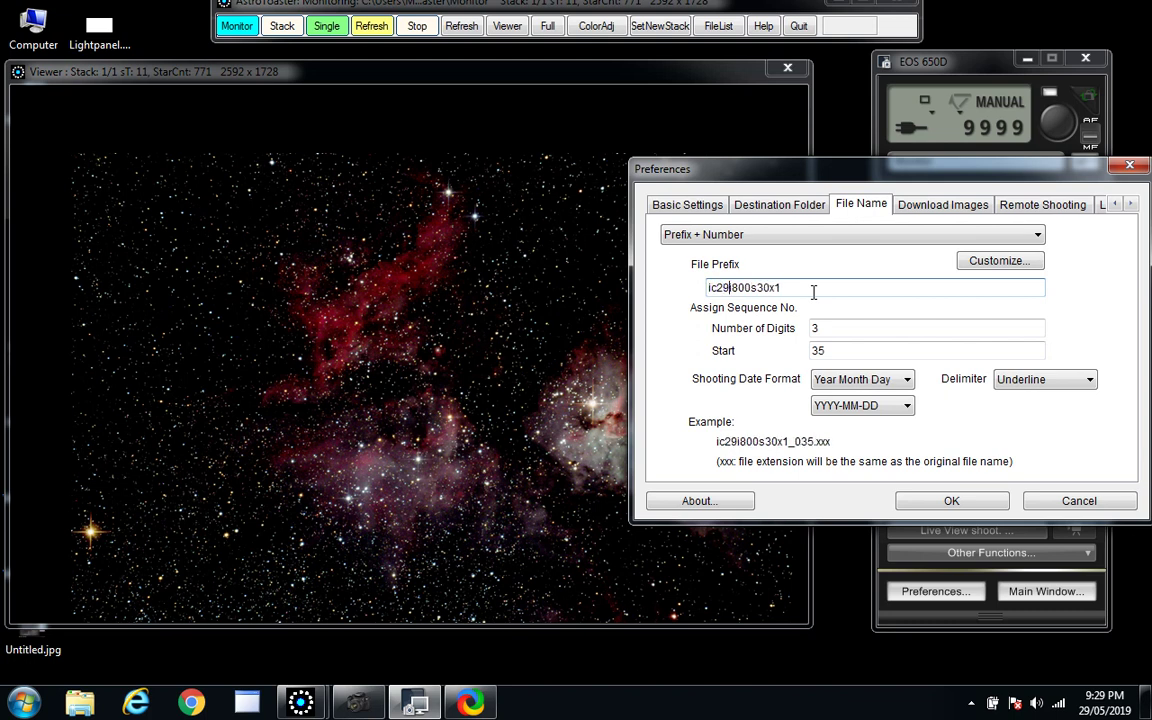
text(48)
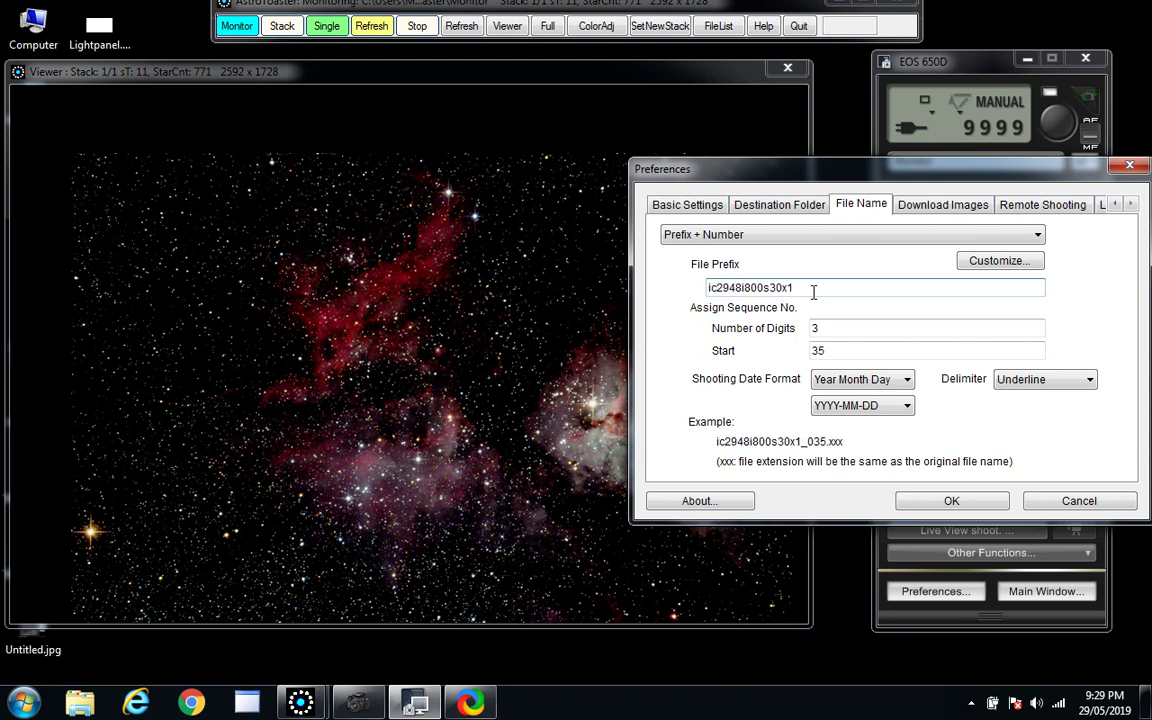
click(950, 503)
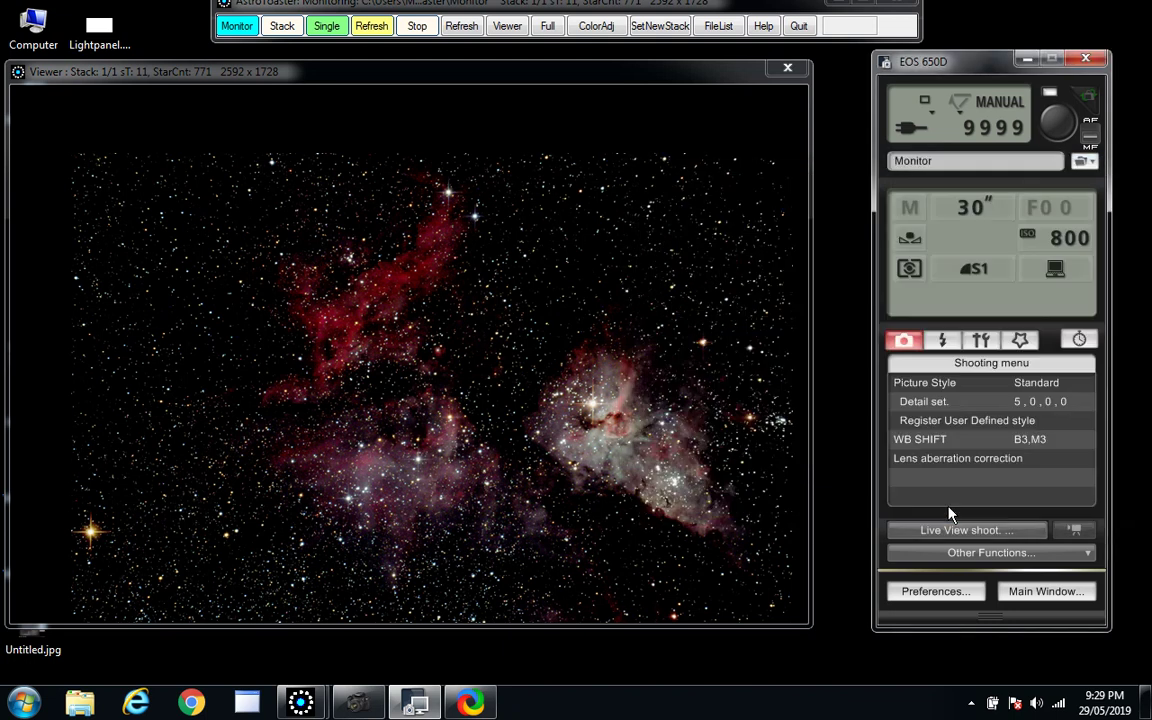
Step: Capture the new target with a 30-second exposure at ISO 800
click(1057, 133)
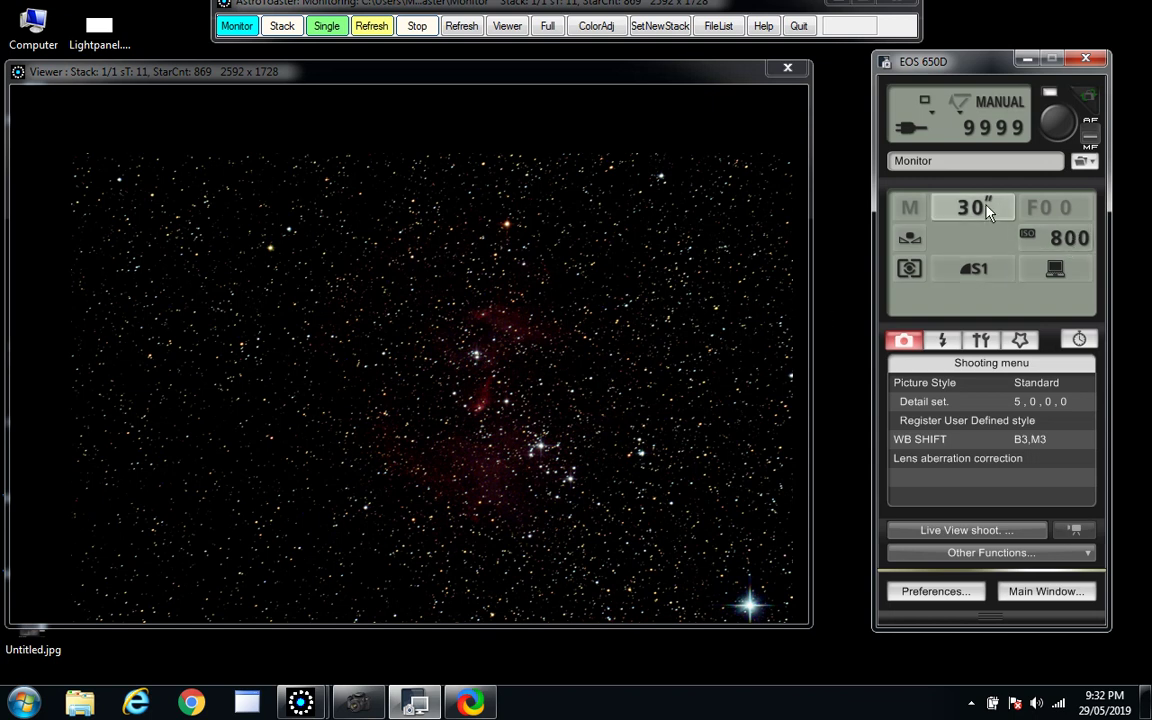
Step: Set the camera's ISO to 1600 for another 30-second exposure of the same target
click(1068, 242)
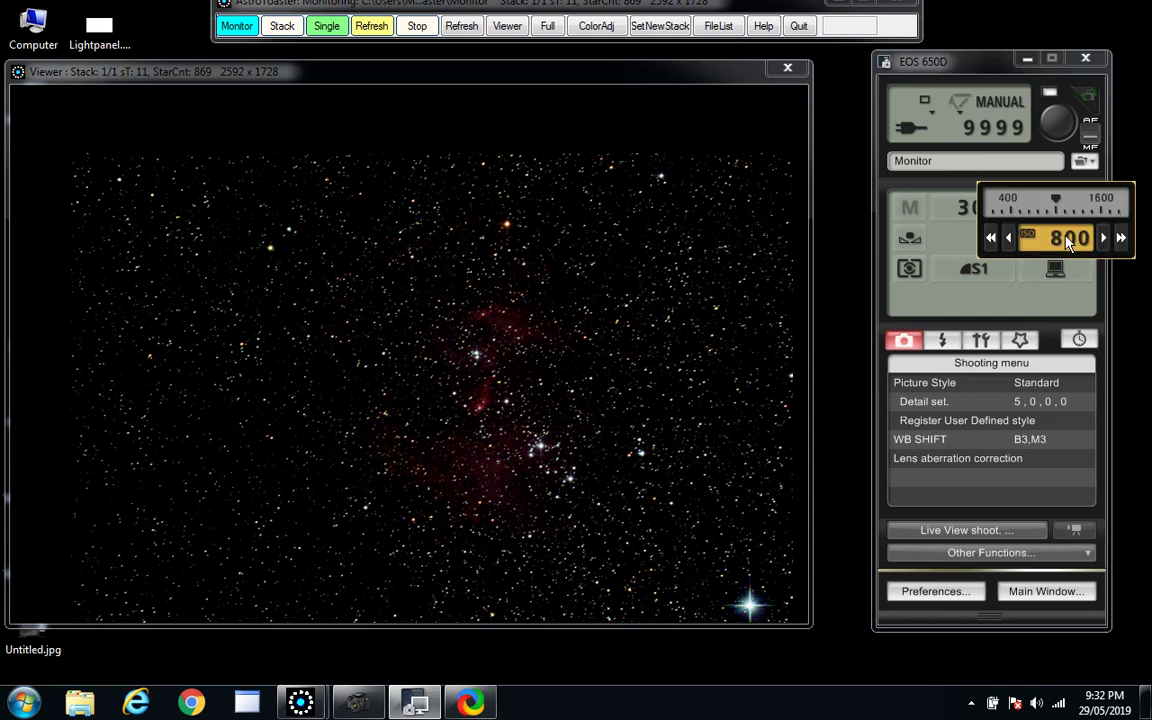
click(1121, 238)
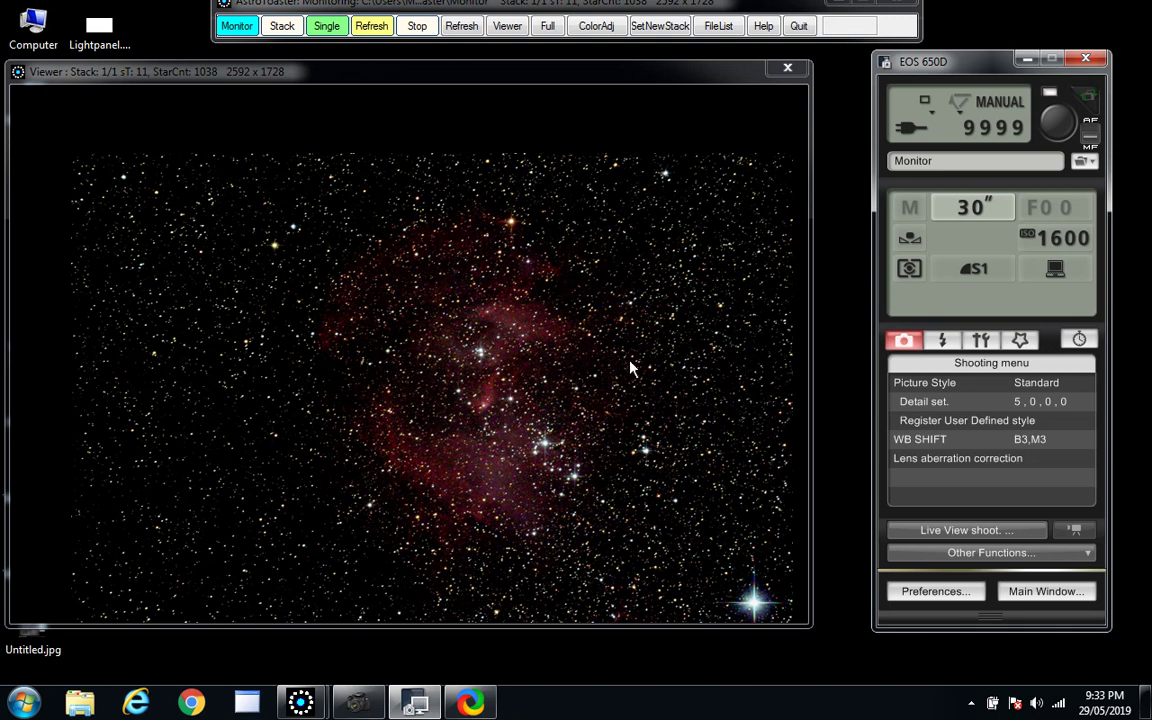
Step: Show the new capture full screen with the color adjustments, and examine the nebula enlarged and re-centred, with and without the controls
click(547, 26)
click(547, 31)
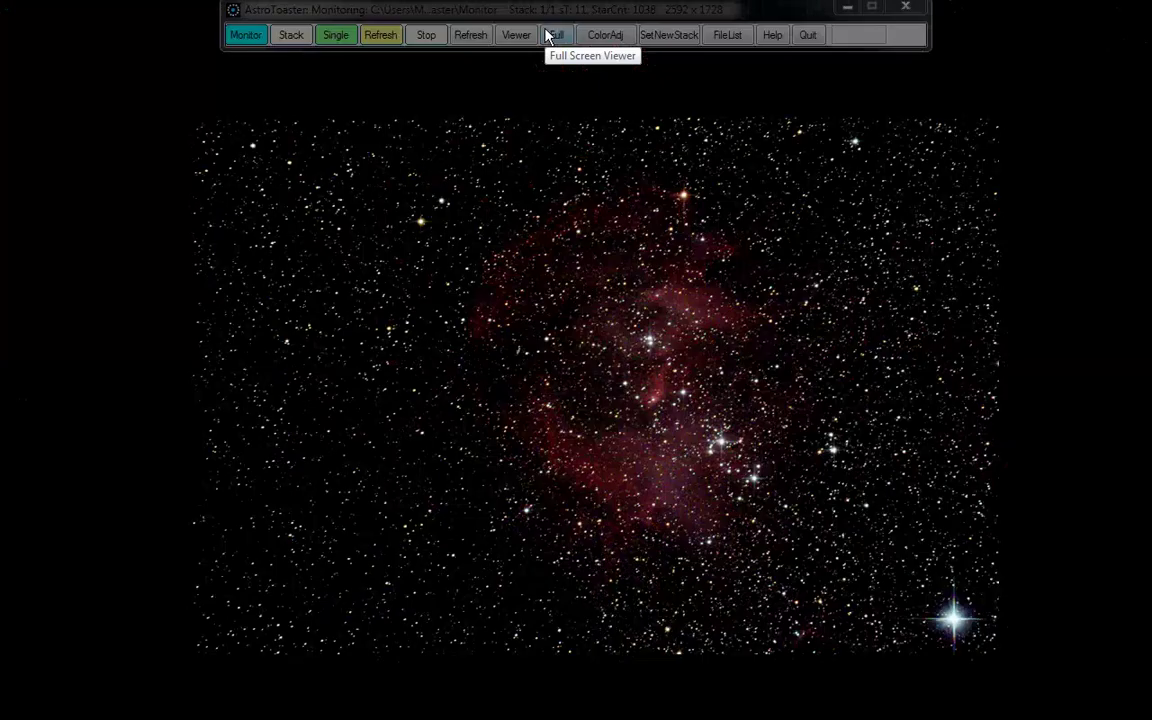
click(603, 36)
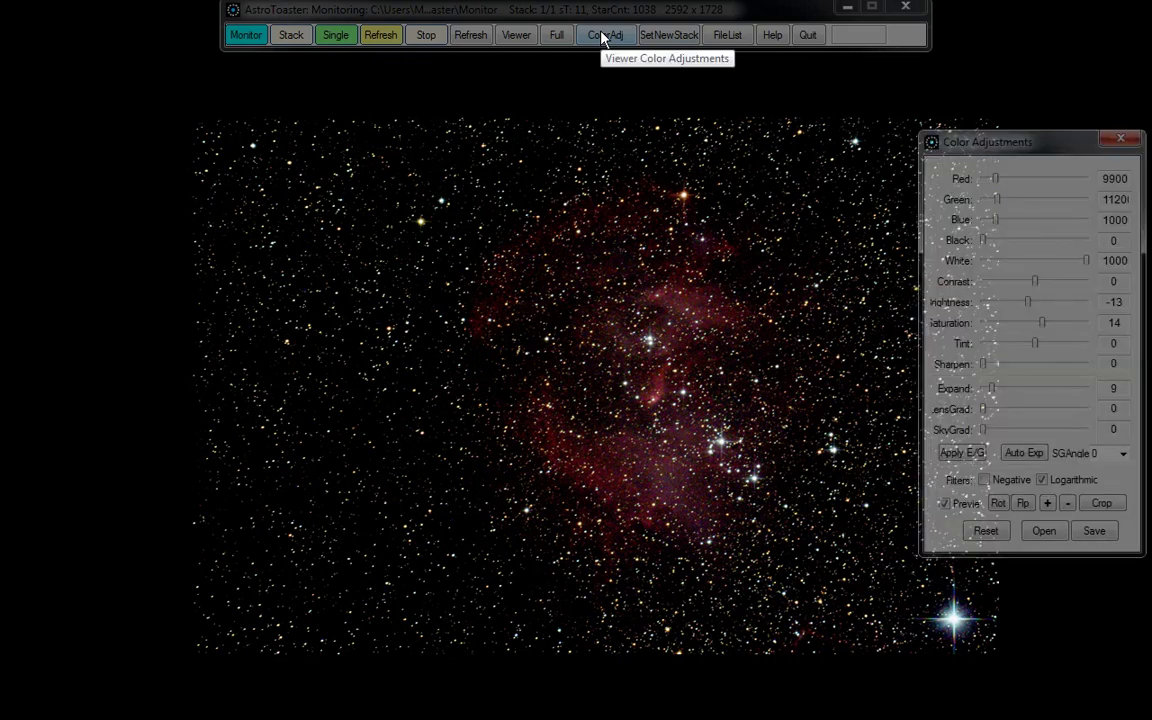
click(1048, 504)
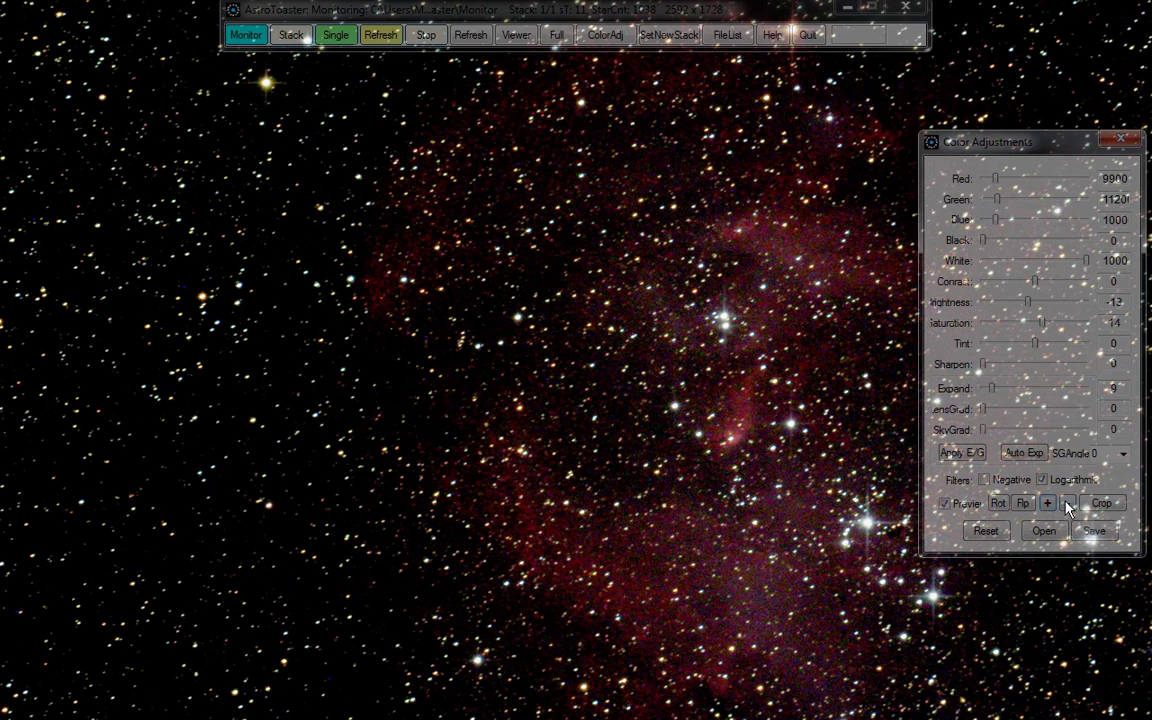
click(1068, 504)
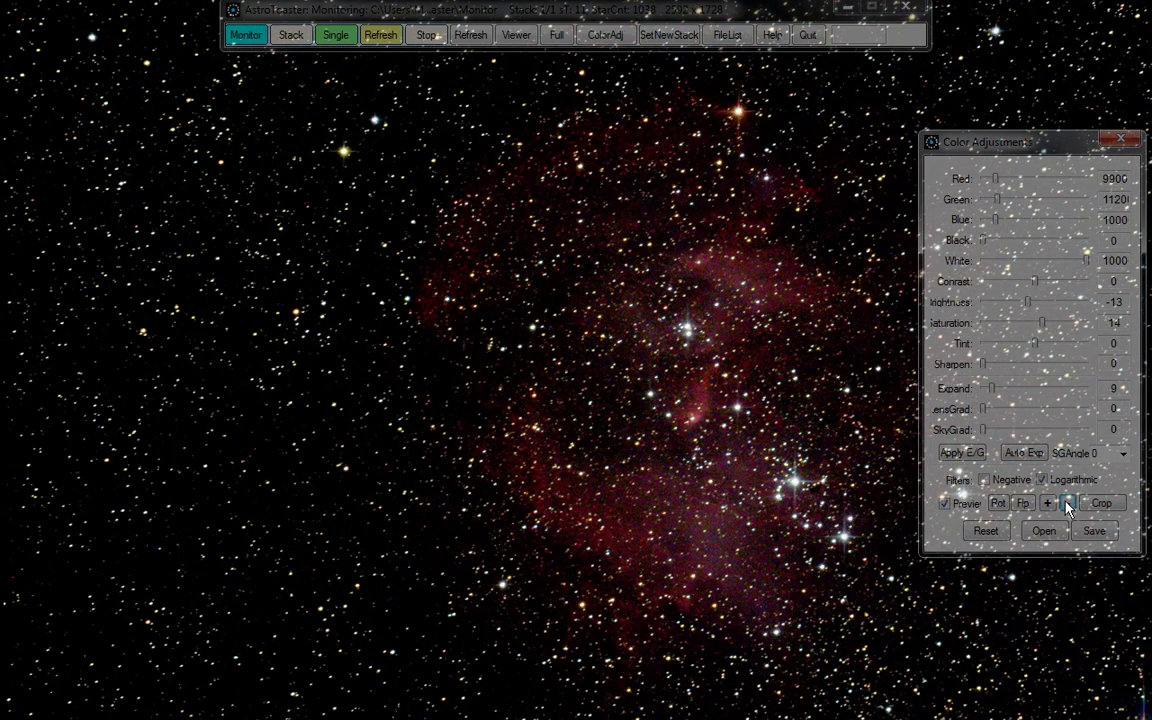
click(1068, 504)
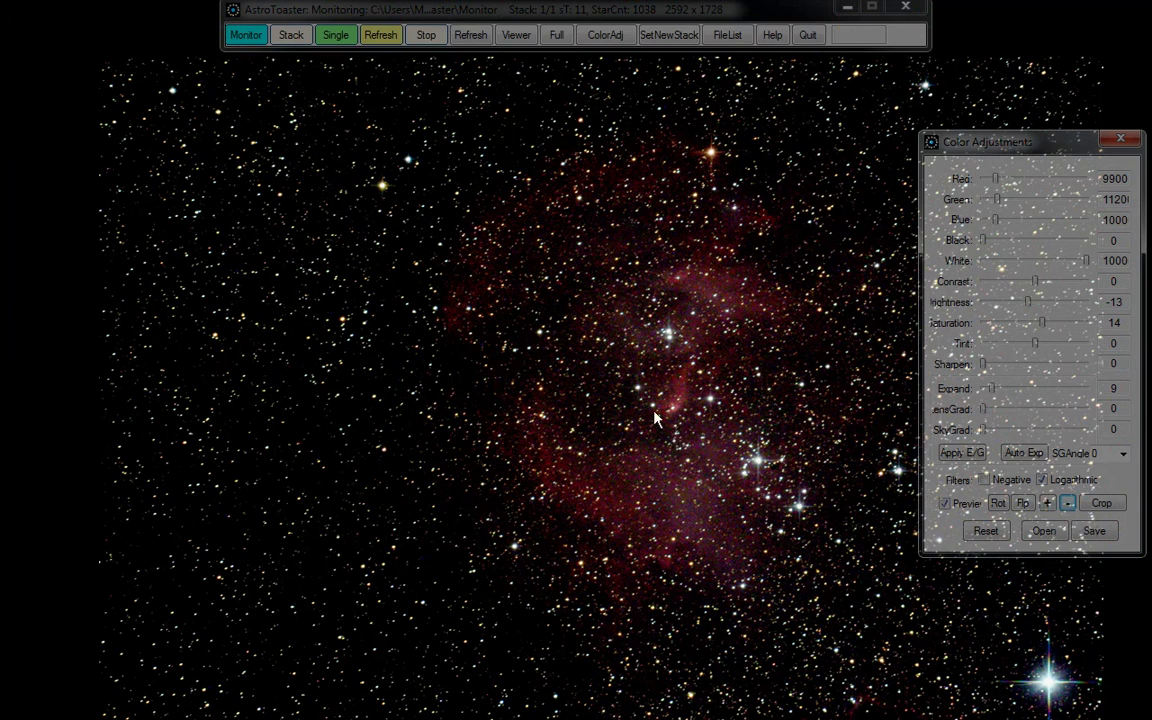
drag(578, 369, 553, 337)
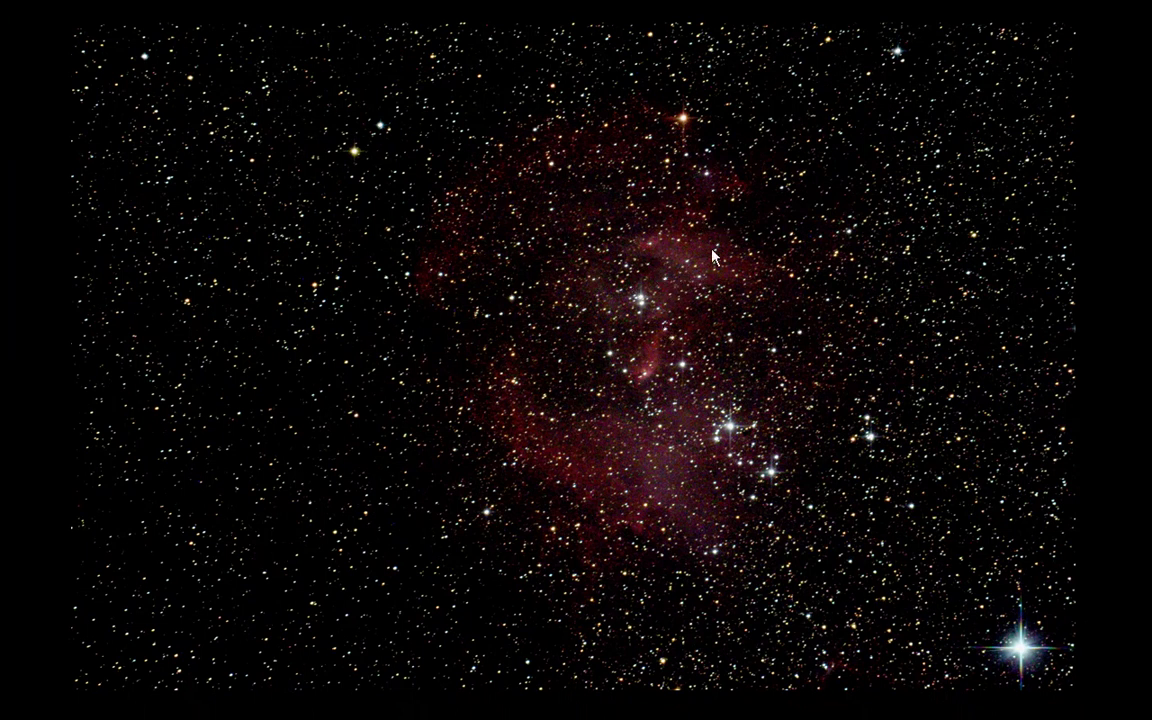
click(645, 395)
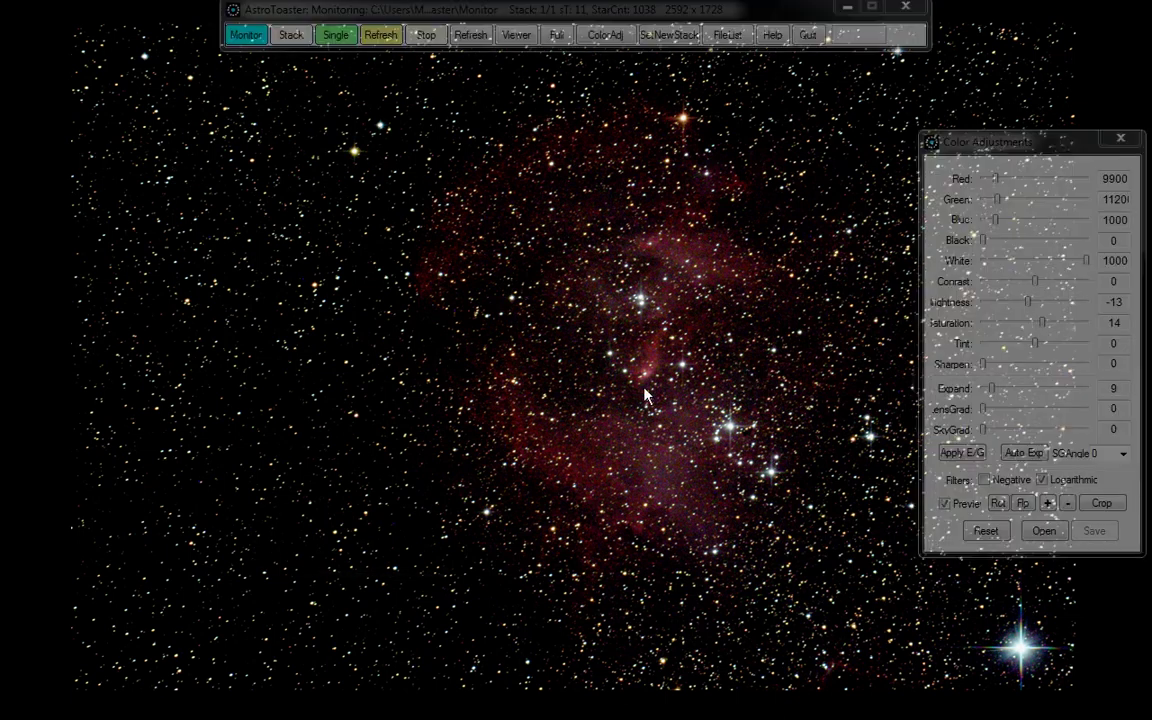
Step: View the nebula rotated to portrait and enlarged, and bring it back to landscape at a reduced zoom
click(997, 504)
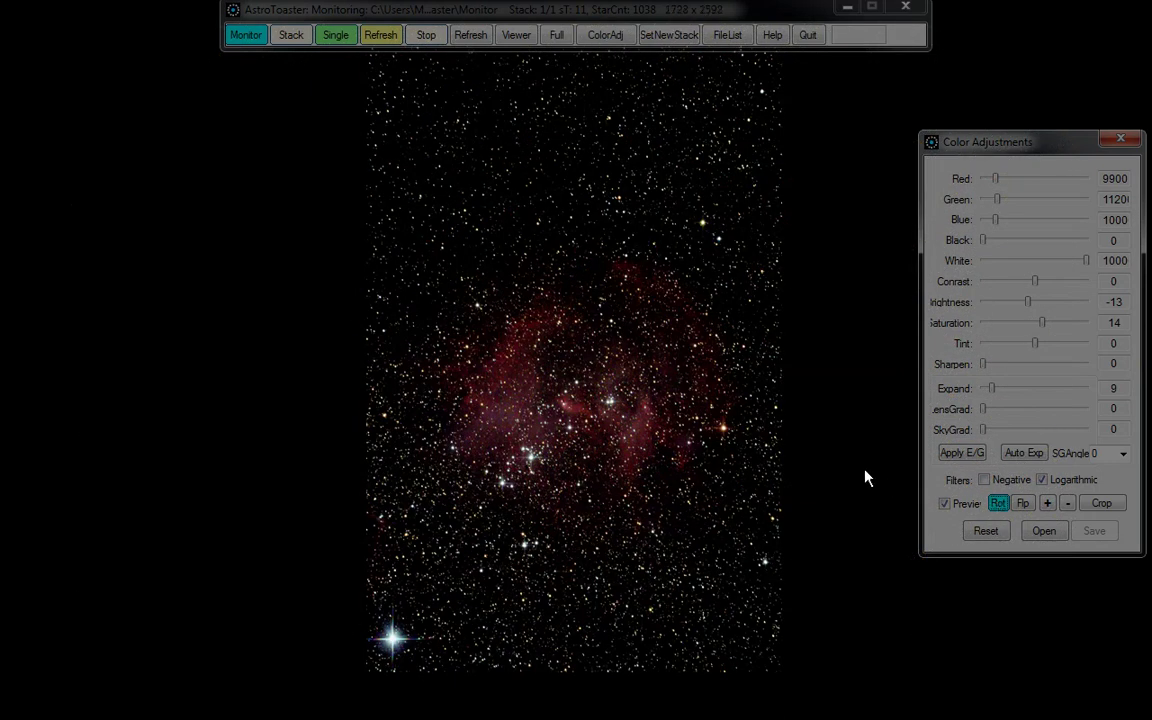
click(1047, 504)
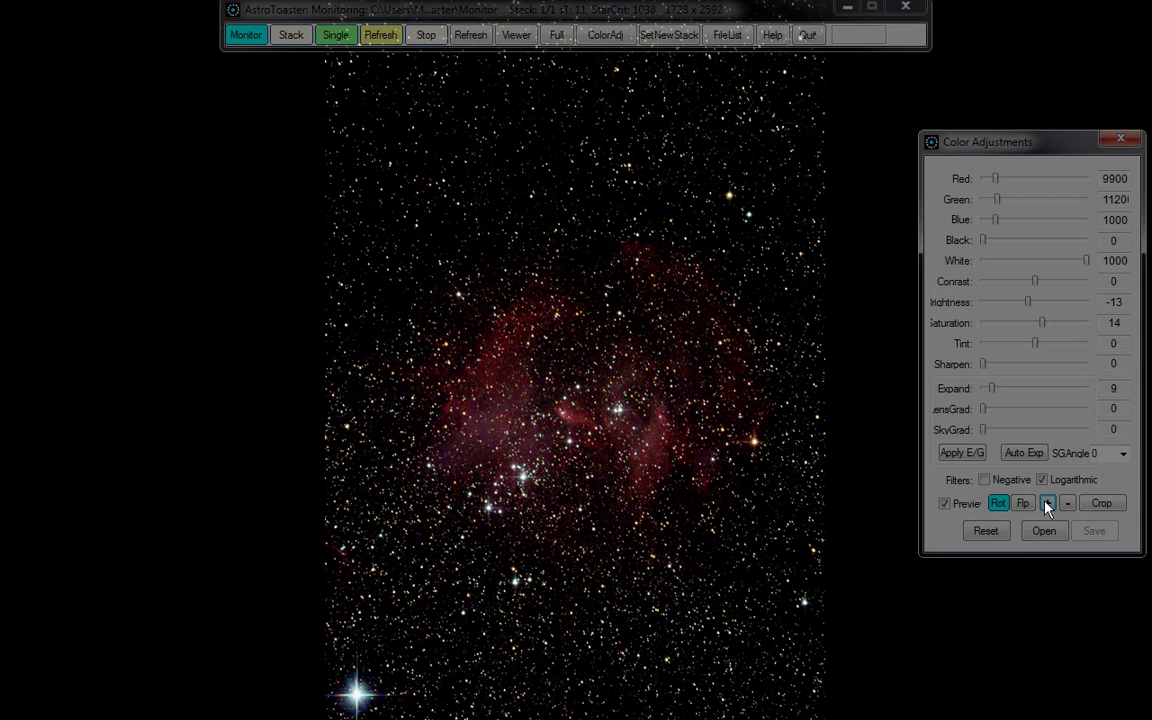
click(1047, 504)
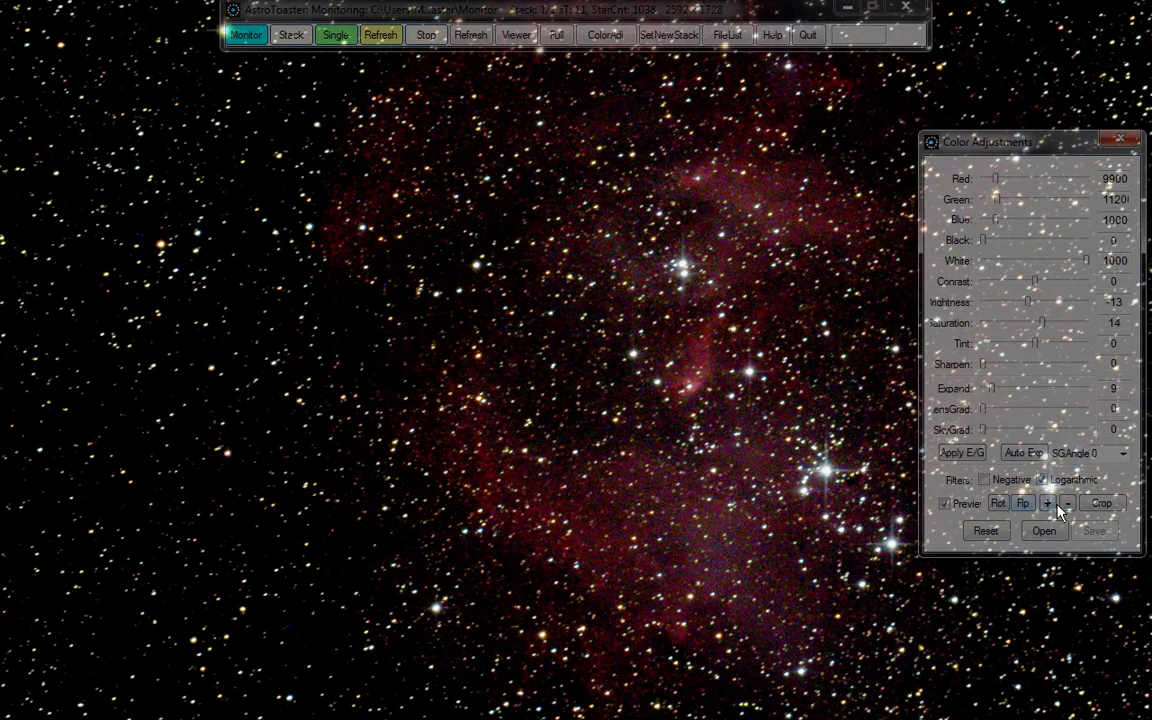
click(1067, 504)
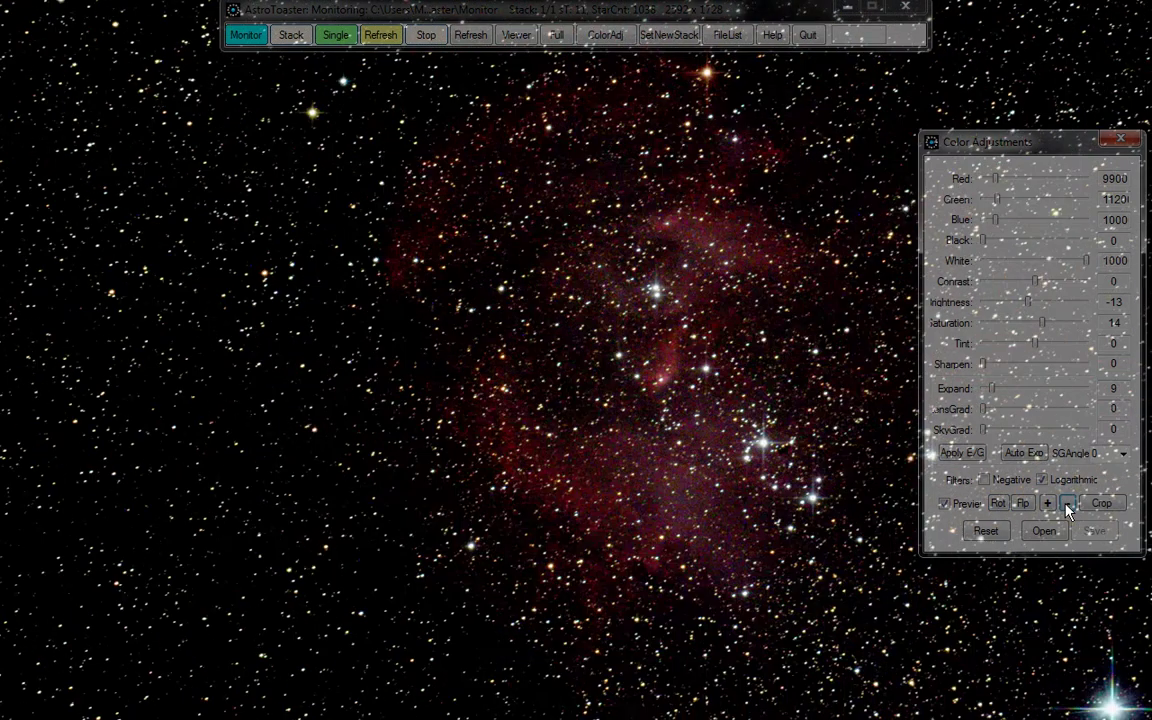
click(1067, 504)
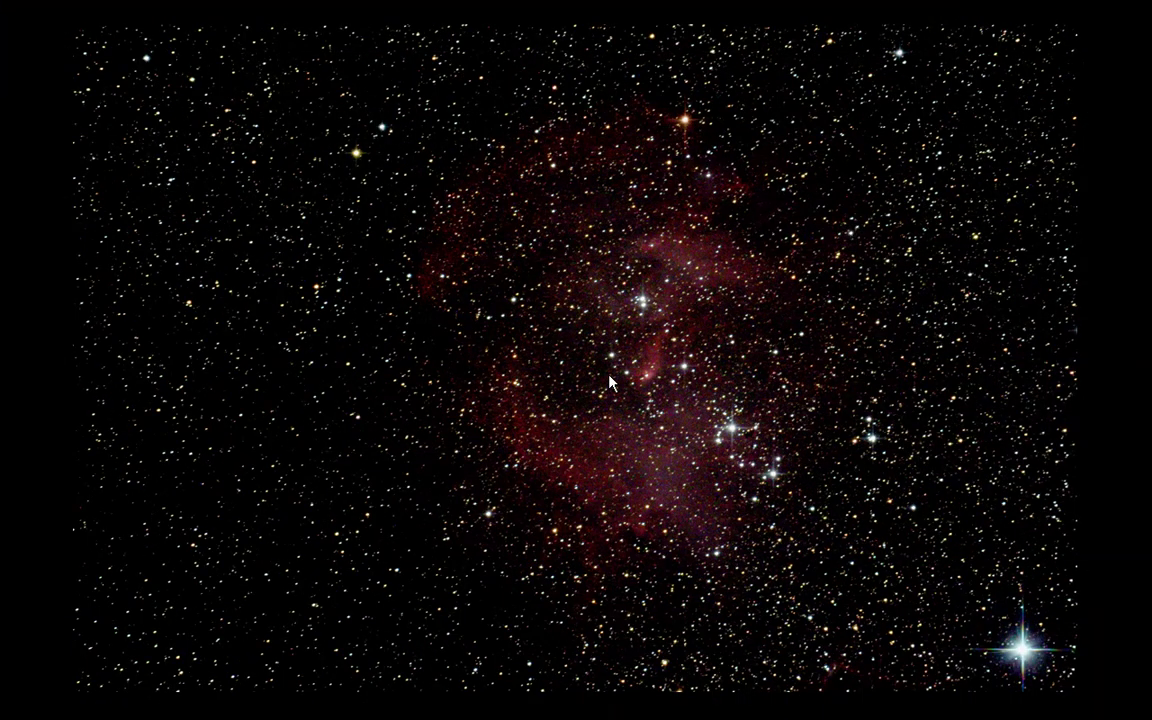
Step: Shift the nebula slightly within the full-screen view and return the image to the windowed viewer
drag(610, 382, 590, 382)
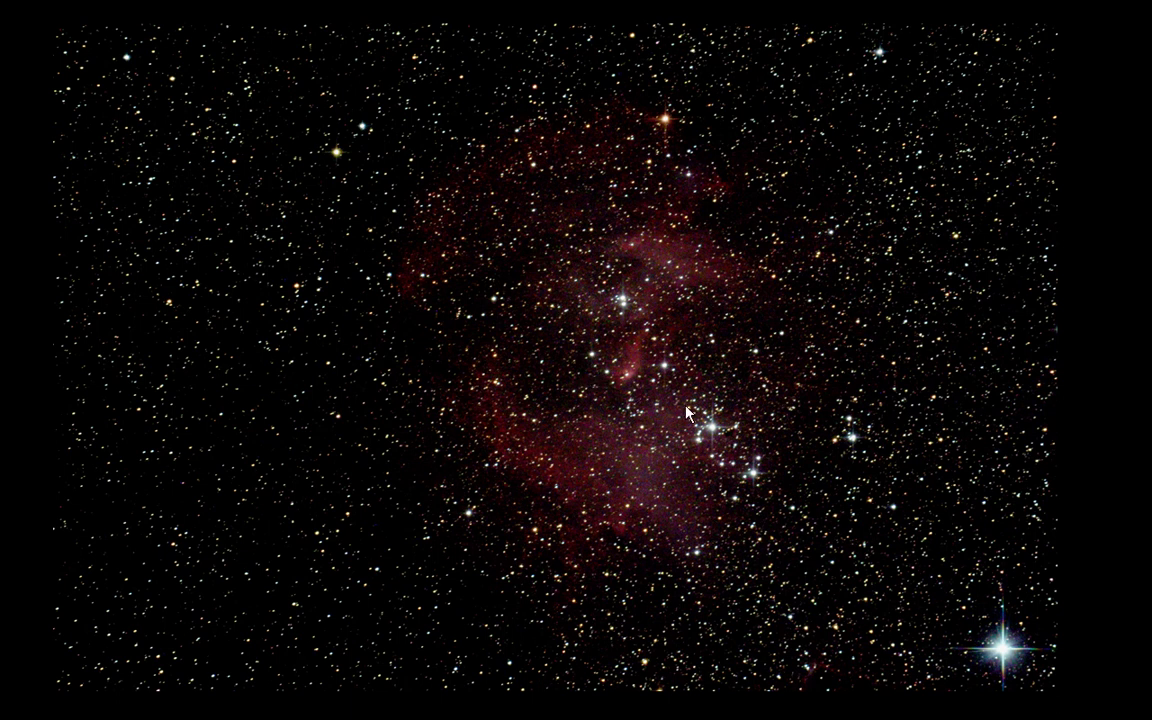
click(580, 365)
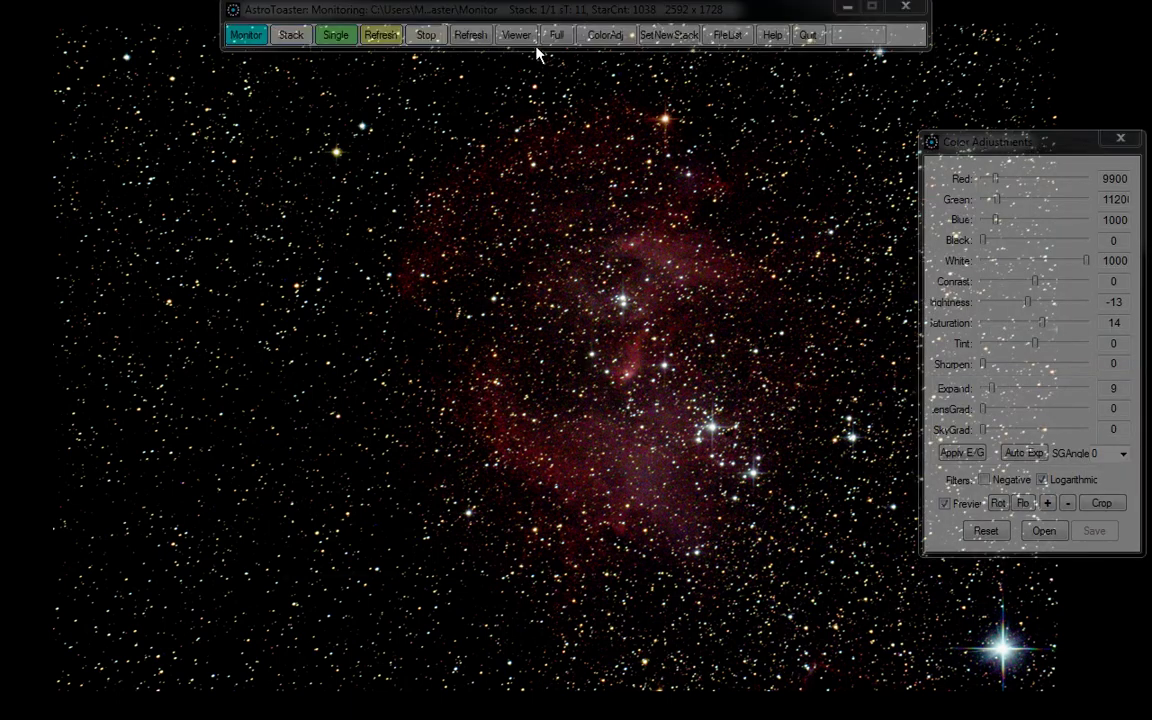
click(516, 36)
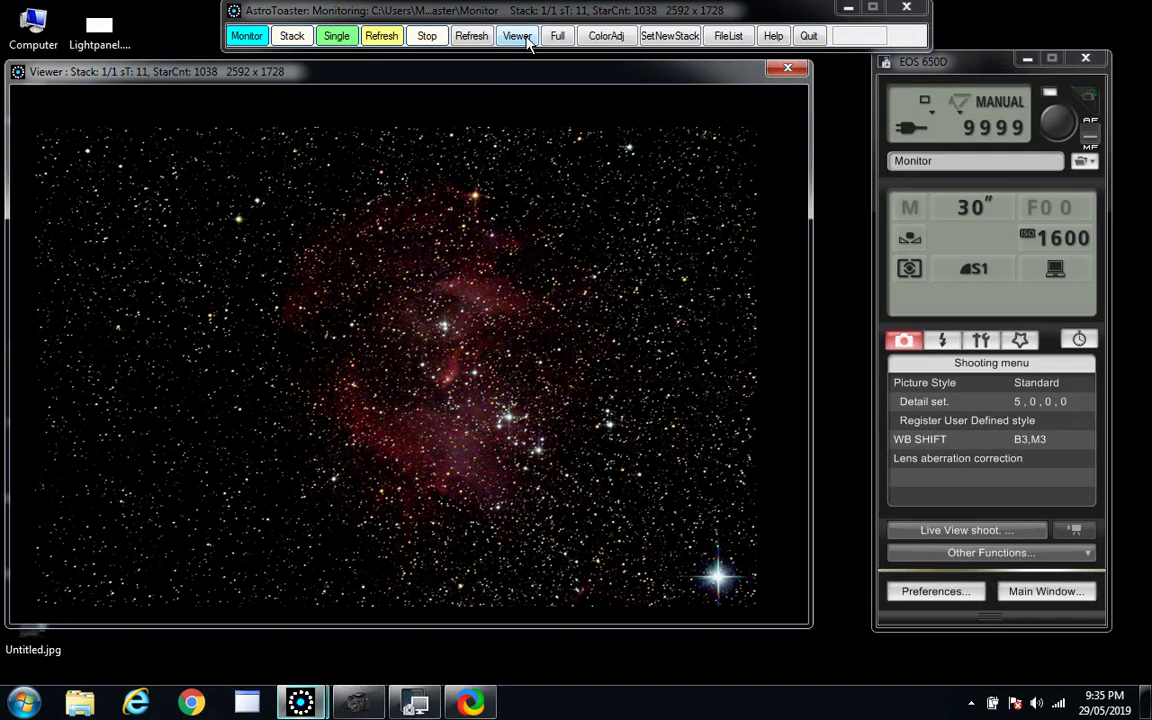
Step: Change the ISO part of the camera's file name prefix to i1600 in the EOS 650D preferences
click(1062, 130)
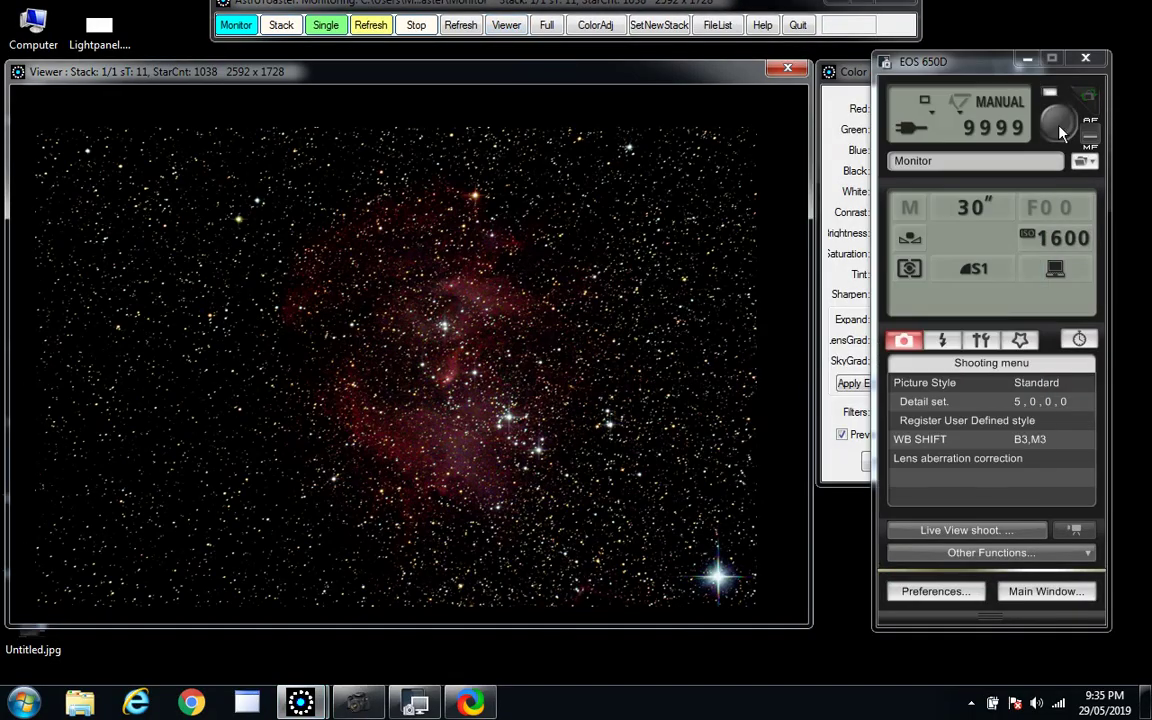
click(981, 145)
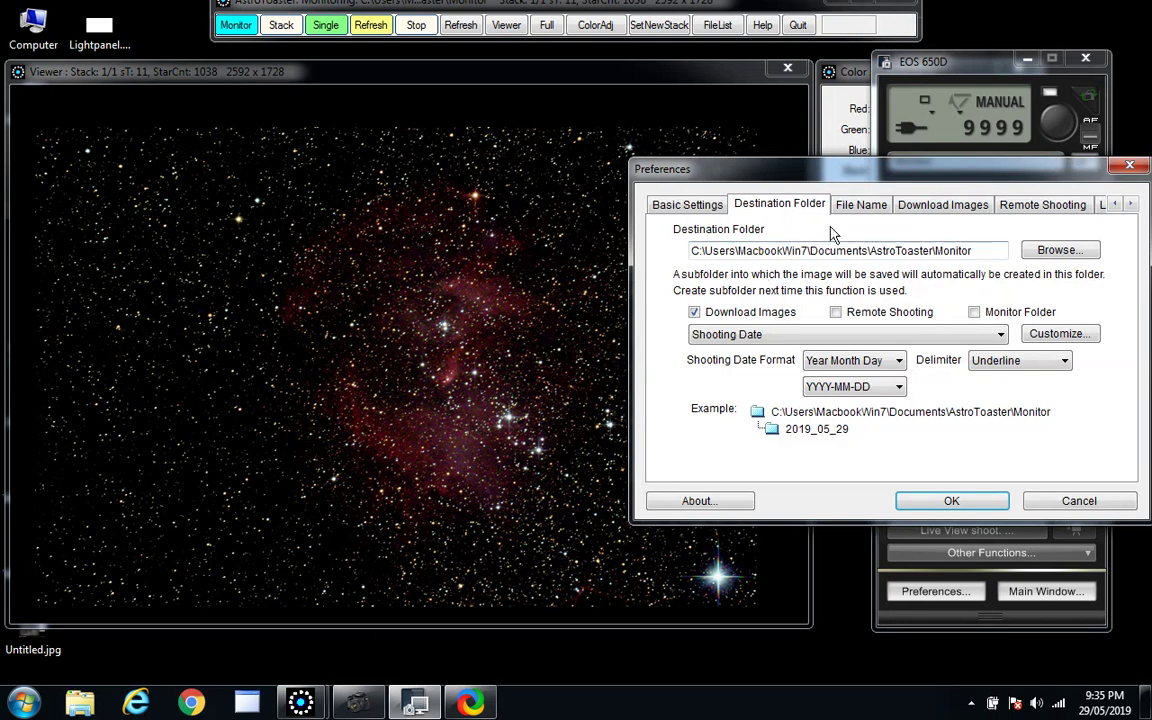
click(857, 205)
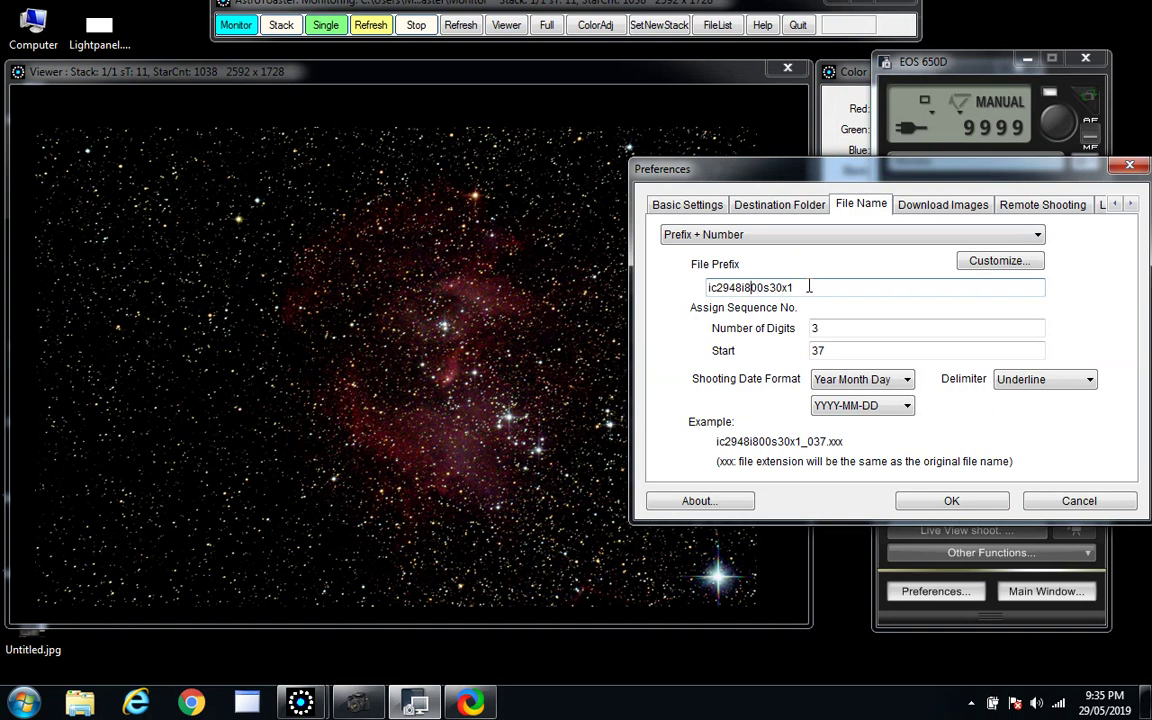
key(Left)
key(Left)
key(Left)
key(Left)
key(Left)
key(Left)
key(Left)
key(shift+Left)
text(16)
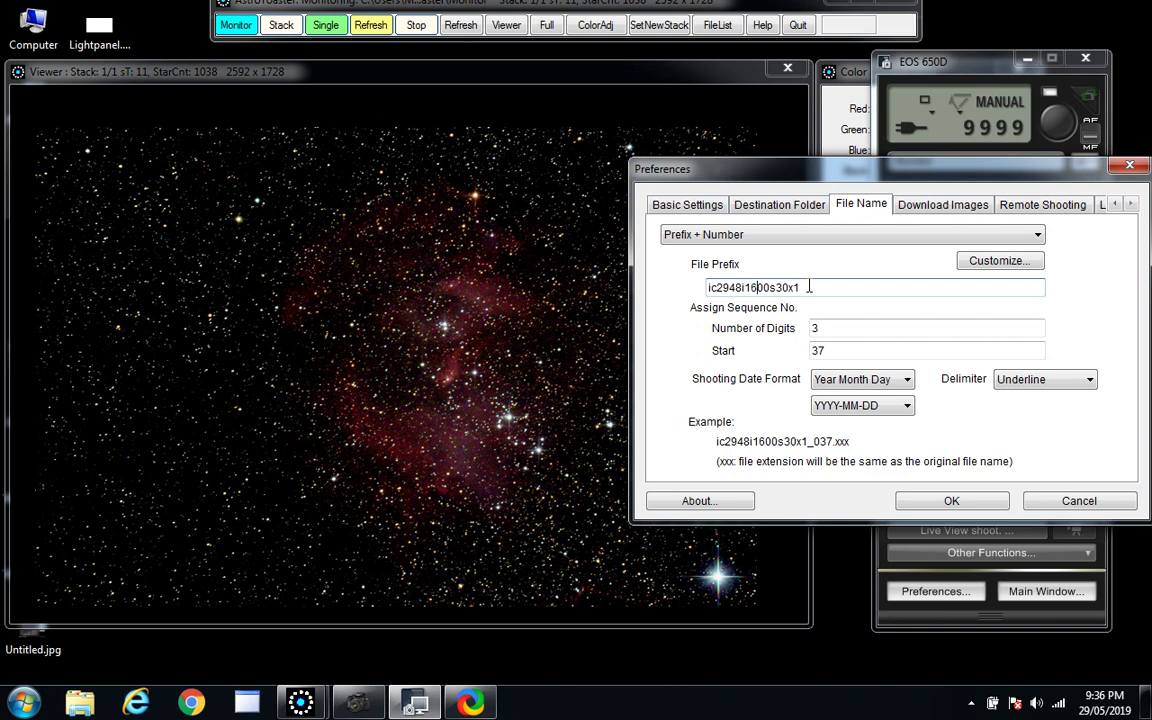
Step: Replace the target name in the file prefix so it reads ngc3372i1600s30x1, and confirm the preferences
key(BackSpace)
key(BackSpace)
key(BackSpace)
key(BackSpace)
key(BackSpace)
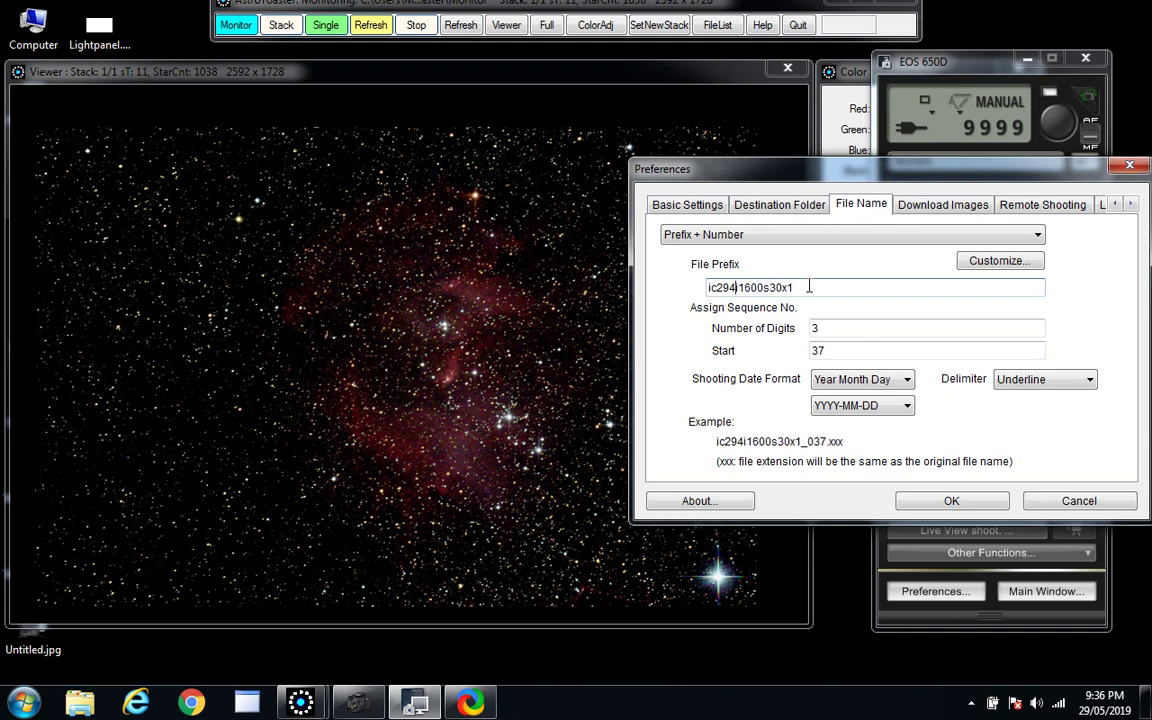
key(BackSpace)
text(ngc33)
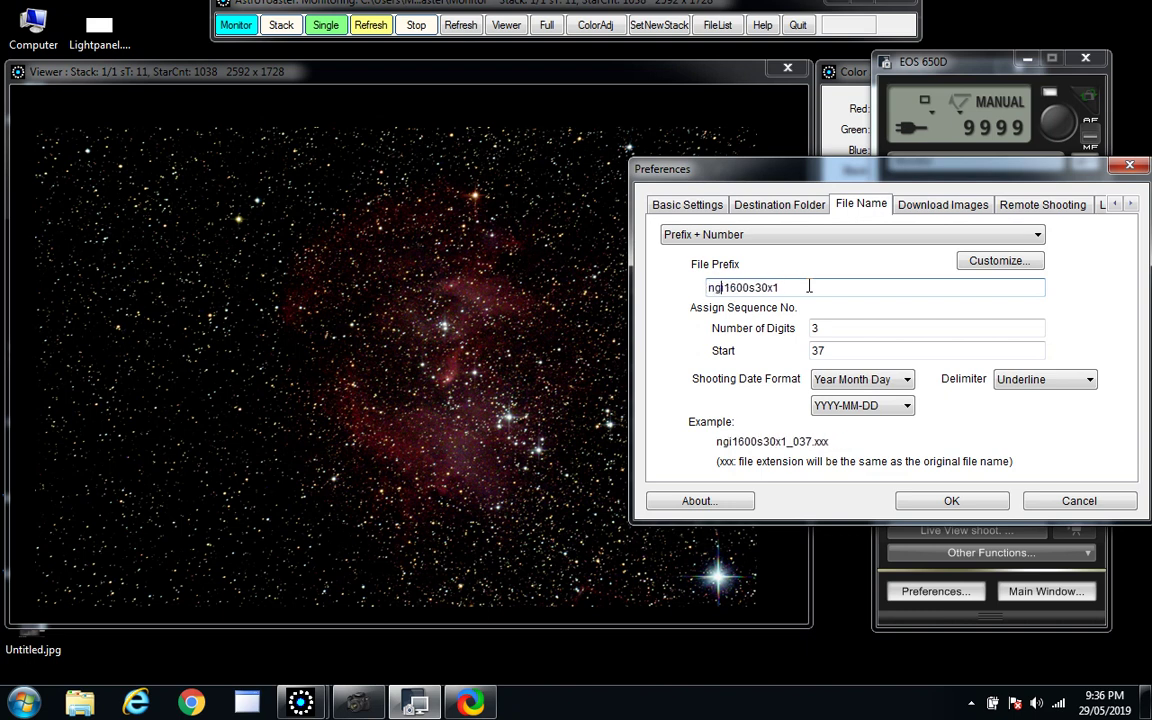
text(72)
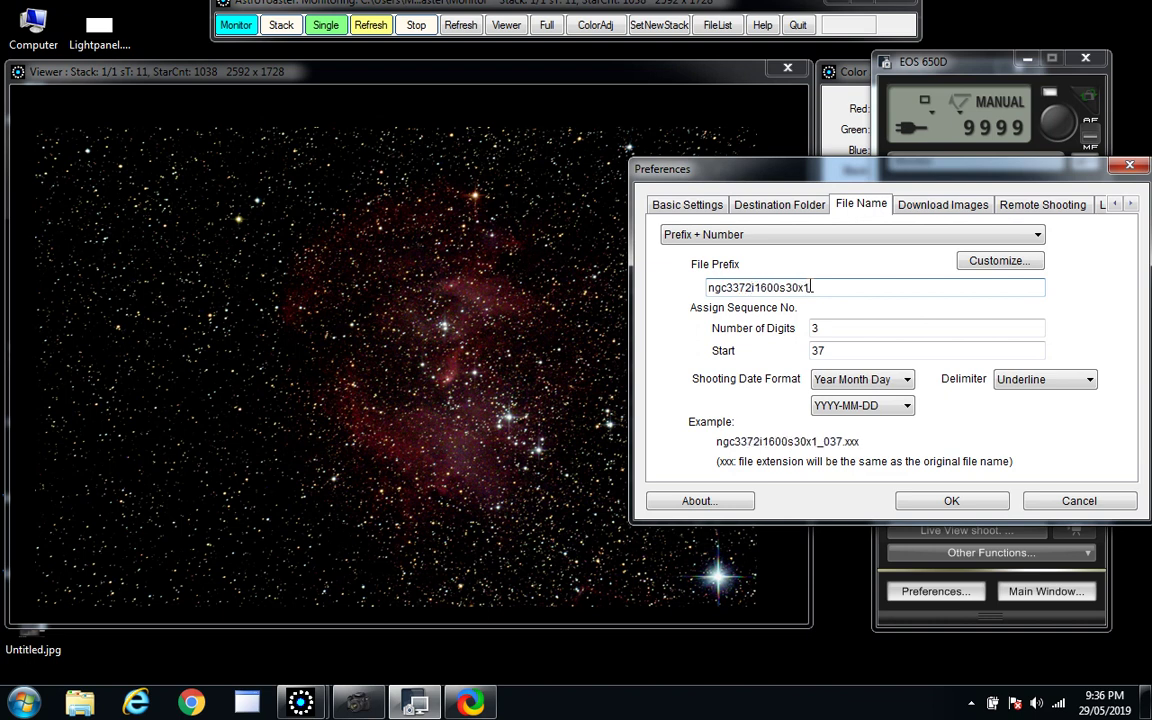
click(952, 501)
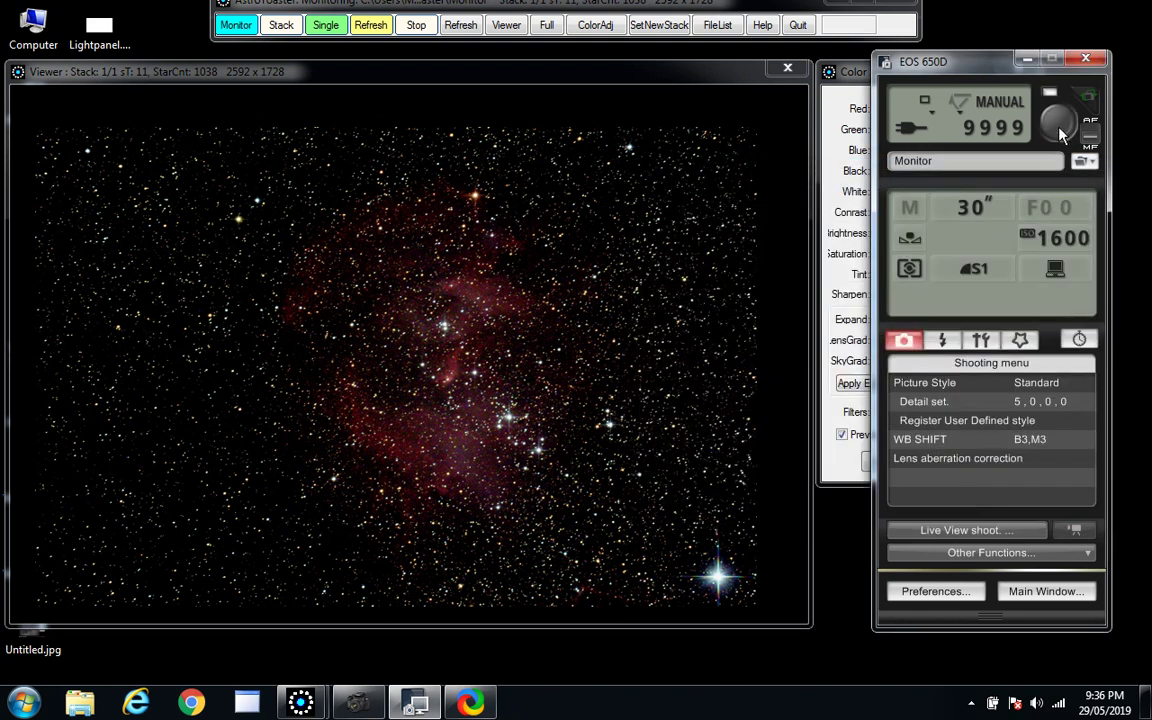
Step: Capture the new target with a 30-second exposure at ISO 1600 and set up an enlarged full-screen view
key(space)
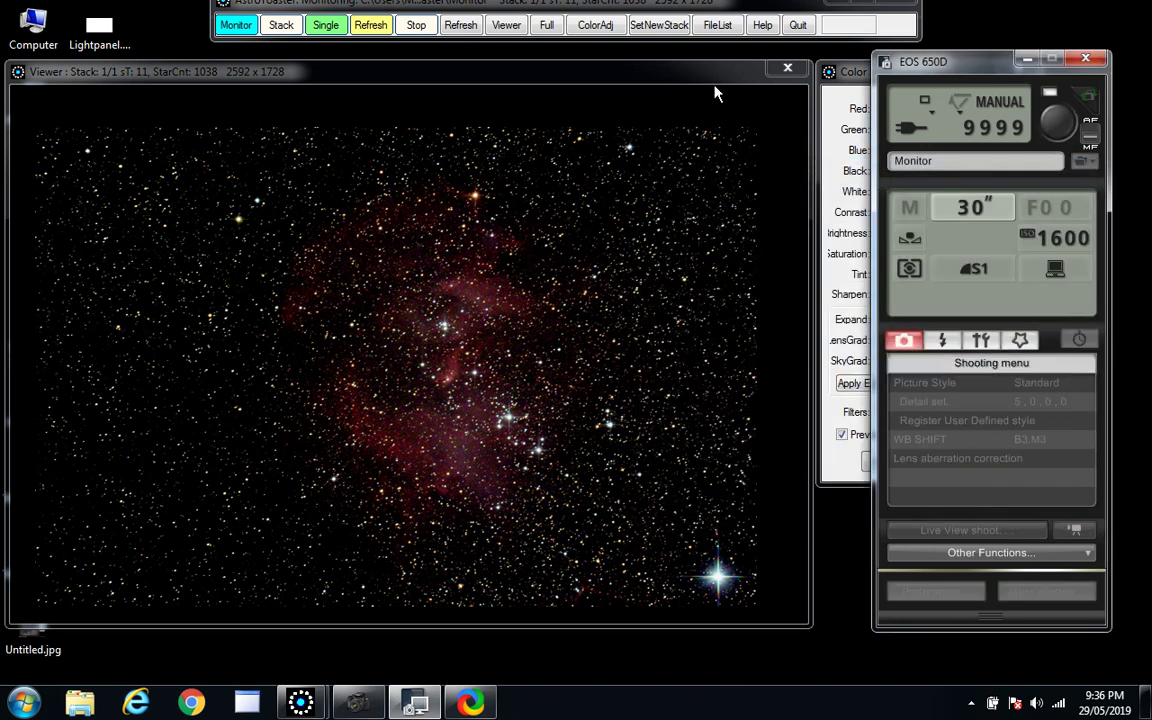
click(547, 26)
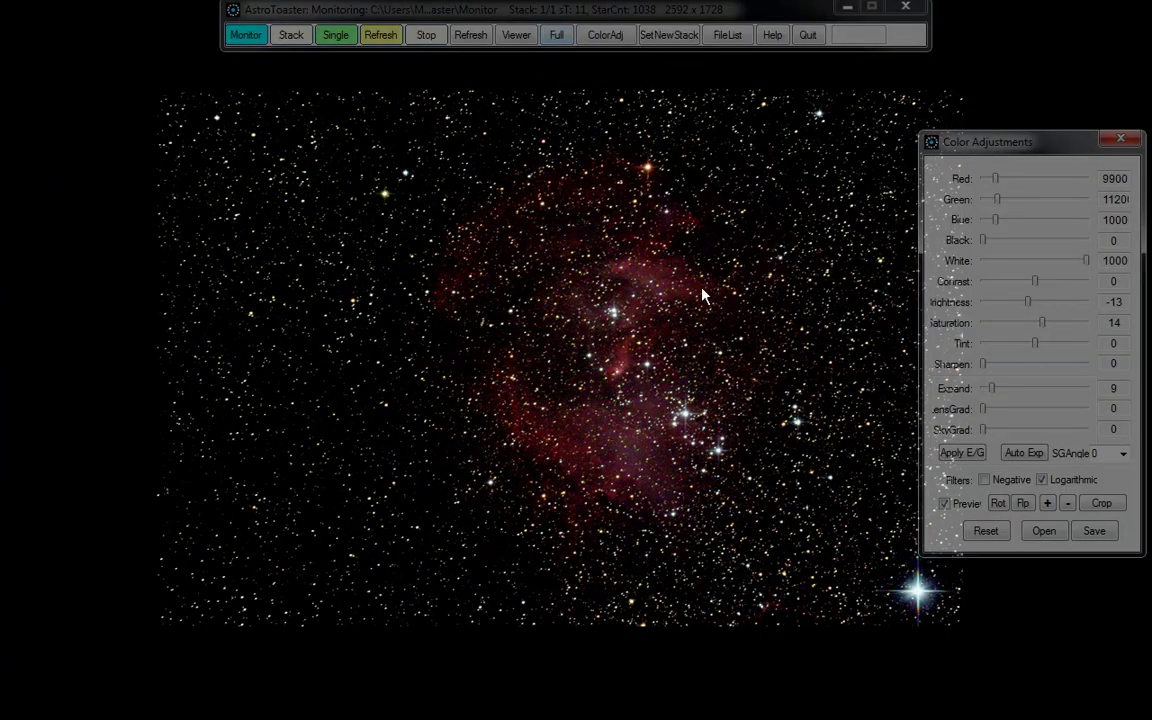
click(1046, 504)
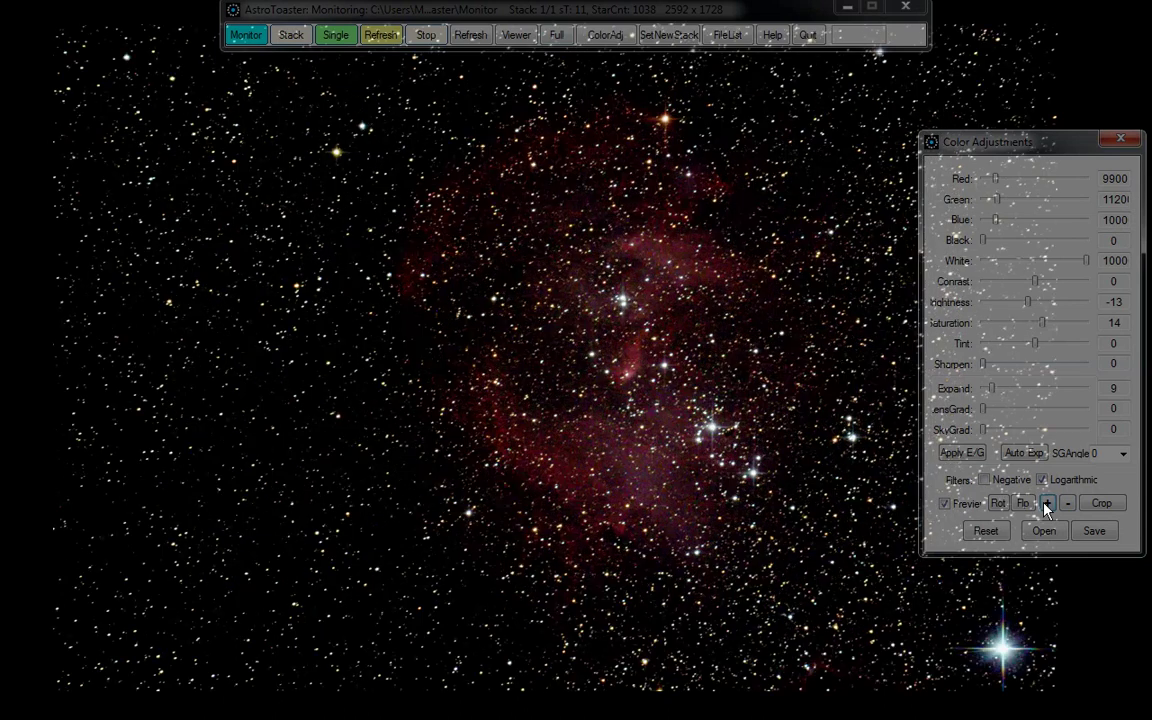
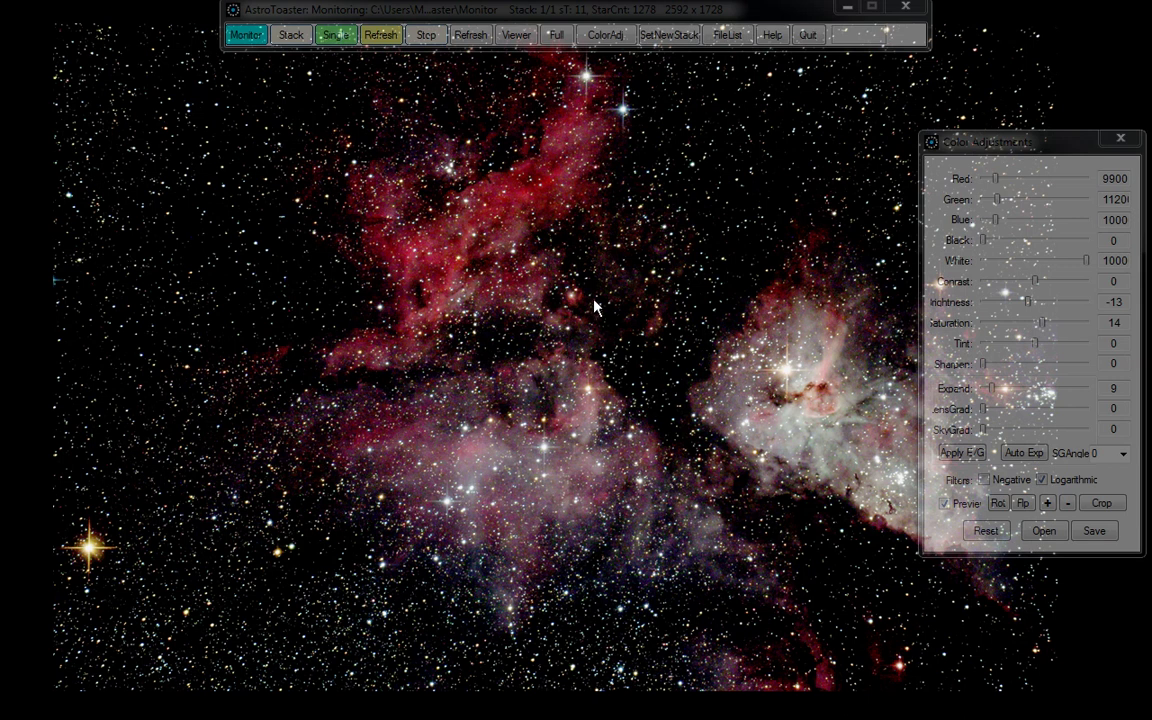
Step: Return the Carina nebula capture to the windowed viewer alongside the color adjustments
click(528, 36)
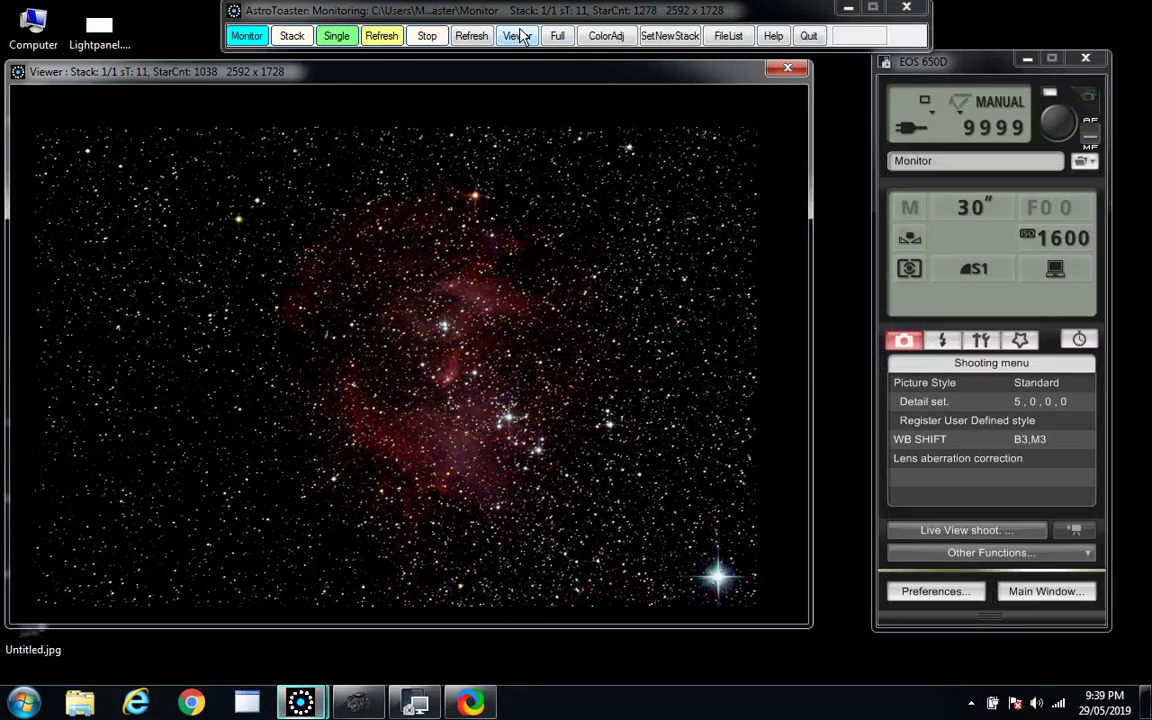
click(606, 36)
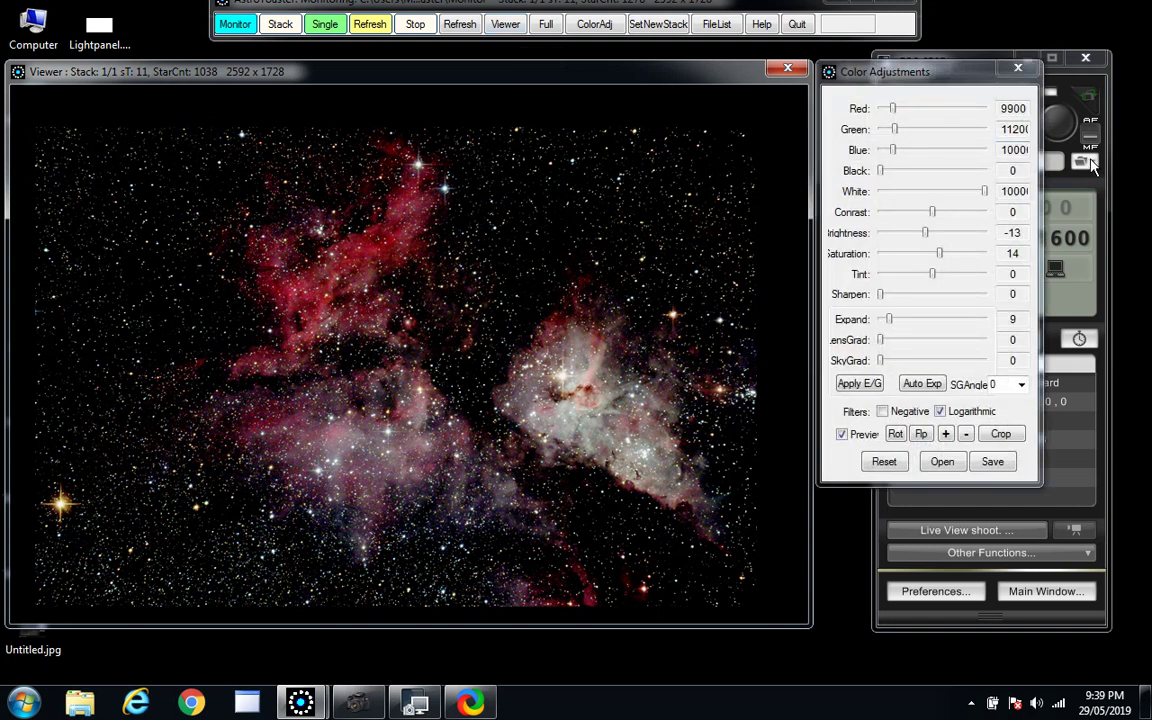
Step: Set the camera's file name prefix to ngc6334i1600s30x1, confirm it, and start a 30-second exposure at ISO 1600
click(1093, 167)
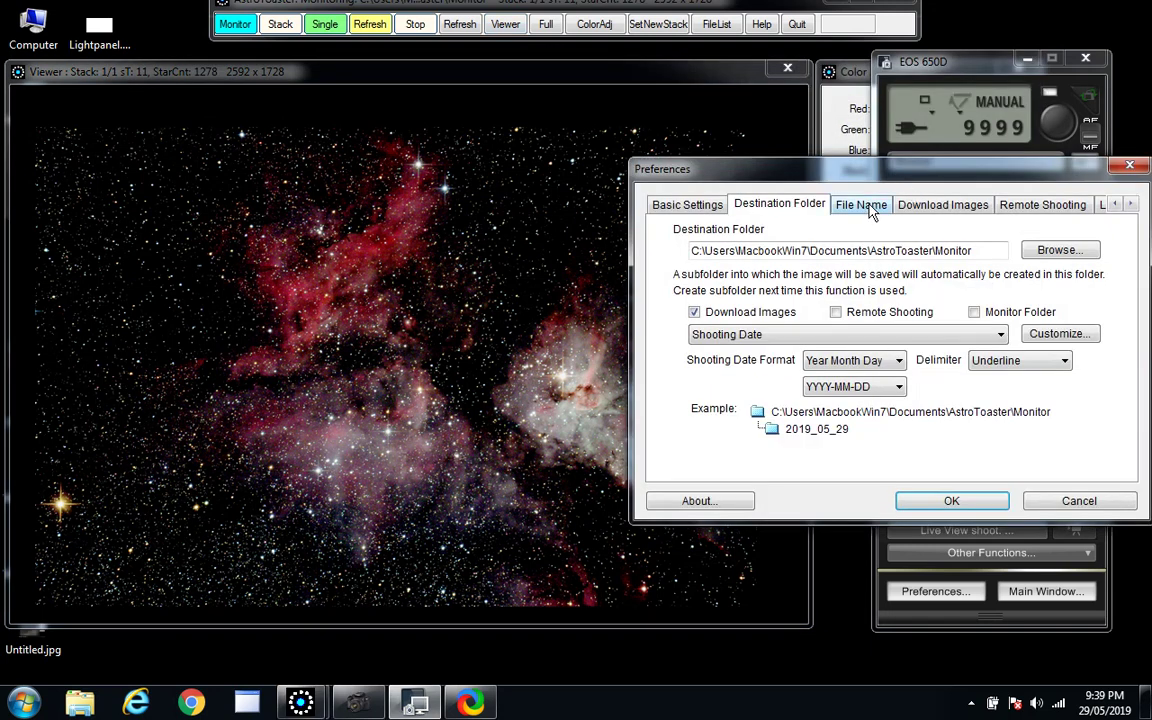
click(866, 206)
click(766, 290)
key(Left)
key(Left)
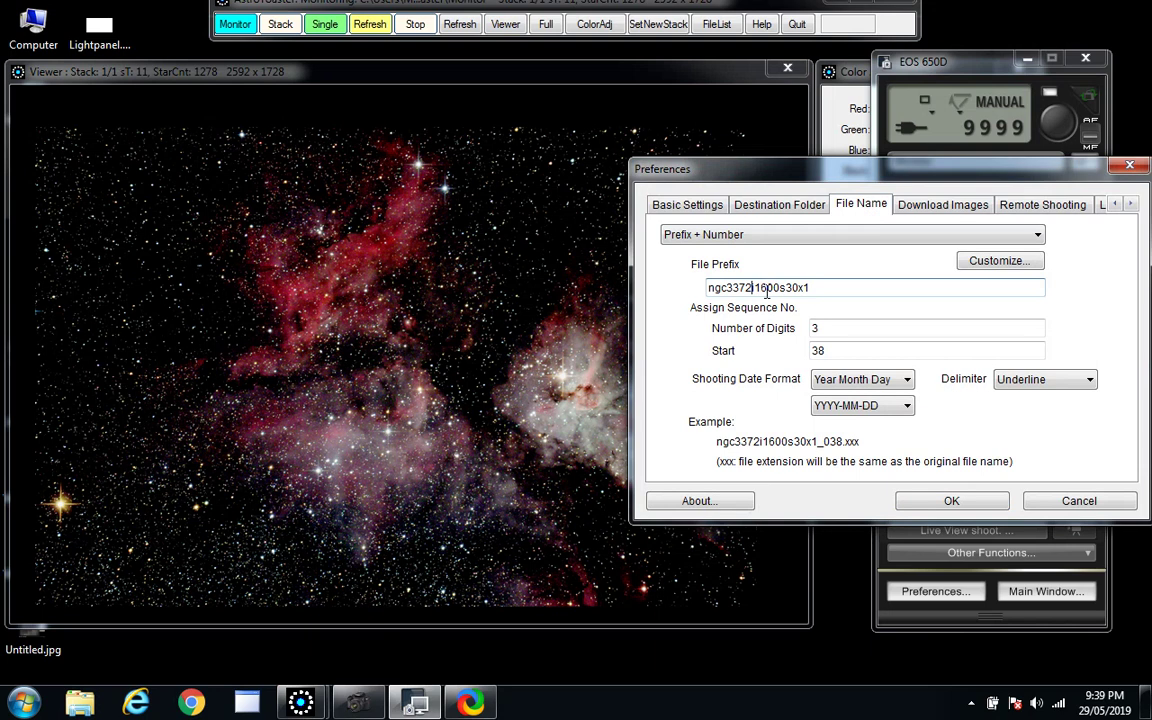
key(BackSpace)
key(BackSpace)
key(BackSpace)
key(BackSpace)
text(6334)
click(968, 502)
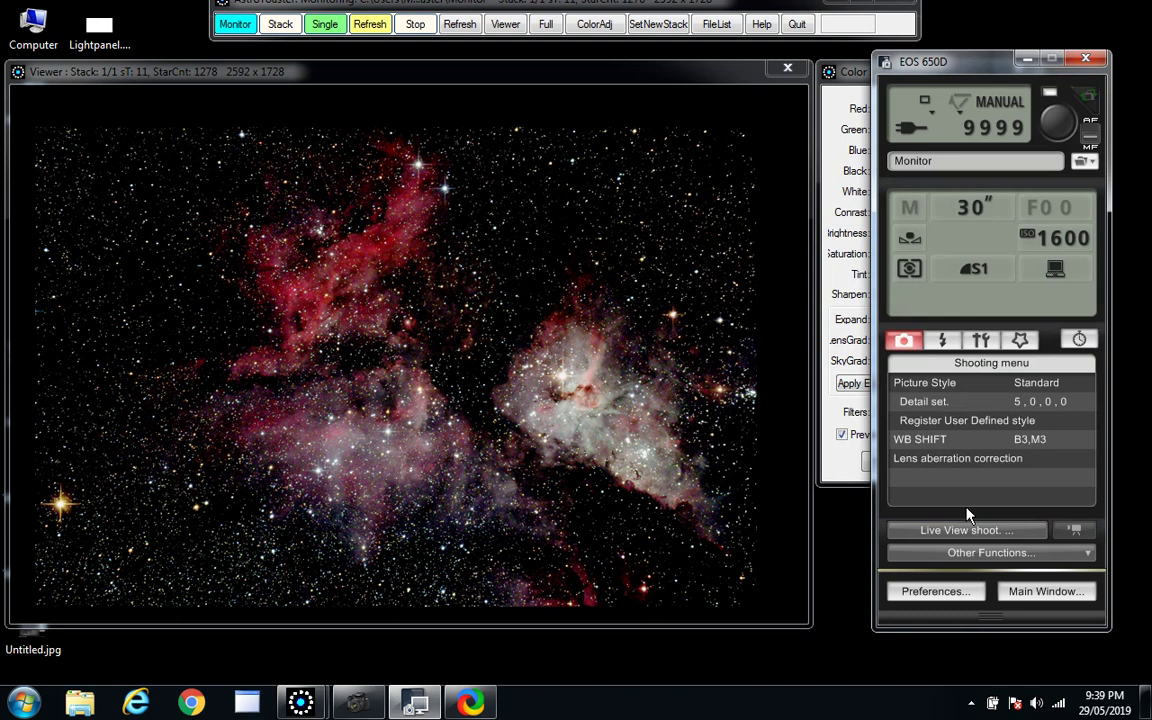
click(1060, 128)
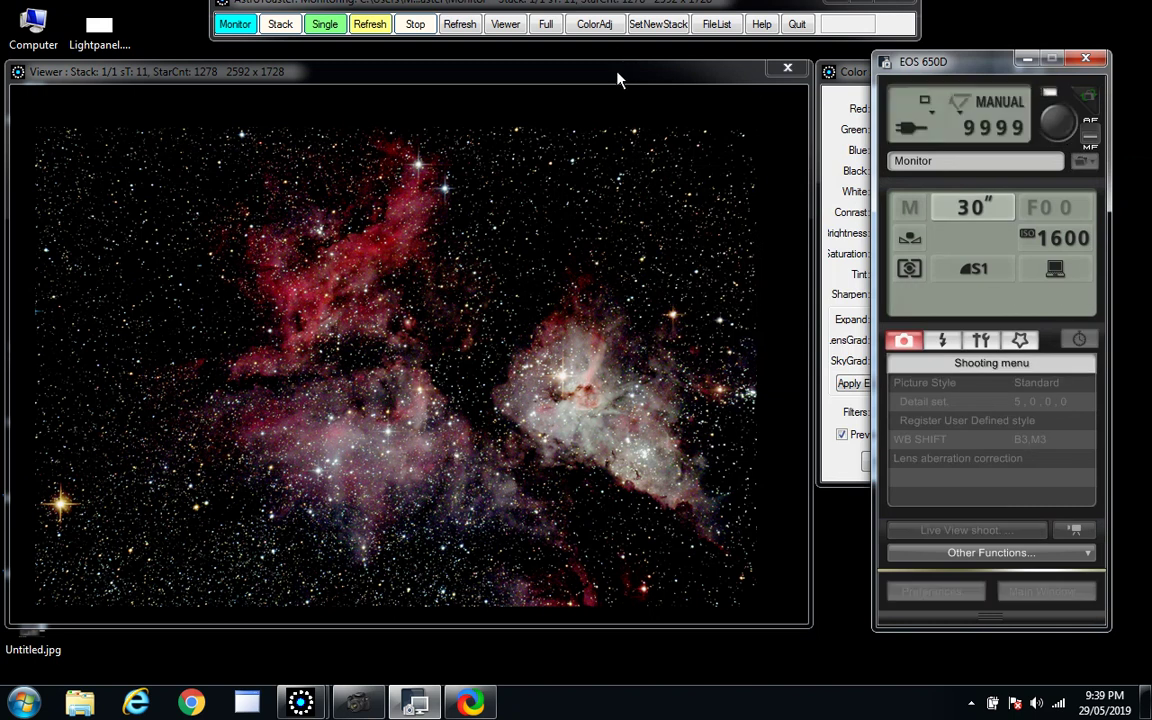
Step: Bring up the color adjustments and set the brightness to 3 and the contrast to -34 for the displayed capture
click(546, 25)
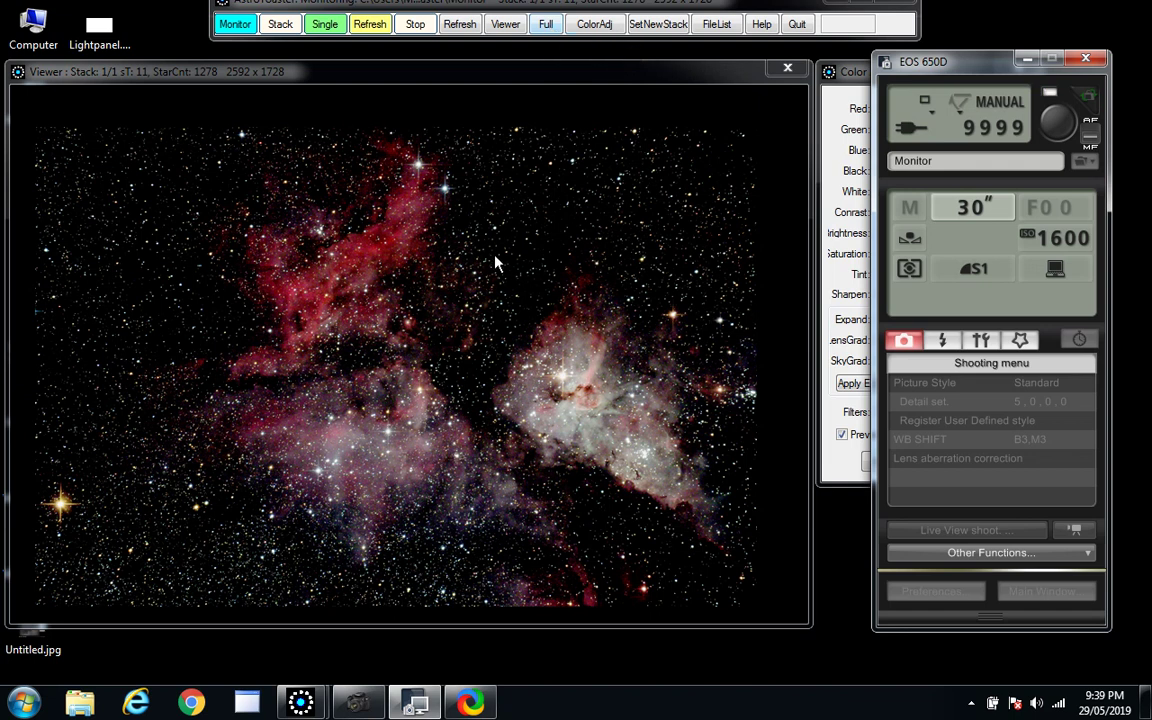
click(594, 24)
click(594, 24)
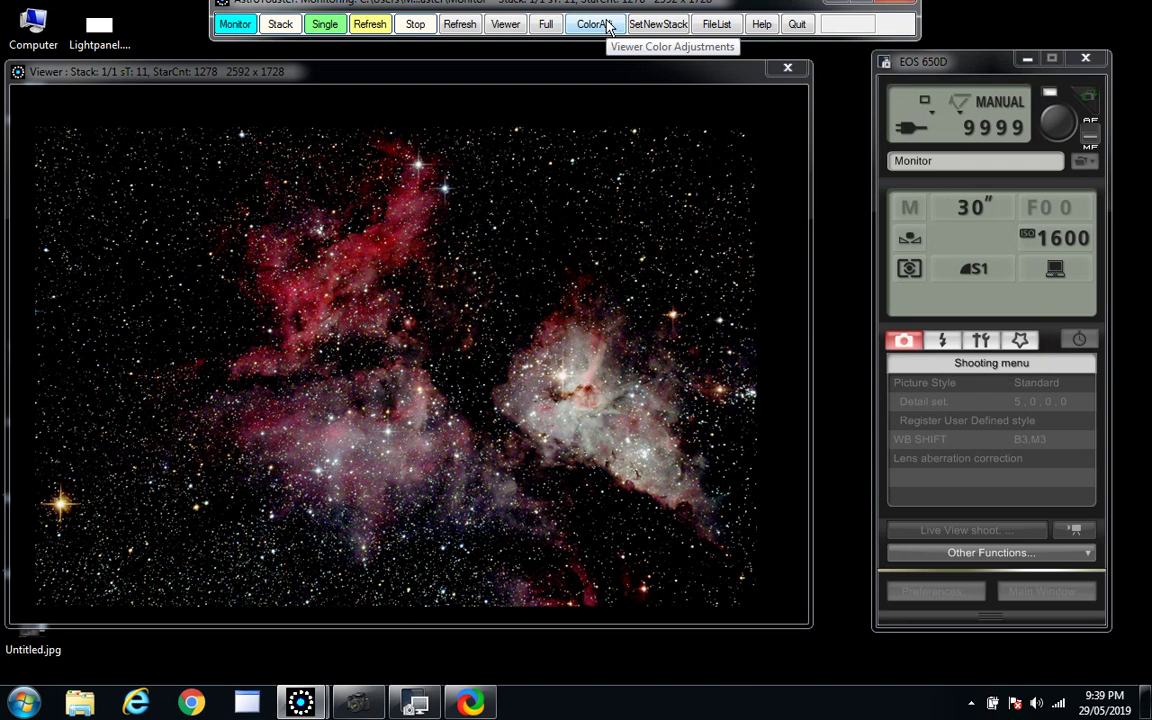
click(600, 24)
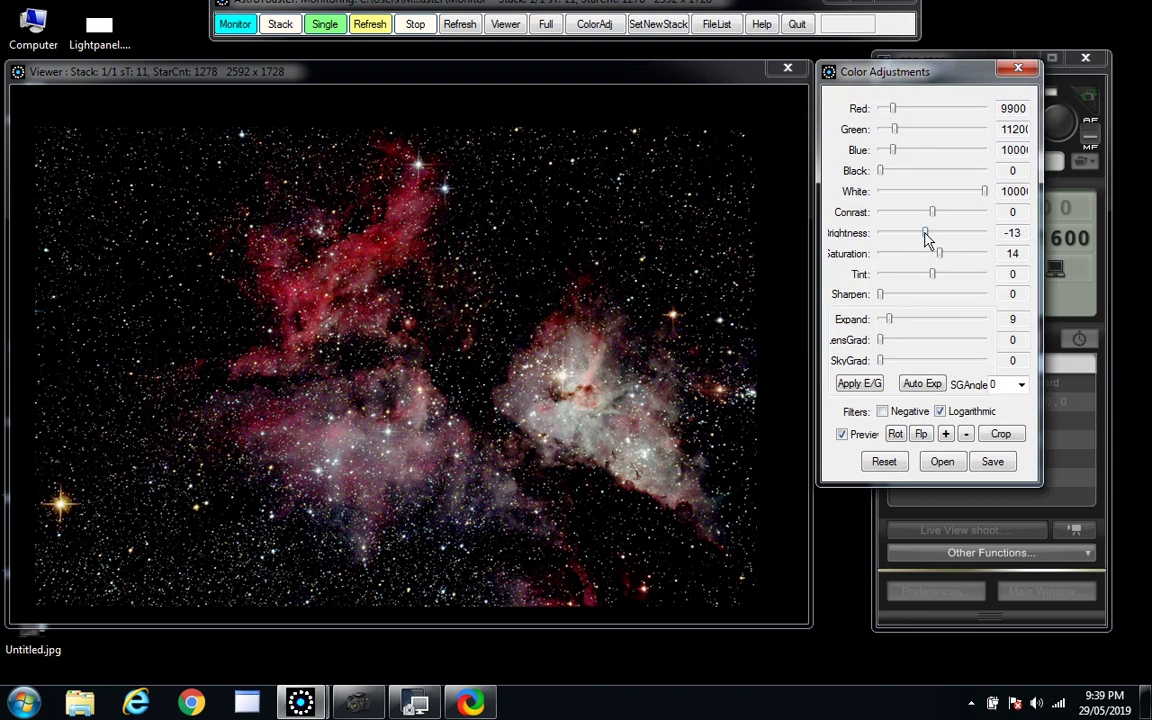
drag(925, 234, 927, 236)
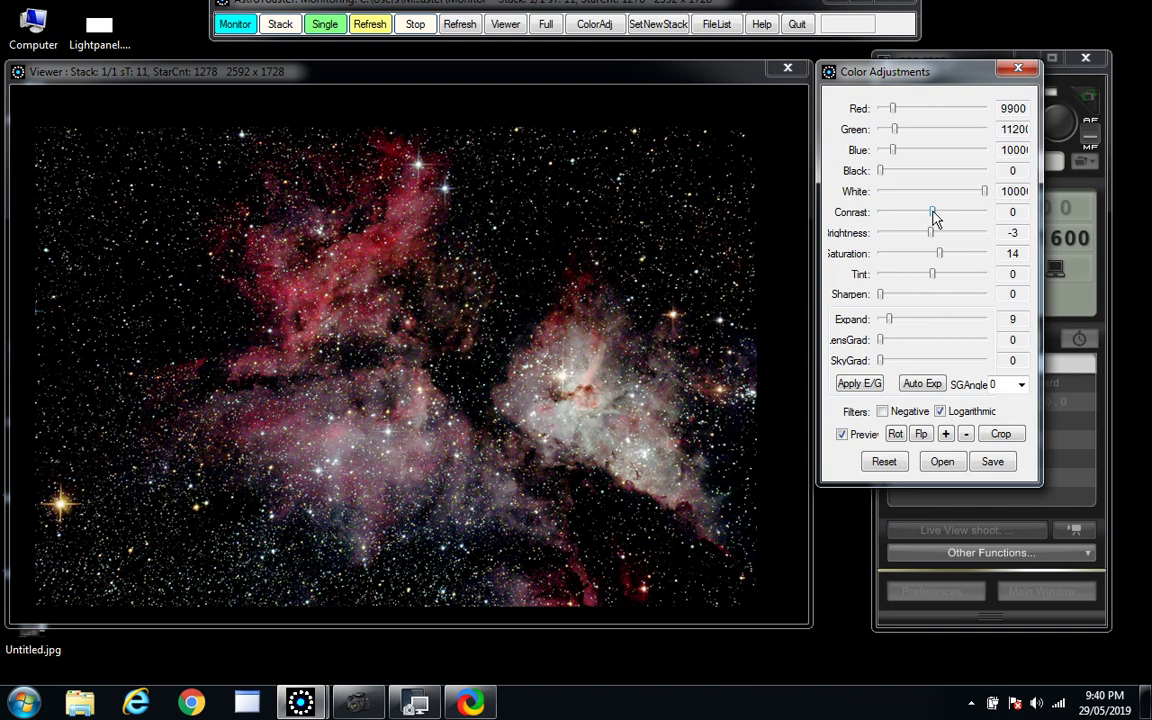
drag(933, 218, 928, 218)
drag(928, 218, 919, 220)
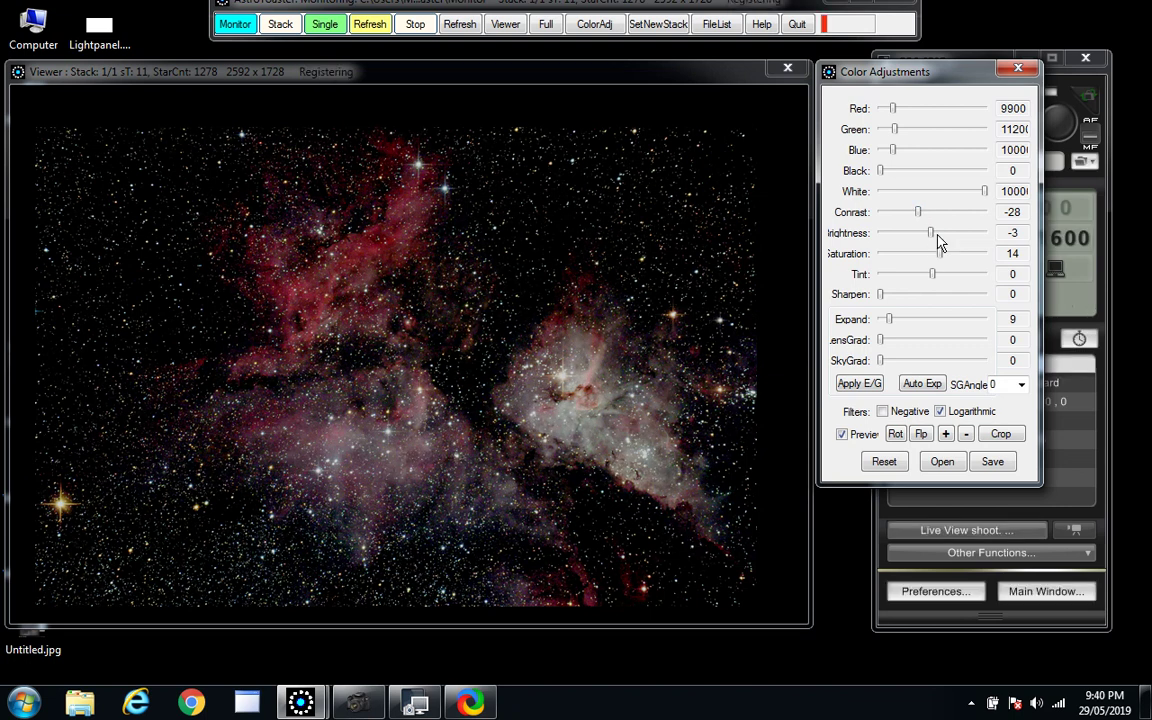
drag(930, 236, 935, 238)
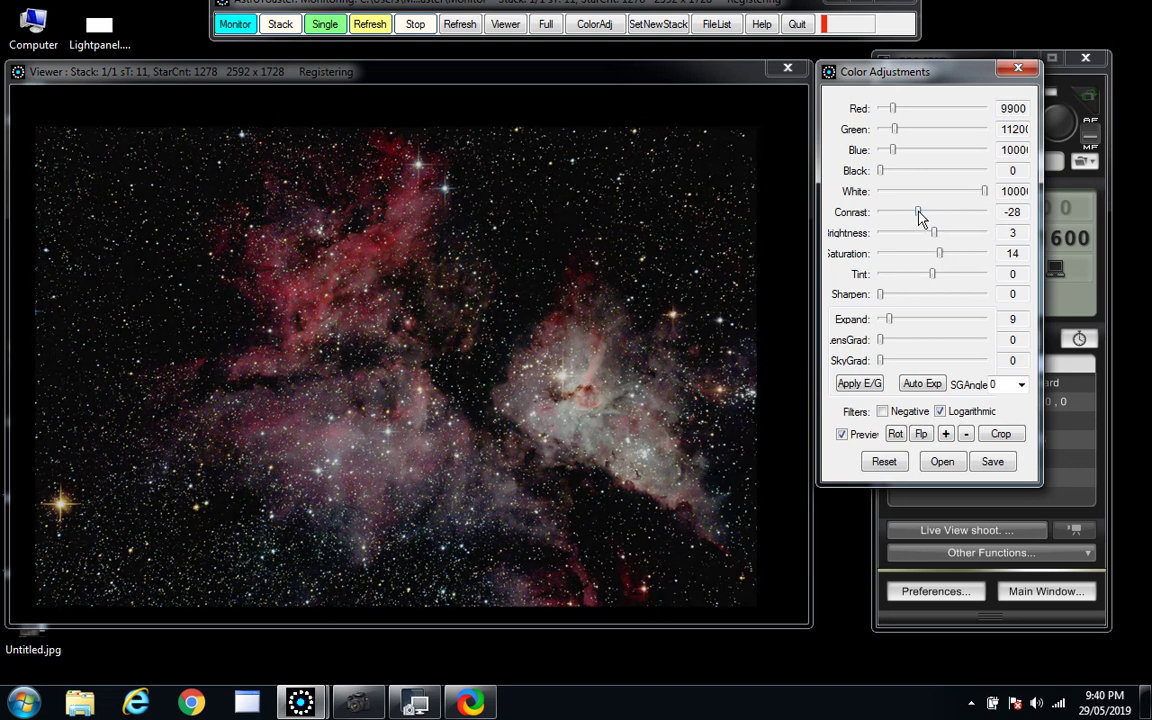
drag(918, 213, 914, 216)
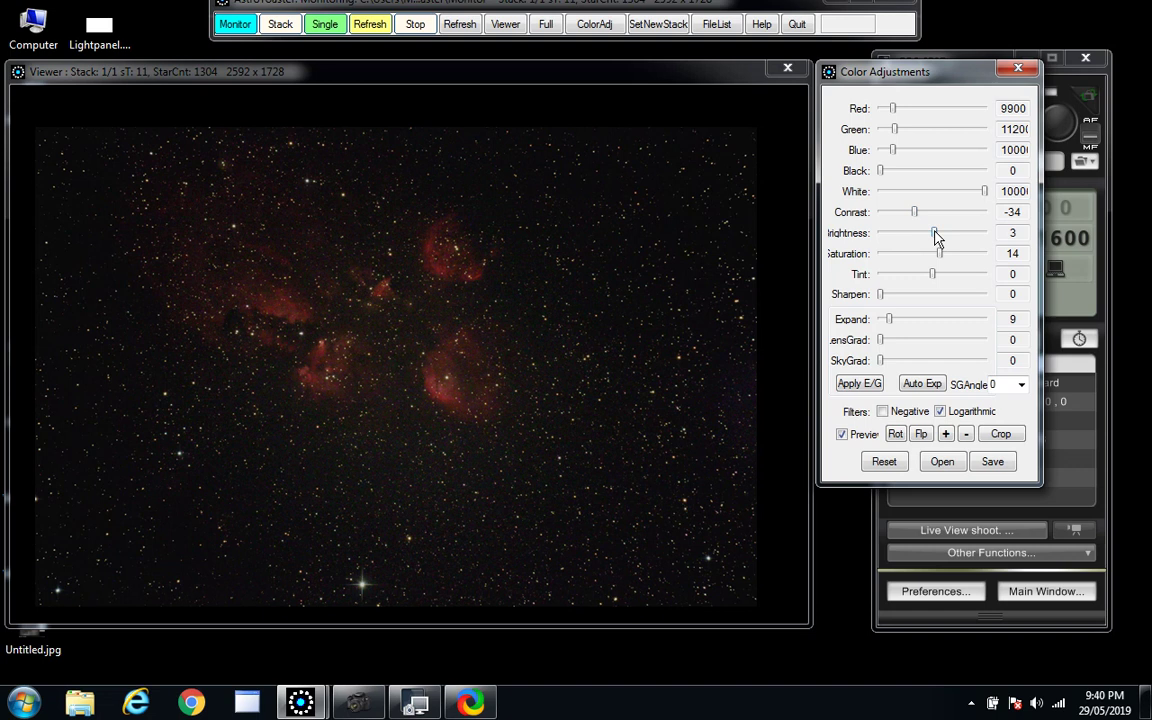
Step: Set the brightness of the new NGC 6334 capture to 1 and display it full screen
key(Left)
key(Left)
click(546, 25)
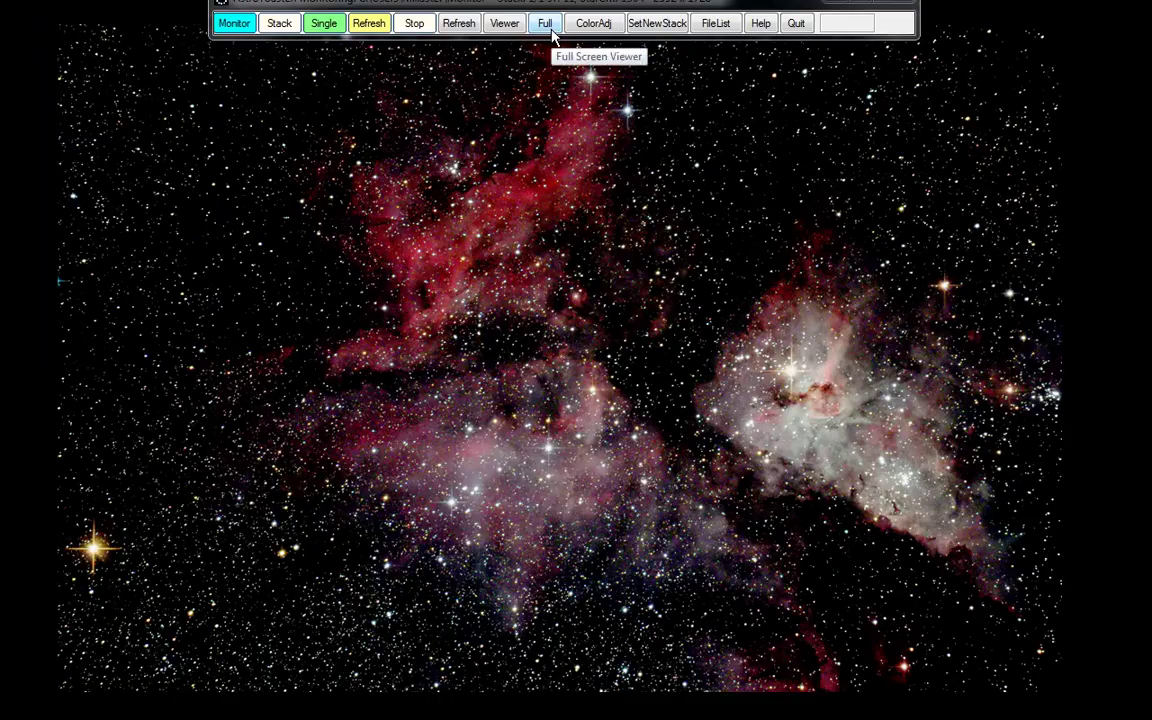
click(552, 35)
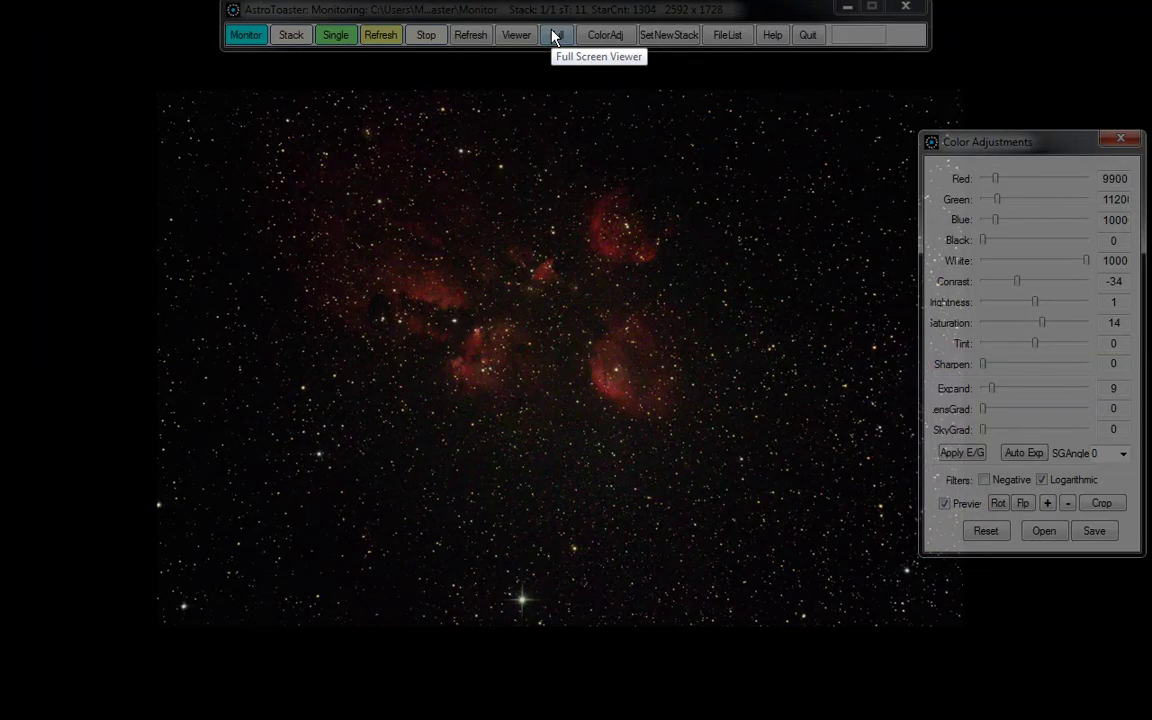
Step: Set the contrast of the full-screen nebula image to -19
click(1019, 283)
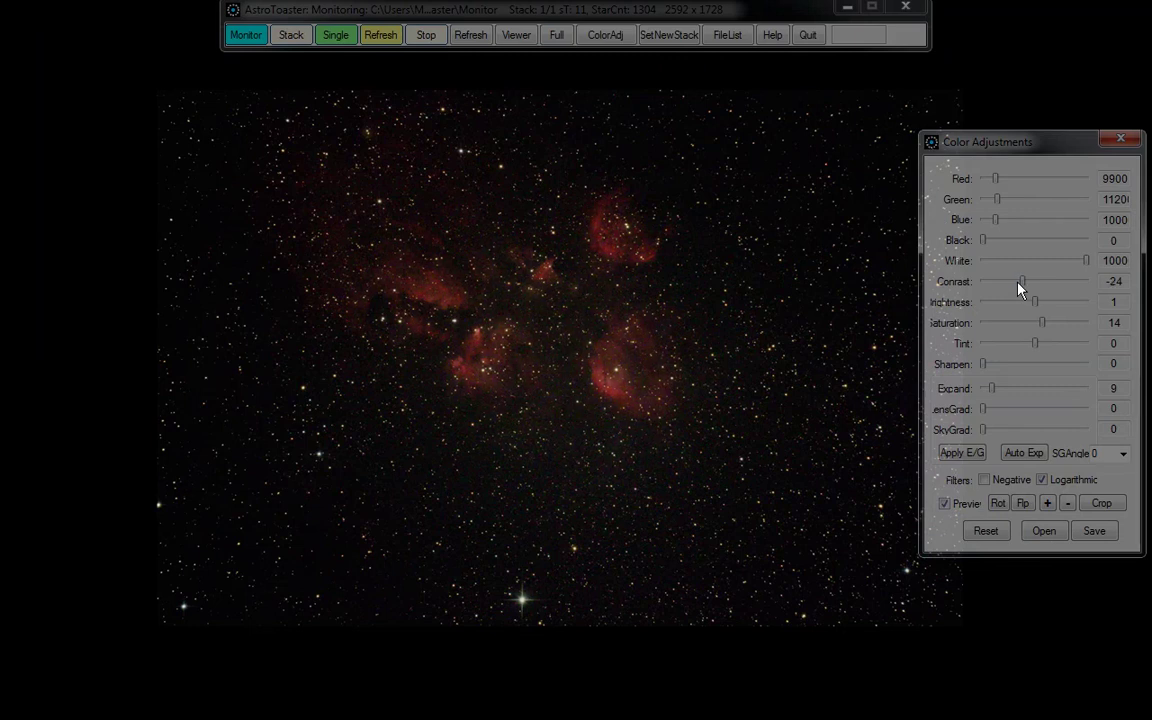
key(Right)
key(Right)
key(Right)
key(Right)
key(Right)
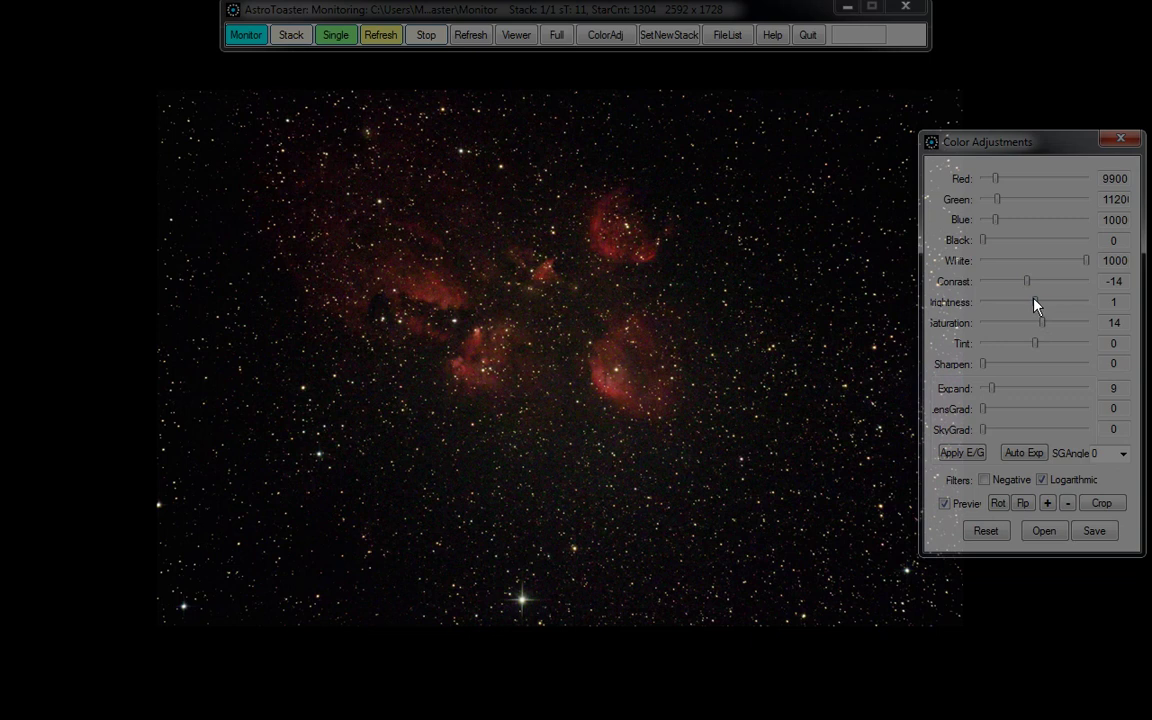
key(Left)
key(Left)
key(Left)
key(Left)
Step: Set the brightness to -4 and enlarge the nebula image so that its full width nearly fills the screen
click(1049, 505)
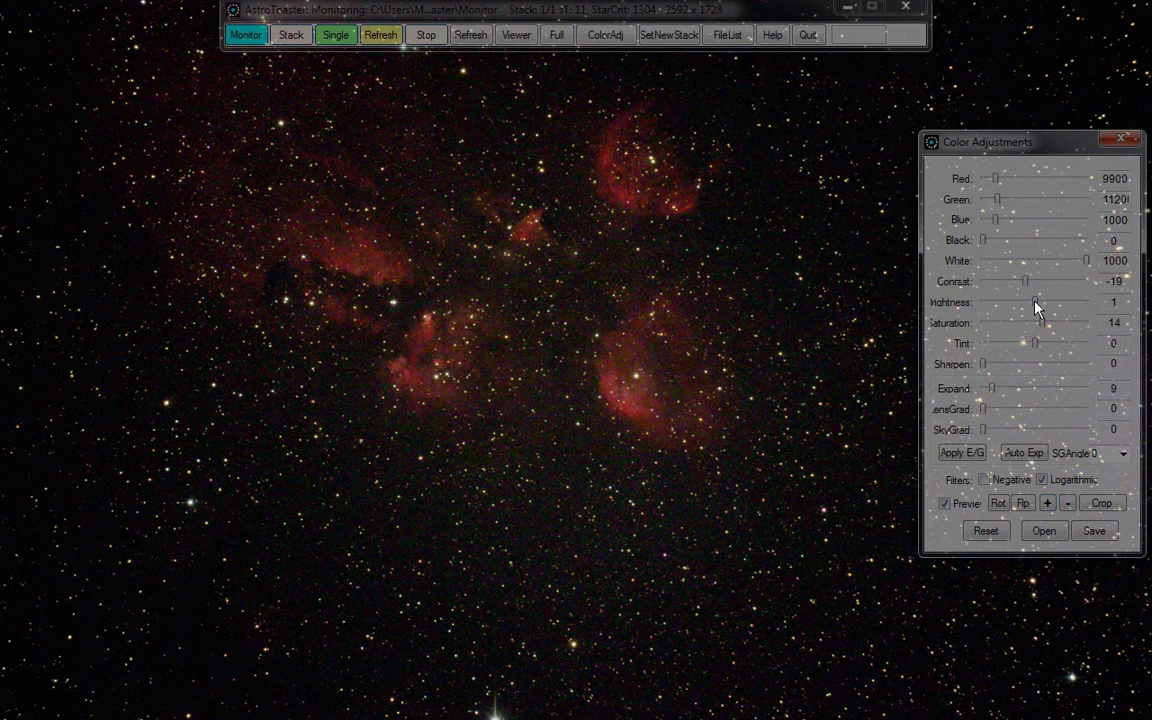
scroll(1035, 302, up, 2)
click(1069, 504)
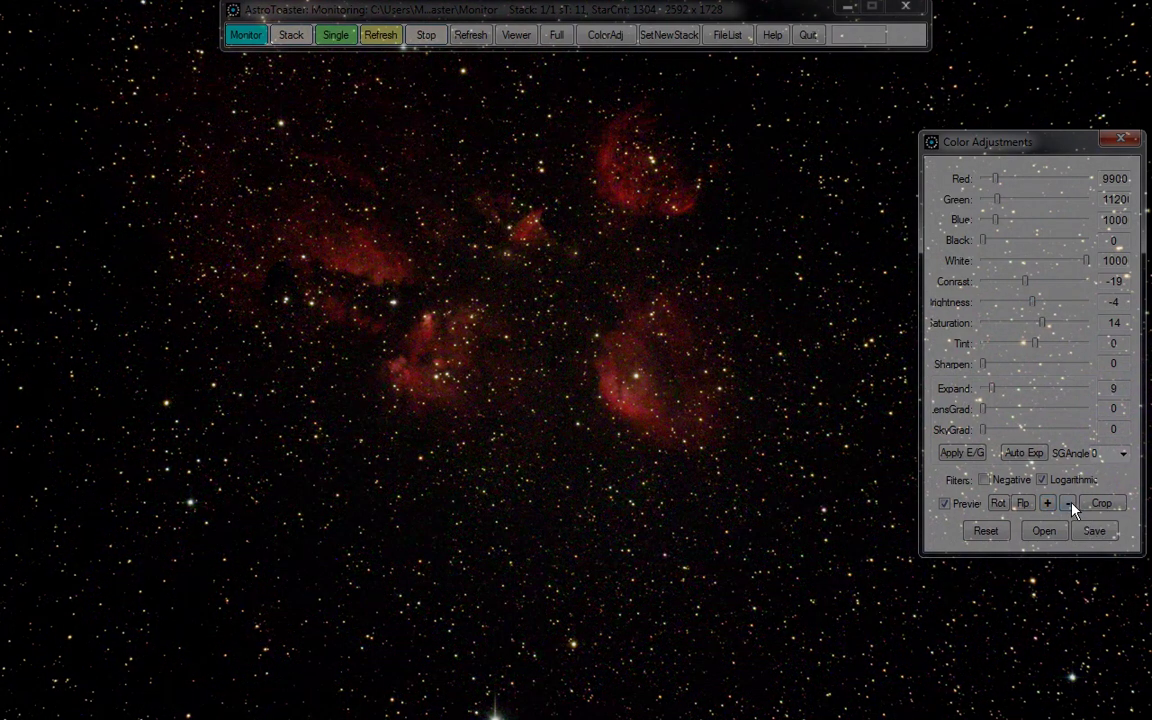
click(1069, 504)
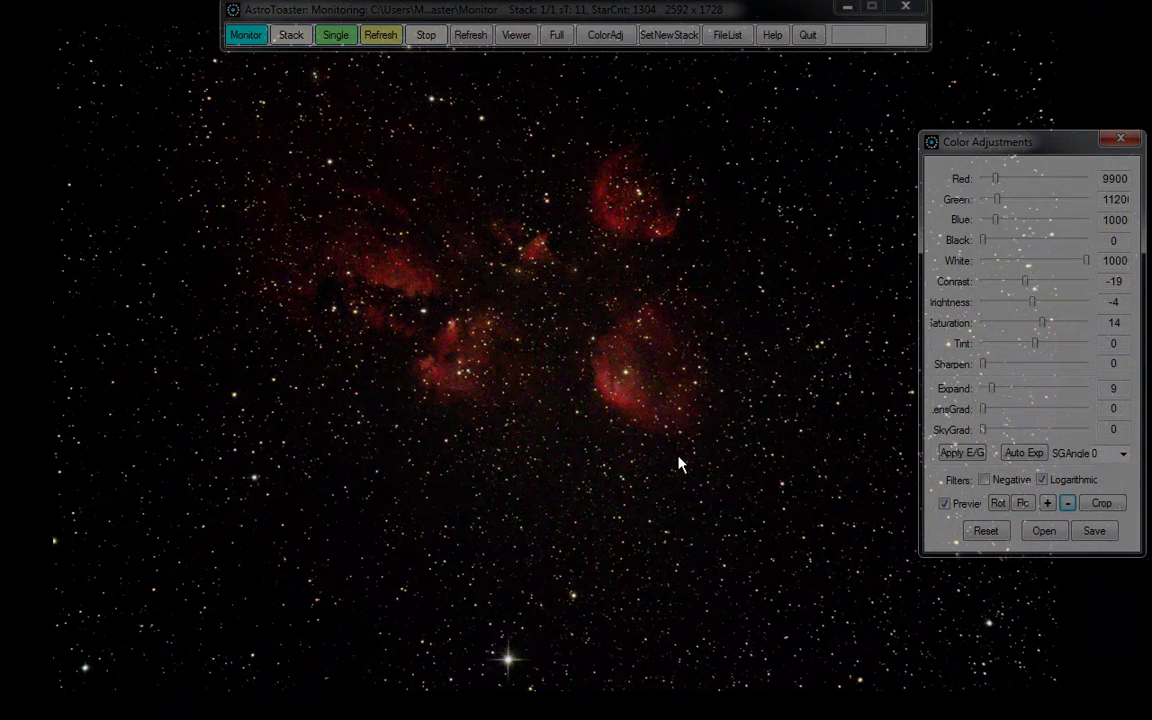
Step: View the nebula full screen without the overlaid controls, and return it to the windowed viewer
click(581, 422)
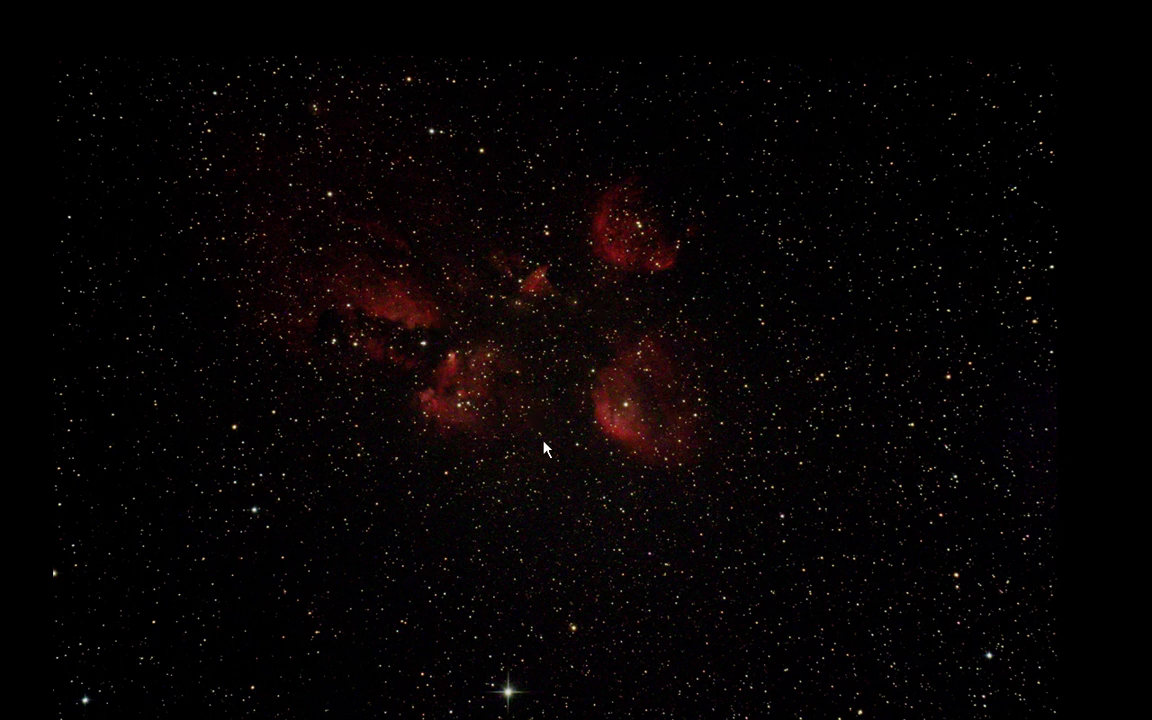
key(Escape)
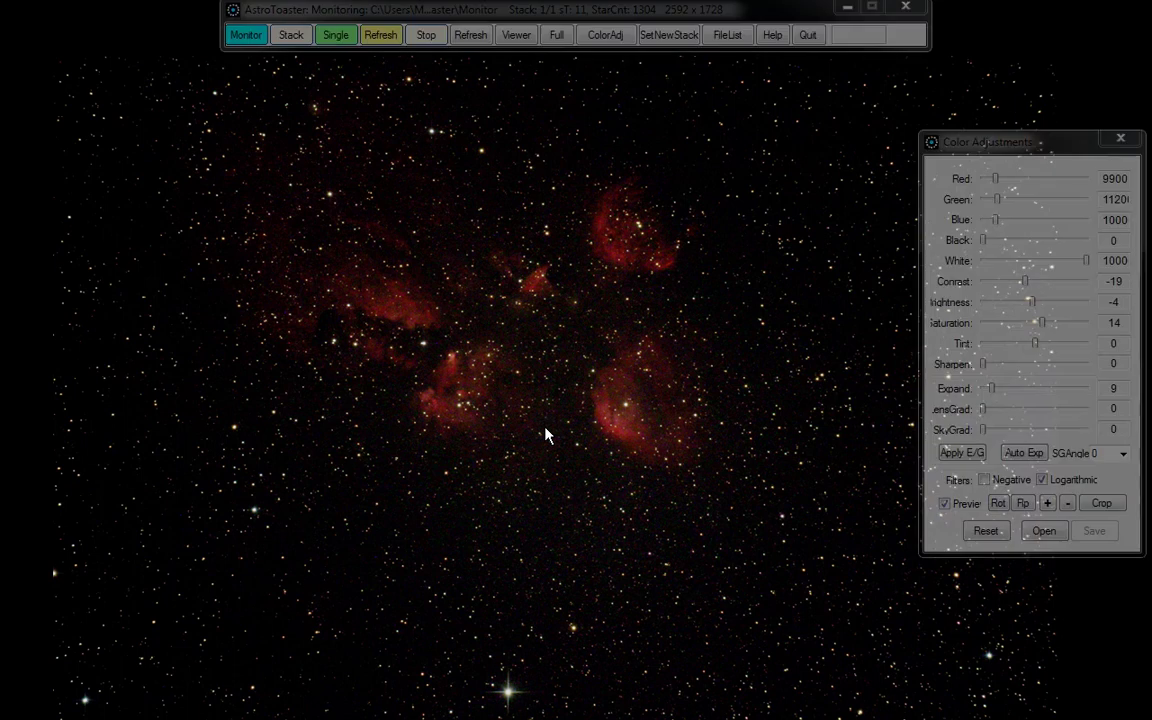
click(518, 38)
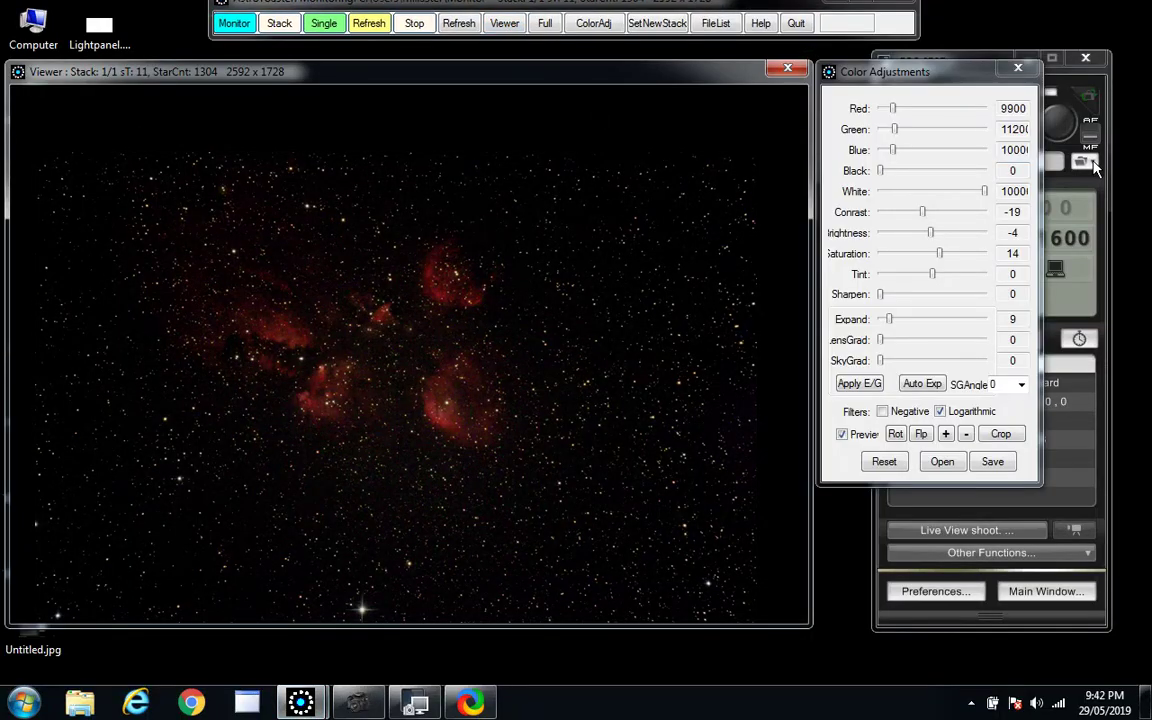
Step: Replace the target number in the camera's file prefix so it reads ngc6475i1600s30x1, and confirm the preferences
click(1083, 162)
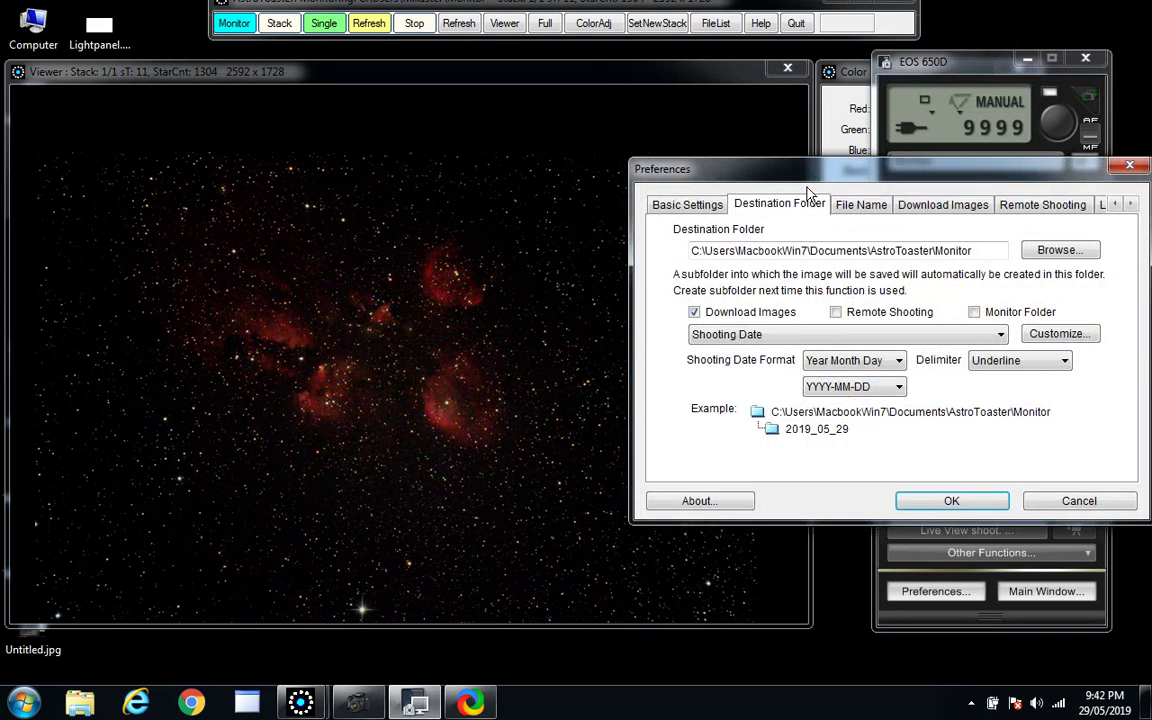
click(846, 205)
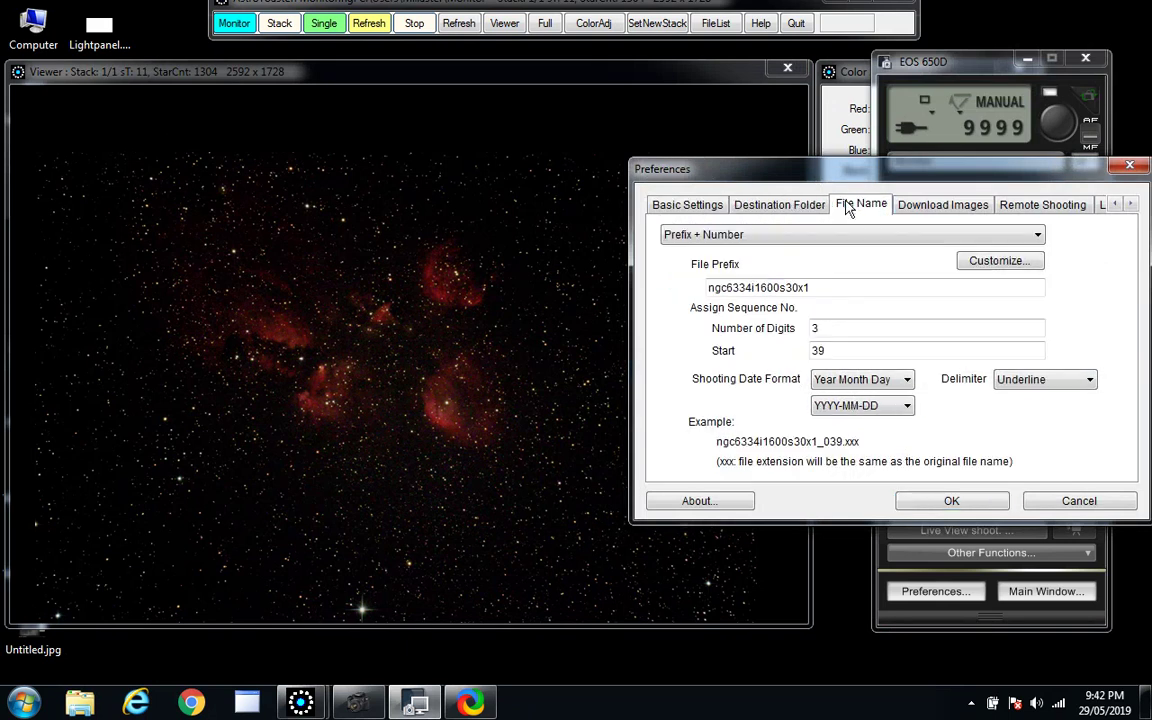
click(758, 287)
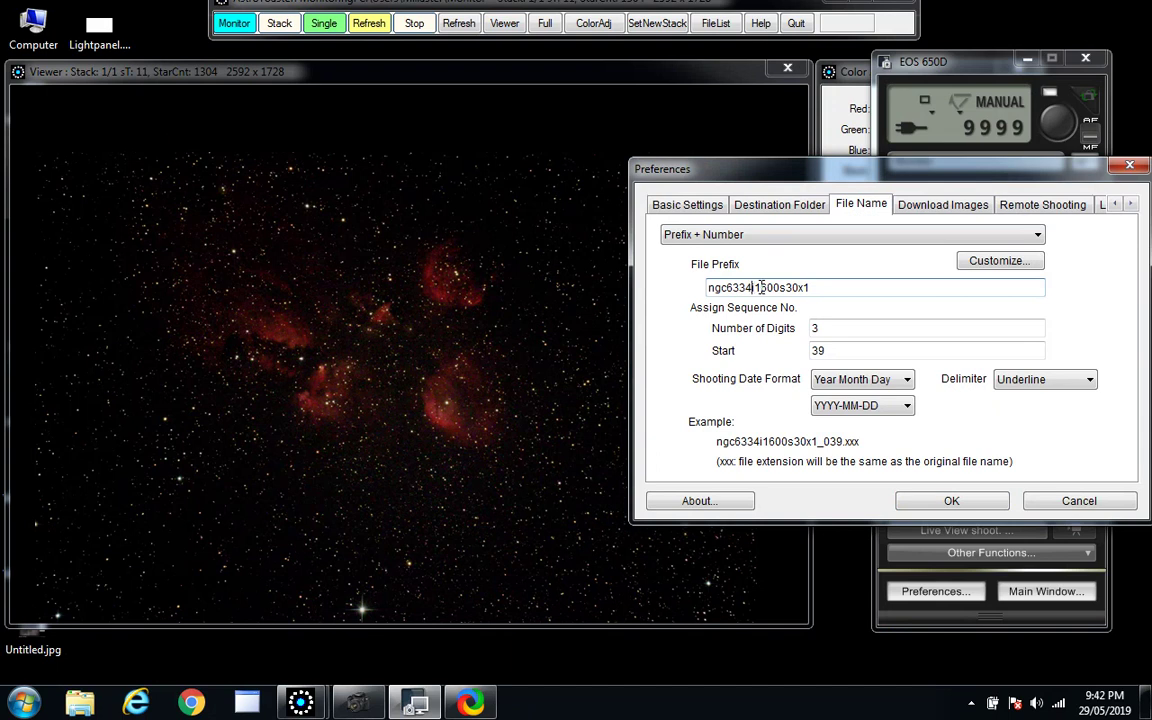
key(BackSpace)
key(BackSpace)
key(BackSpace)
key(BackSpace)
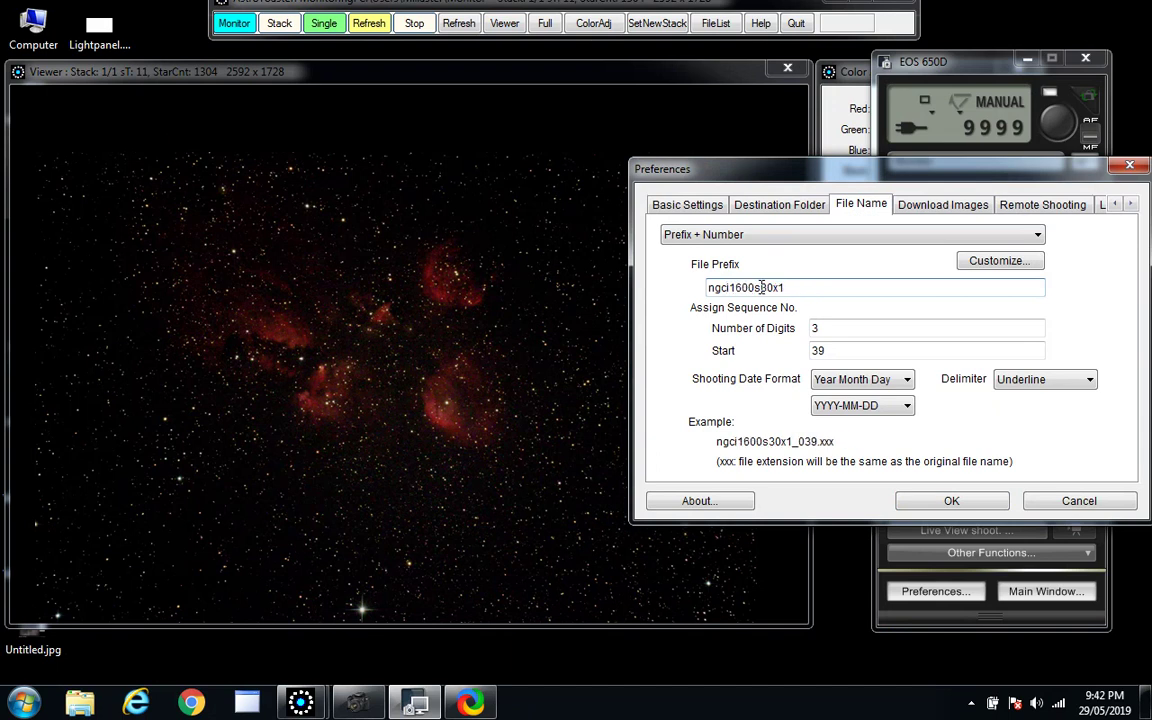
text(6475)
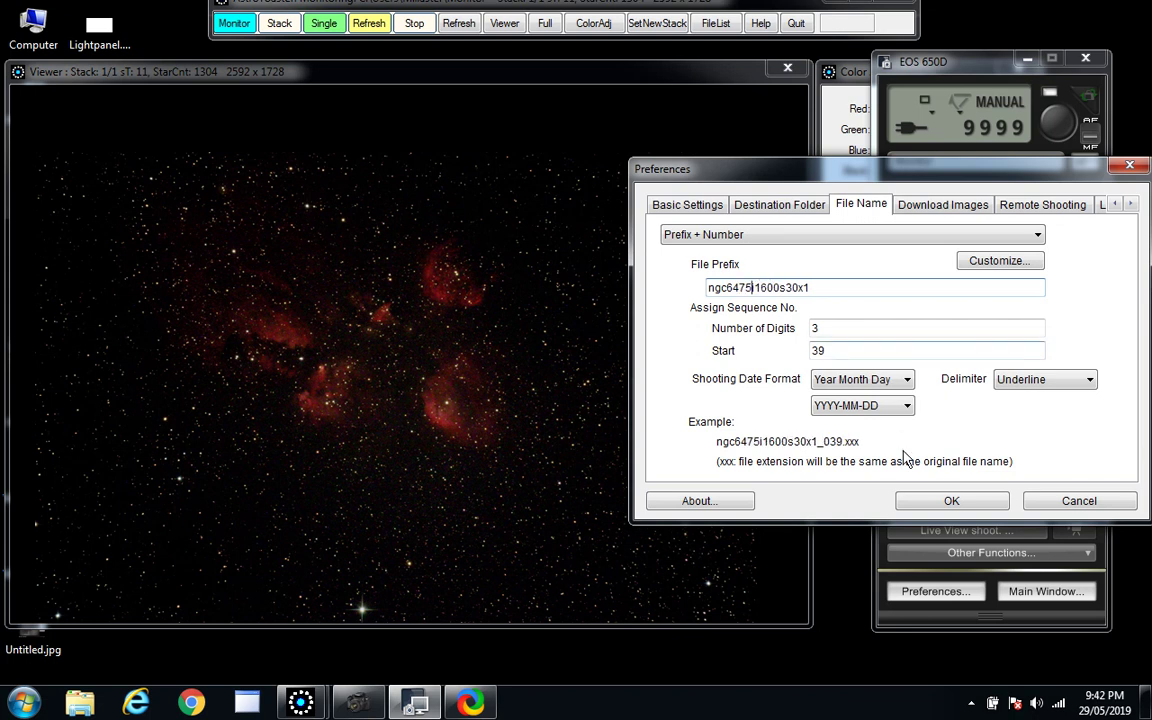
click(938, 502)
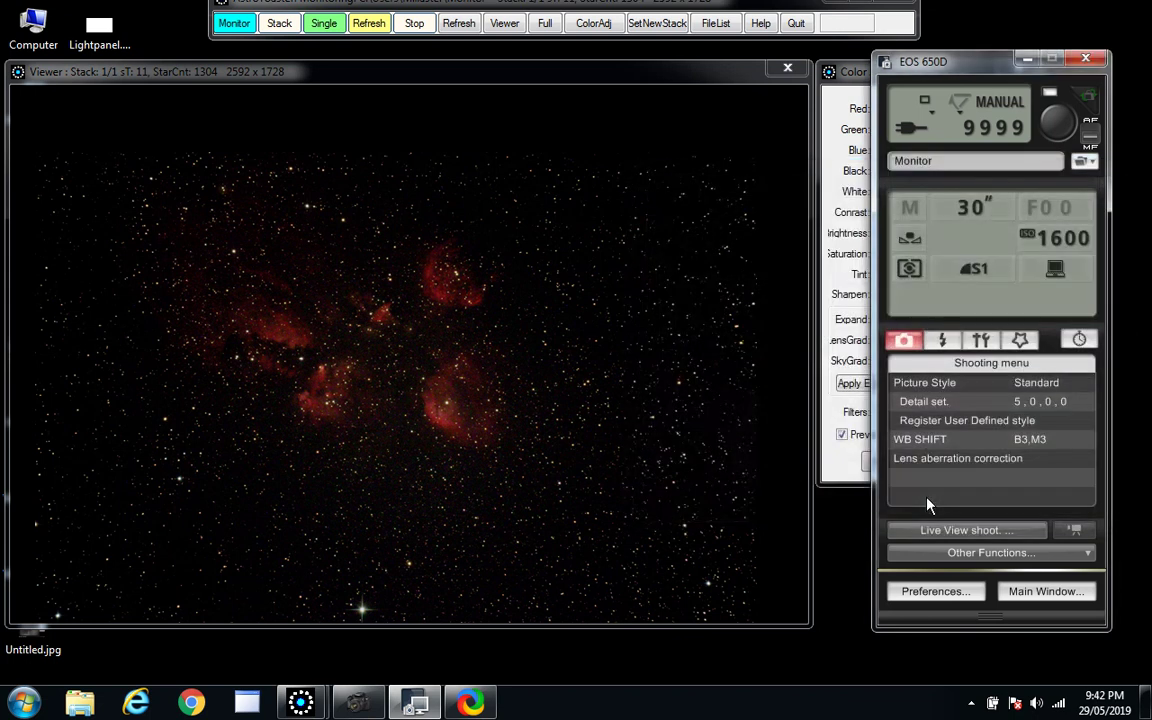
Step: Start a 30-second exposure at ISO 1600 for the NGC 6475 target and switch to the full-screen viewer
click(1058, 122)
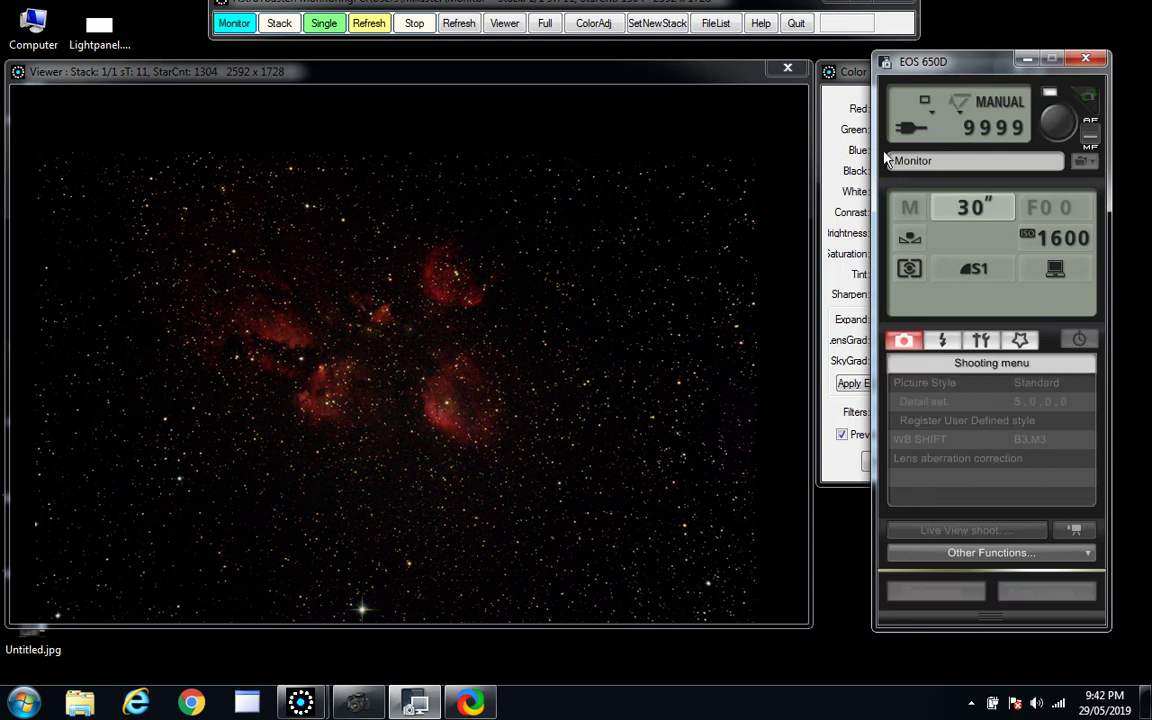
click(544, 24)
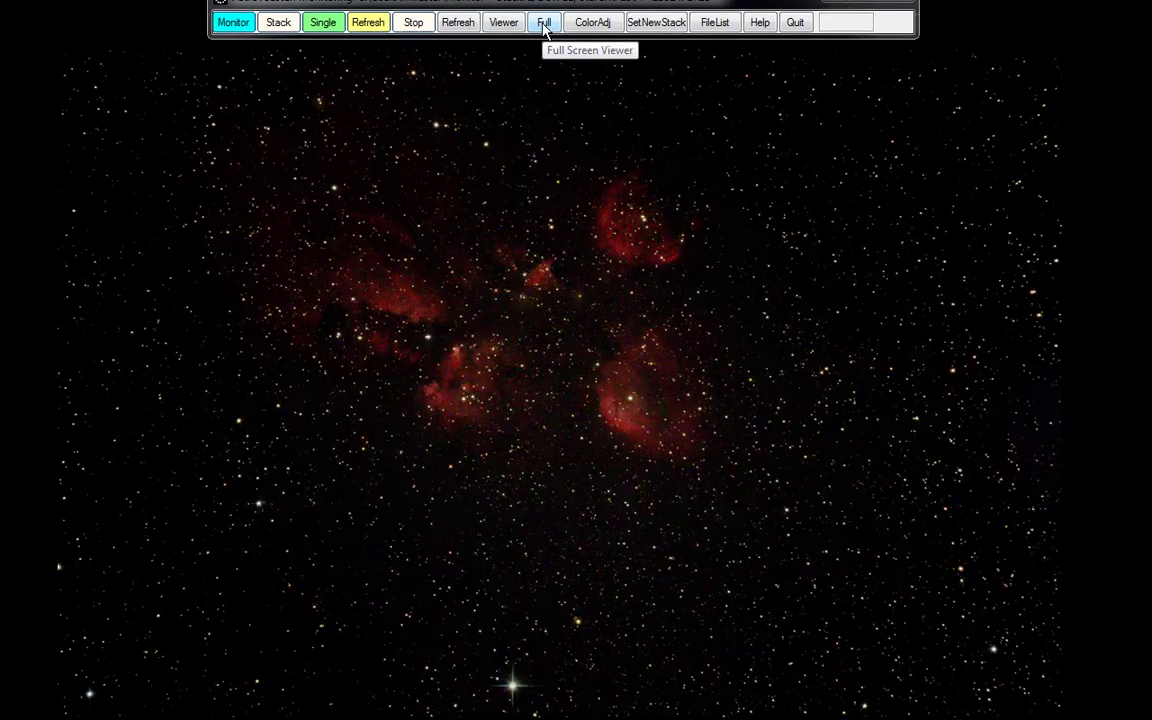